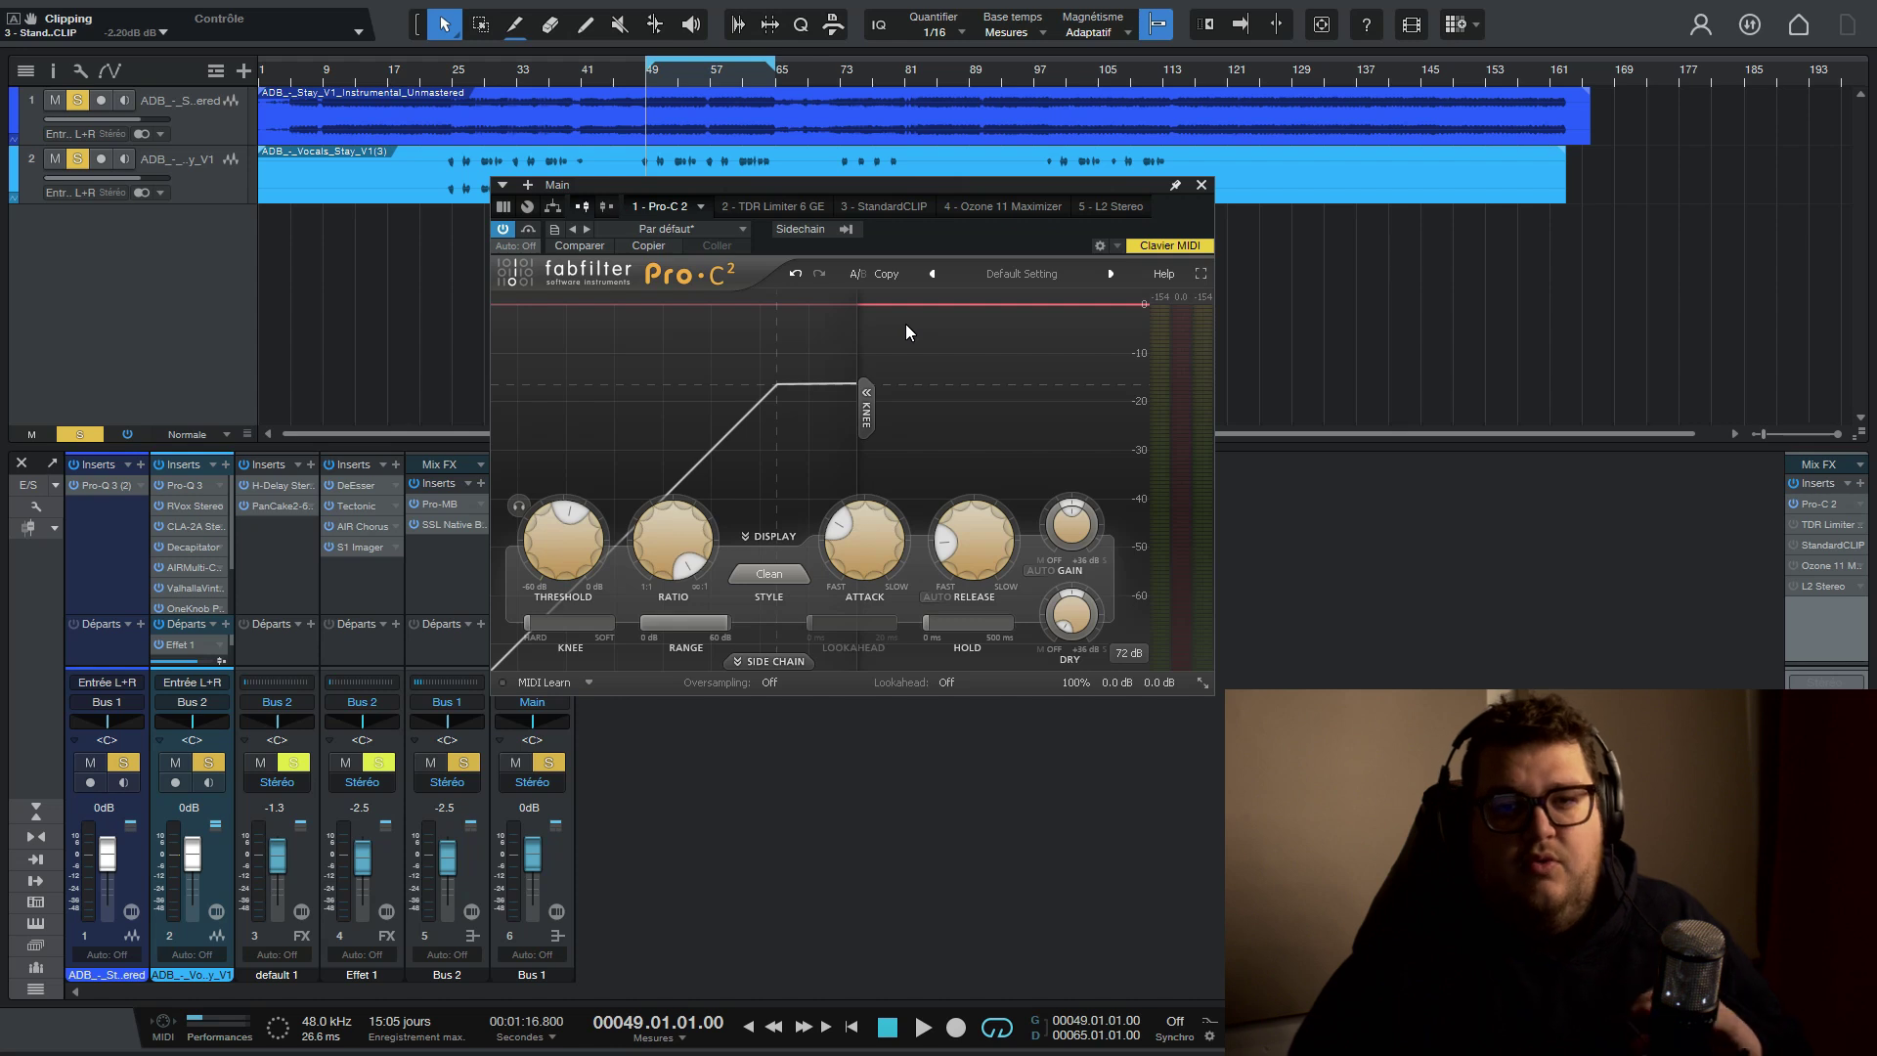
Raise the Pro-C 2 threshold to 0 dB, and lower it to about -14.45 dB during loop playback
mouse_move(689, 543)
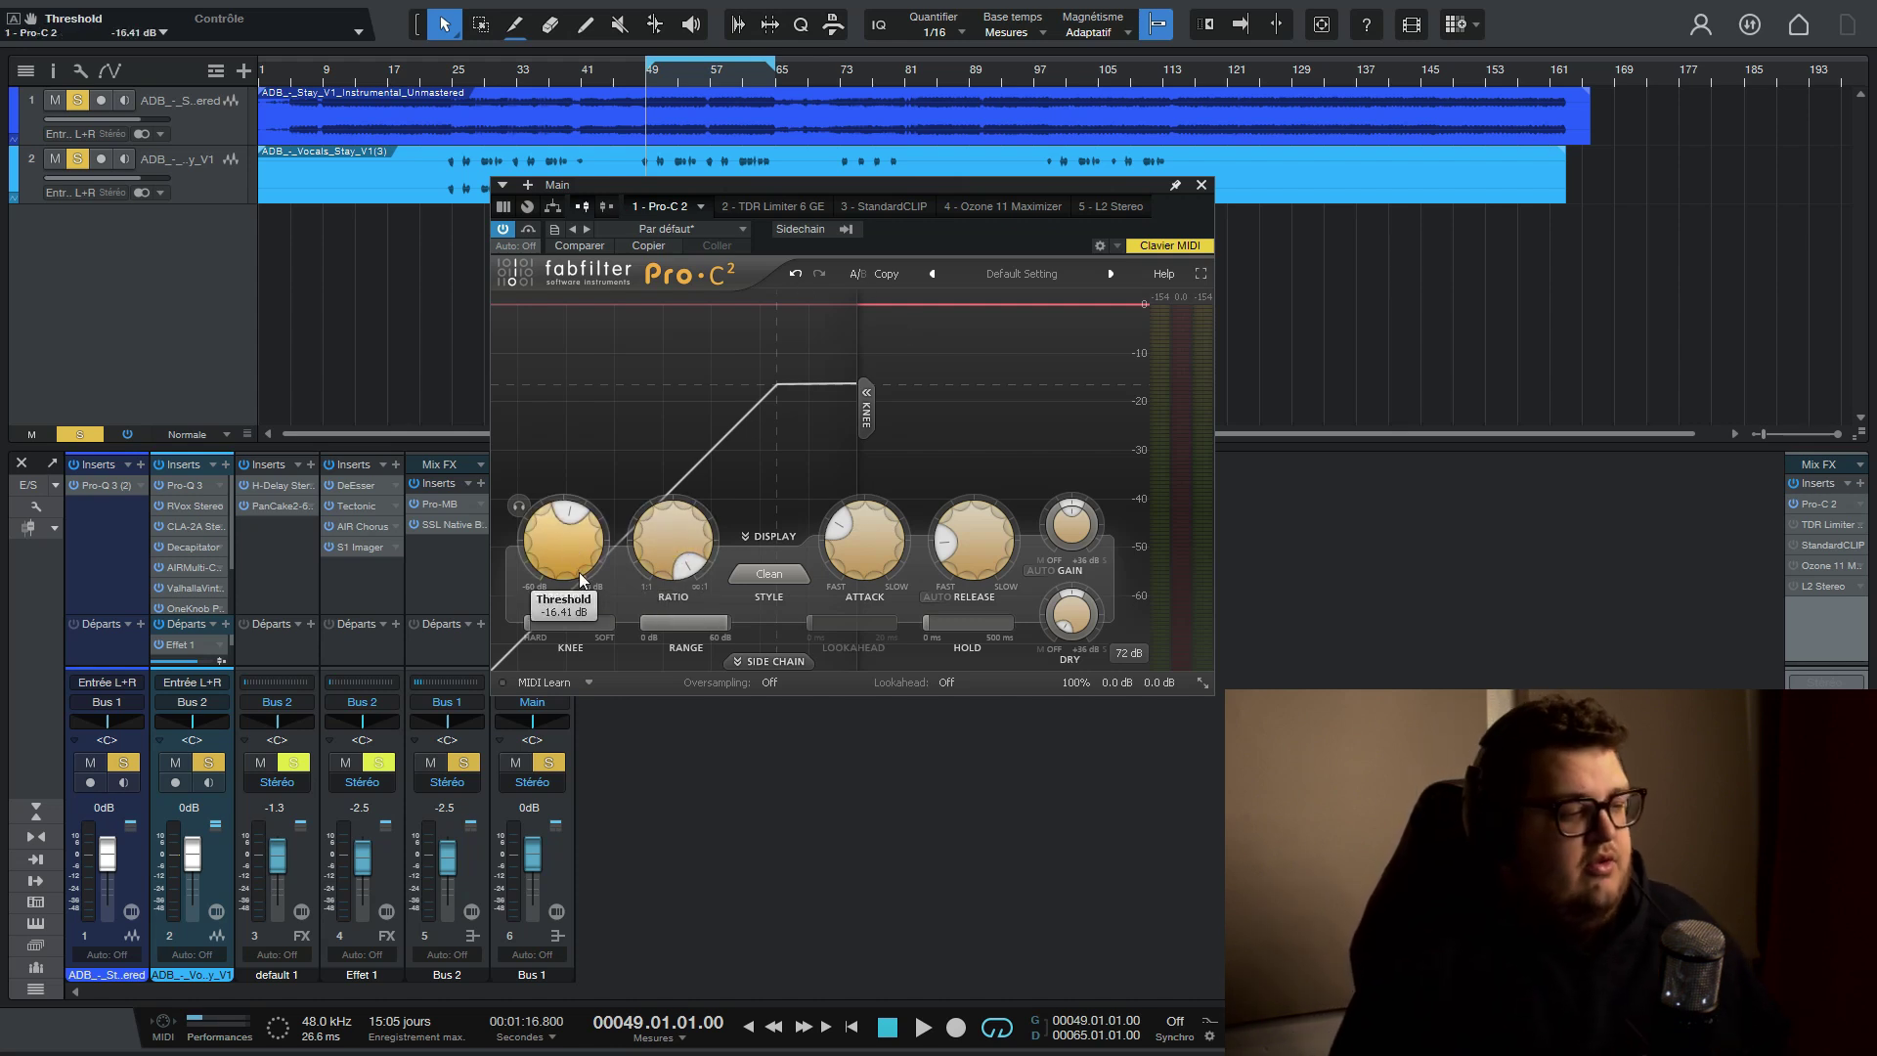
drag(579, 572, 684, 276)
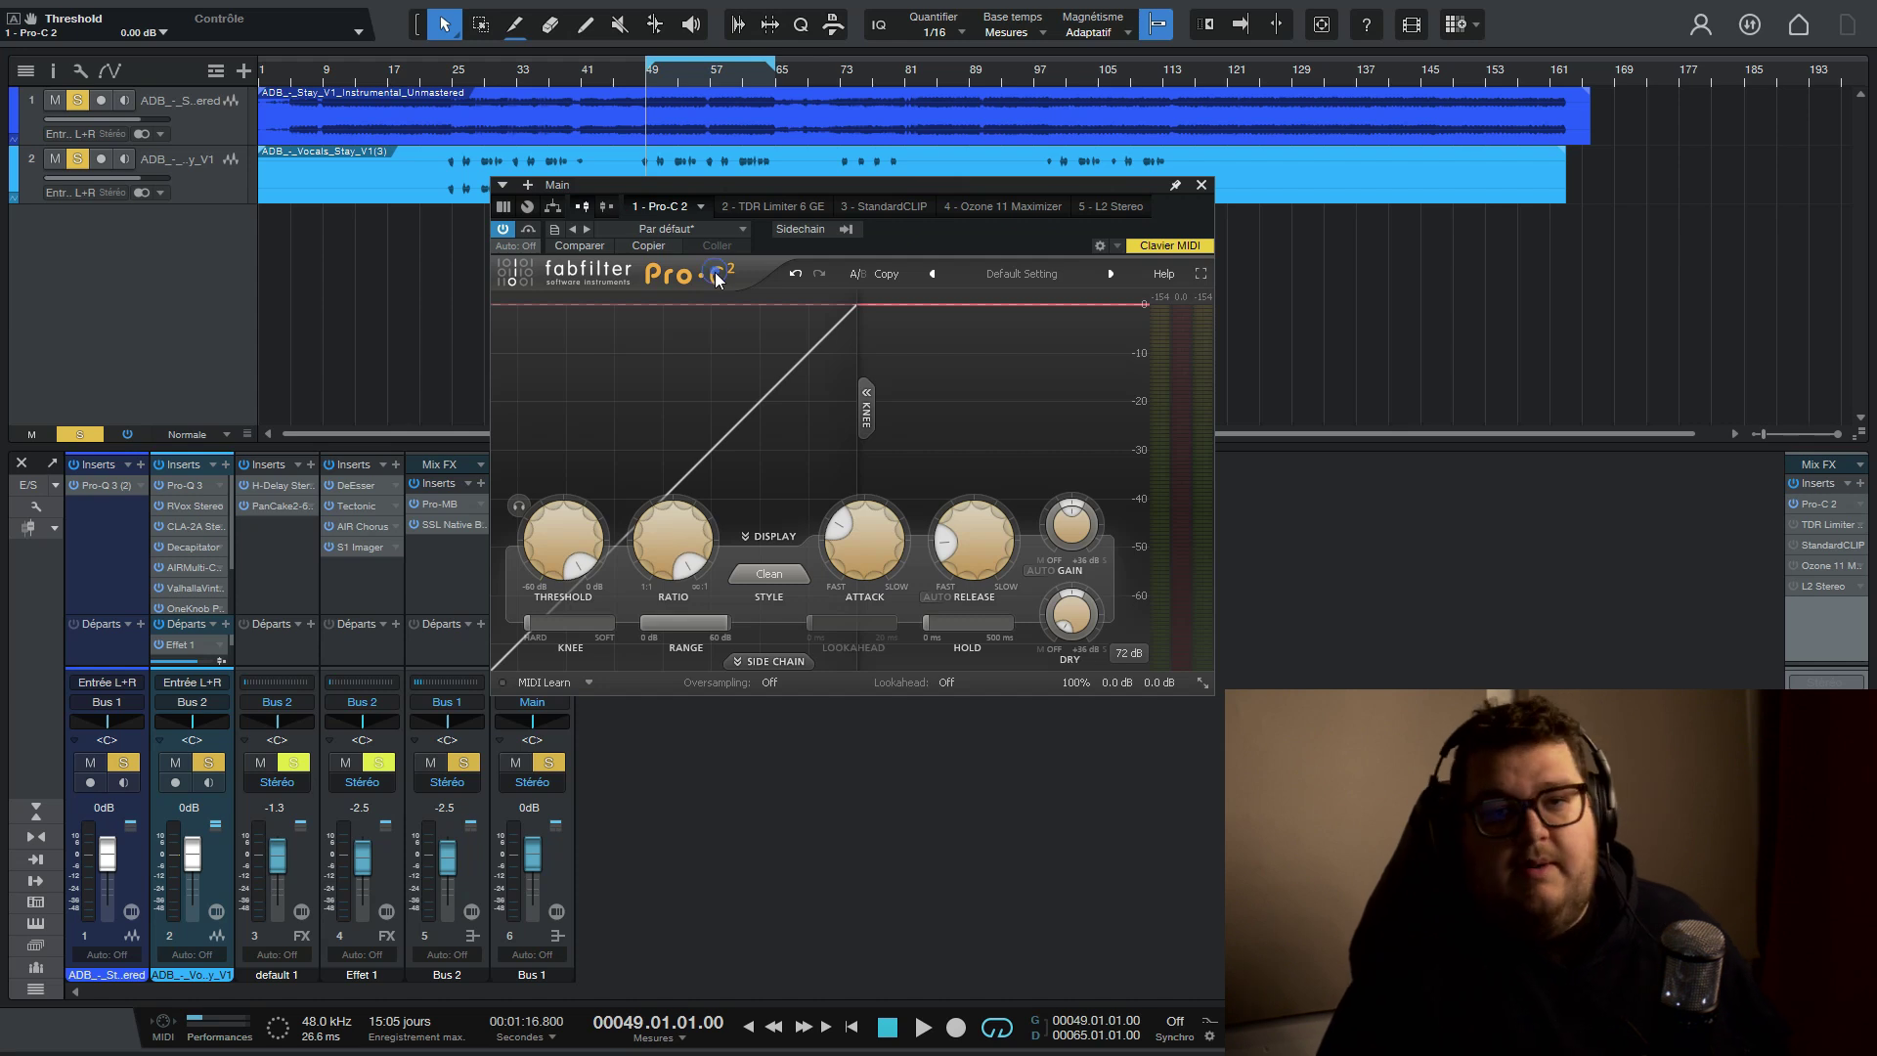
mouse_move(717, 550)
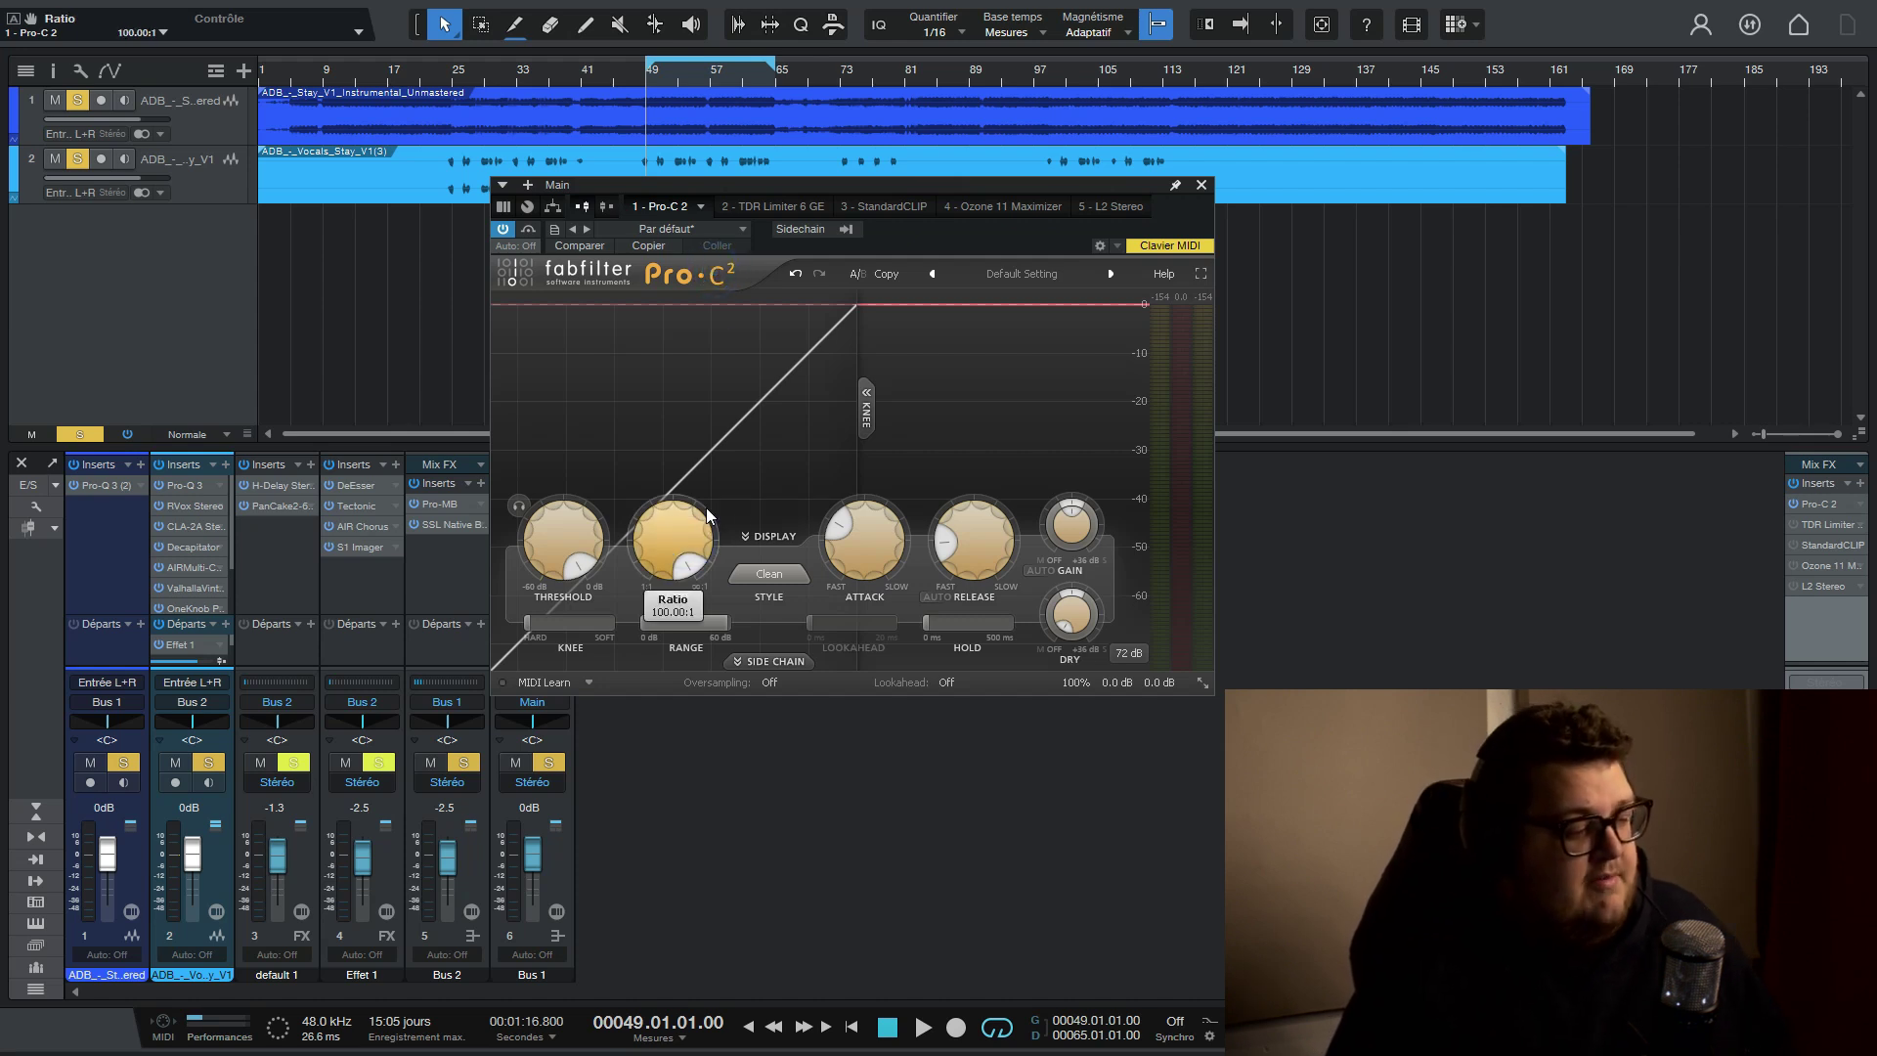
mouse_move(568, 637)
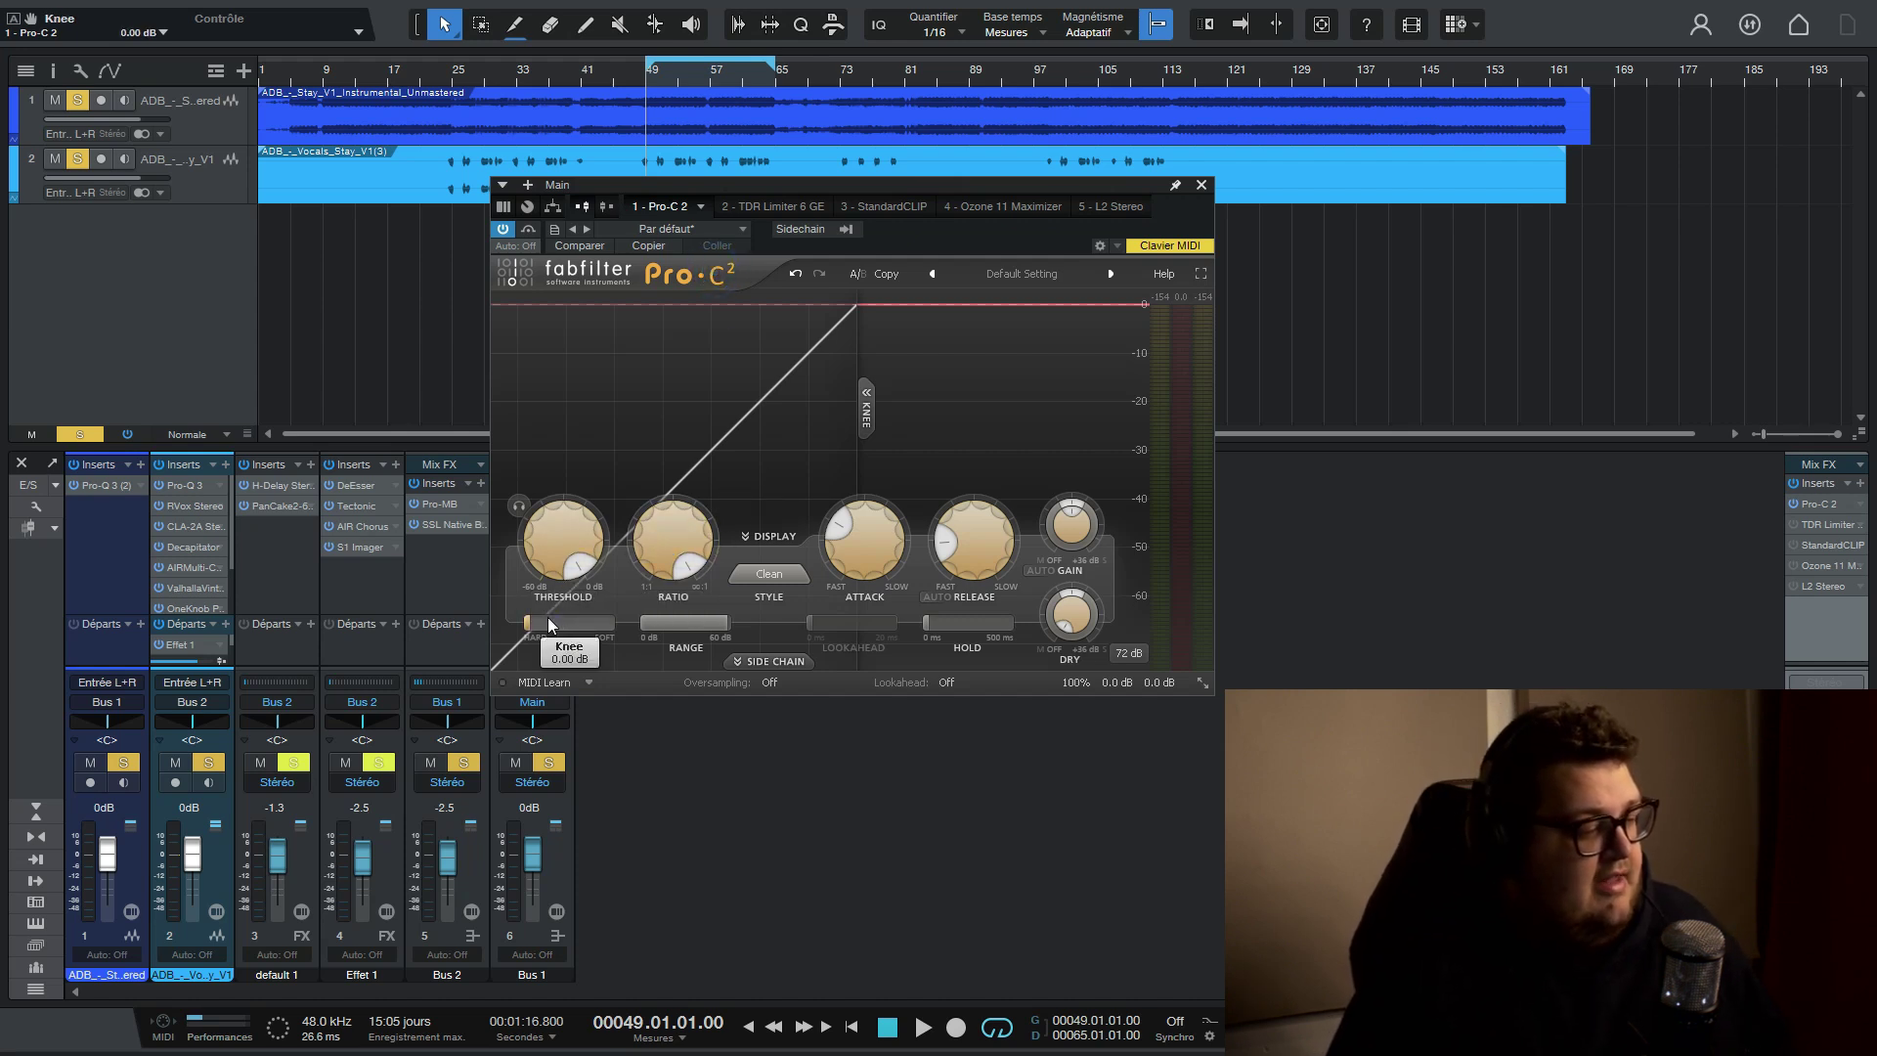
mouse_move(581, 537)
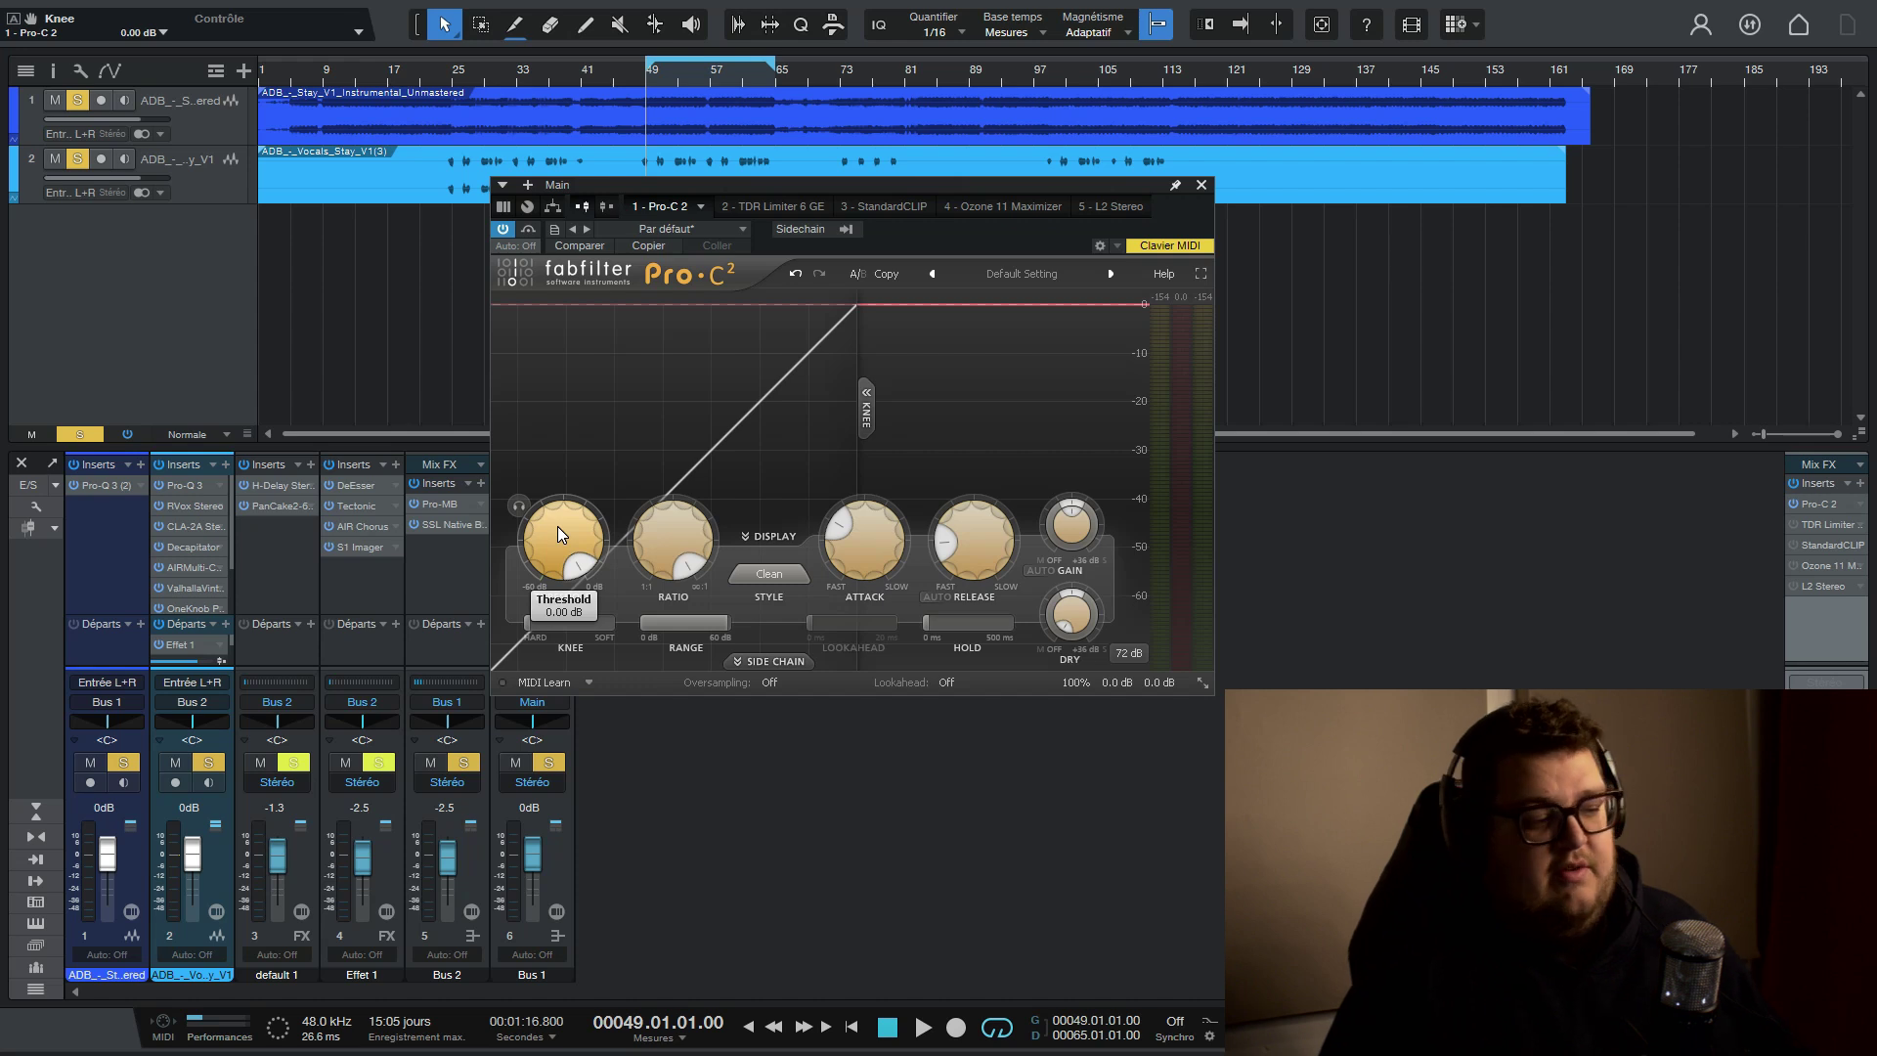
key(space)
drag(557, 526, 536, 696)
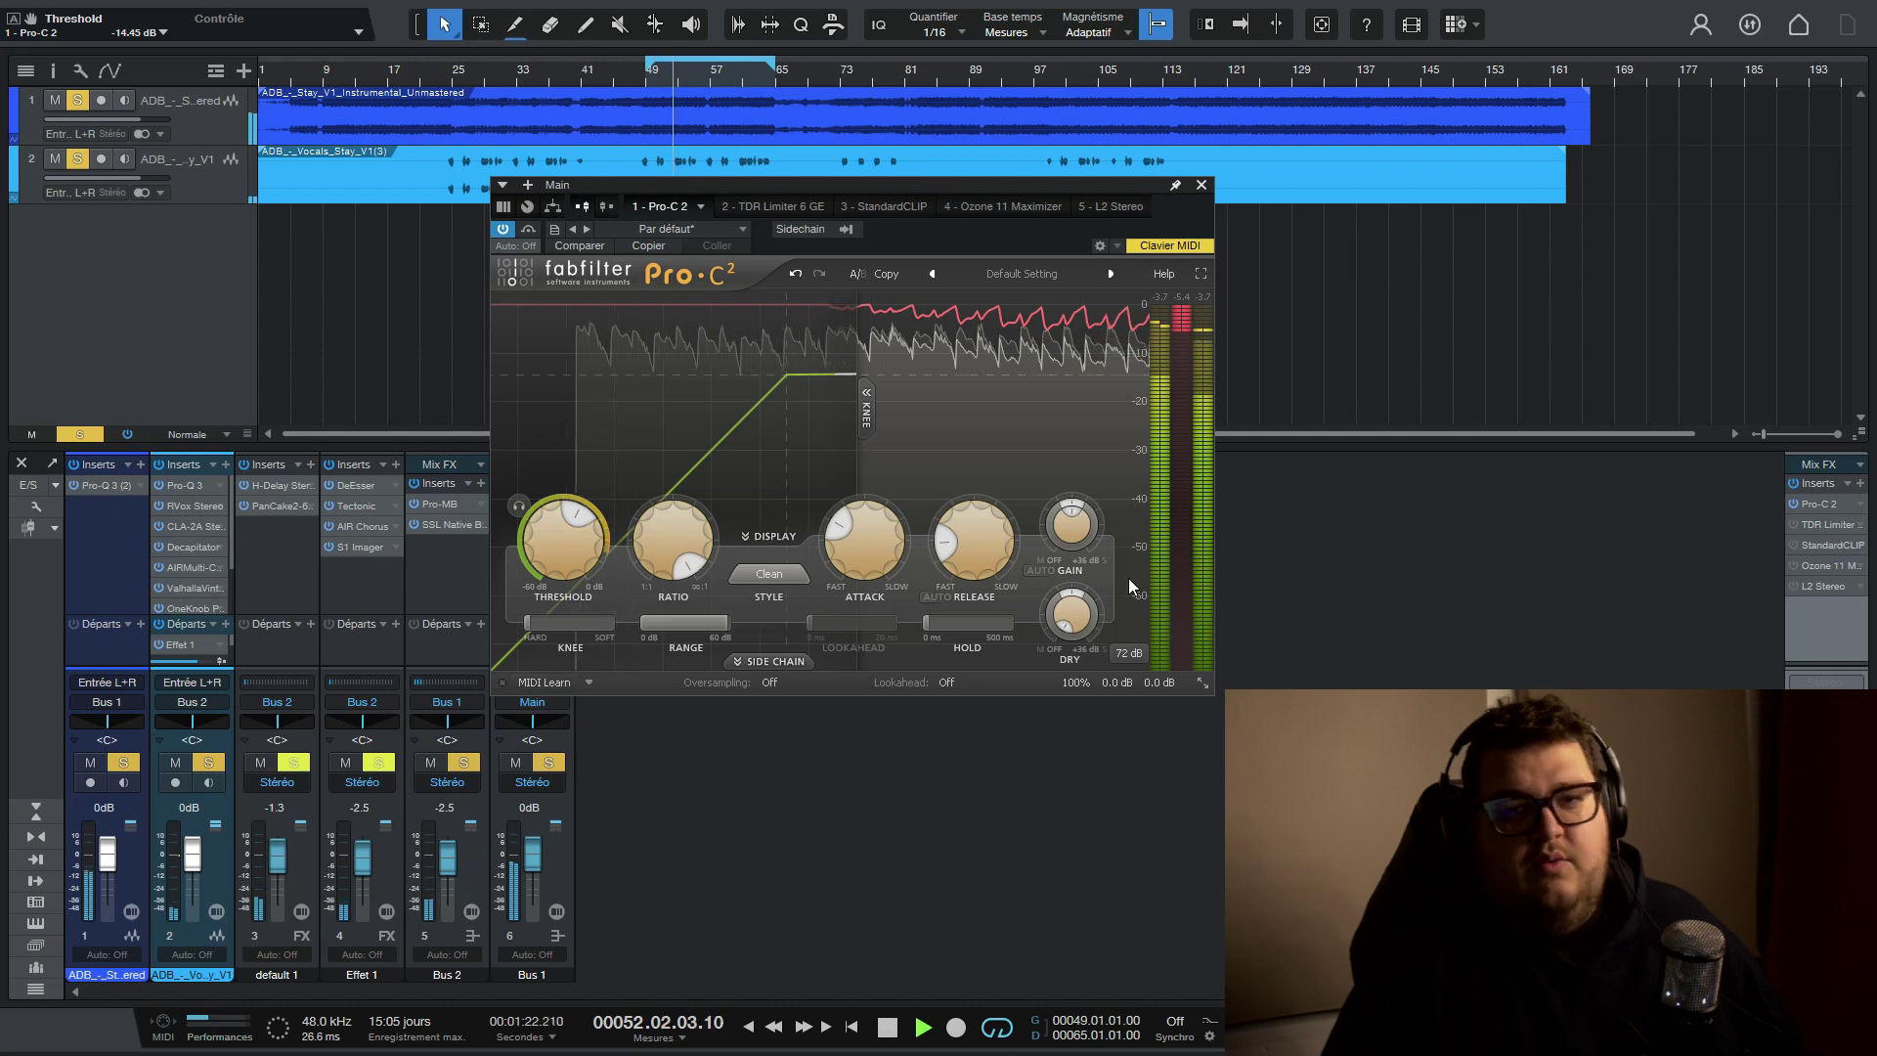
key(space)
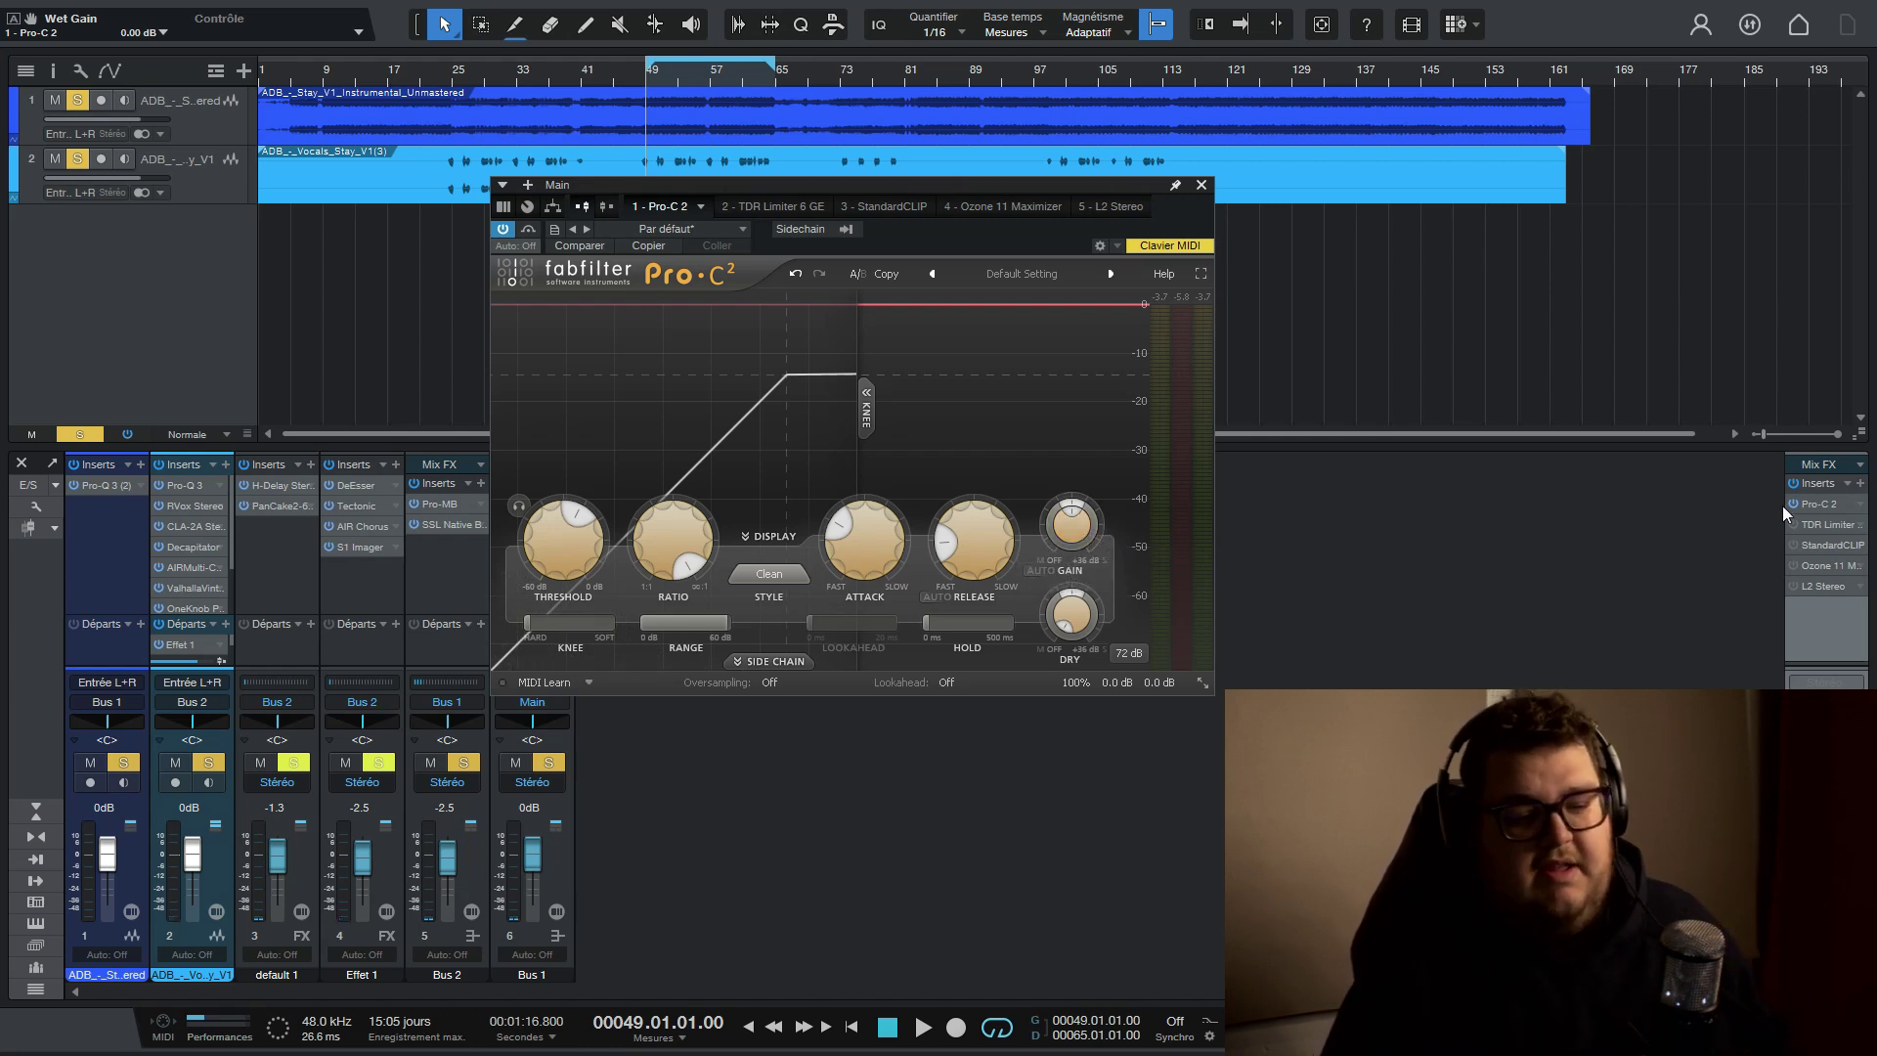
Enable TDR Limiter 6 GE on the Main channel and lower its peak limiter threshold to about -10.4 dB during playback
click(1814, 522)
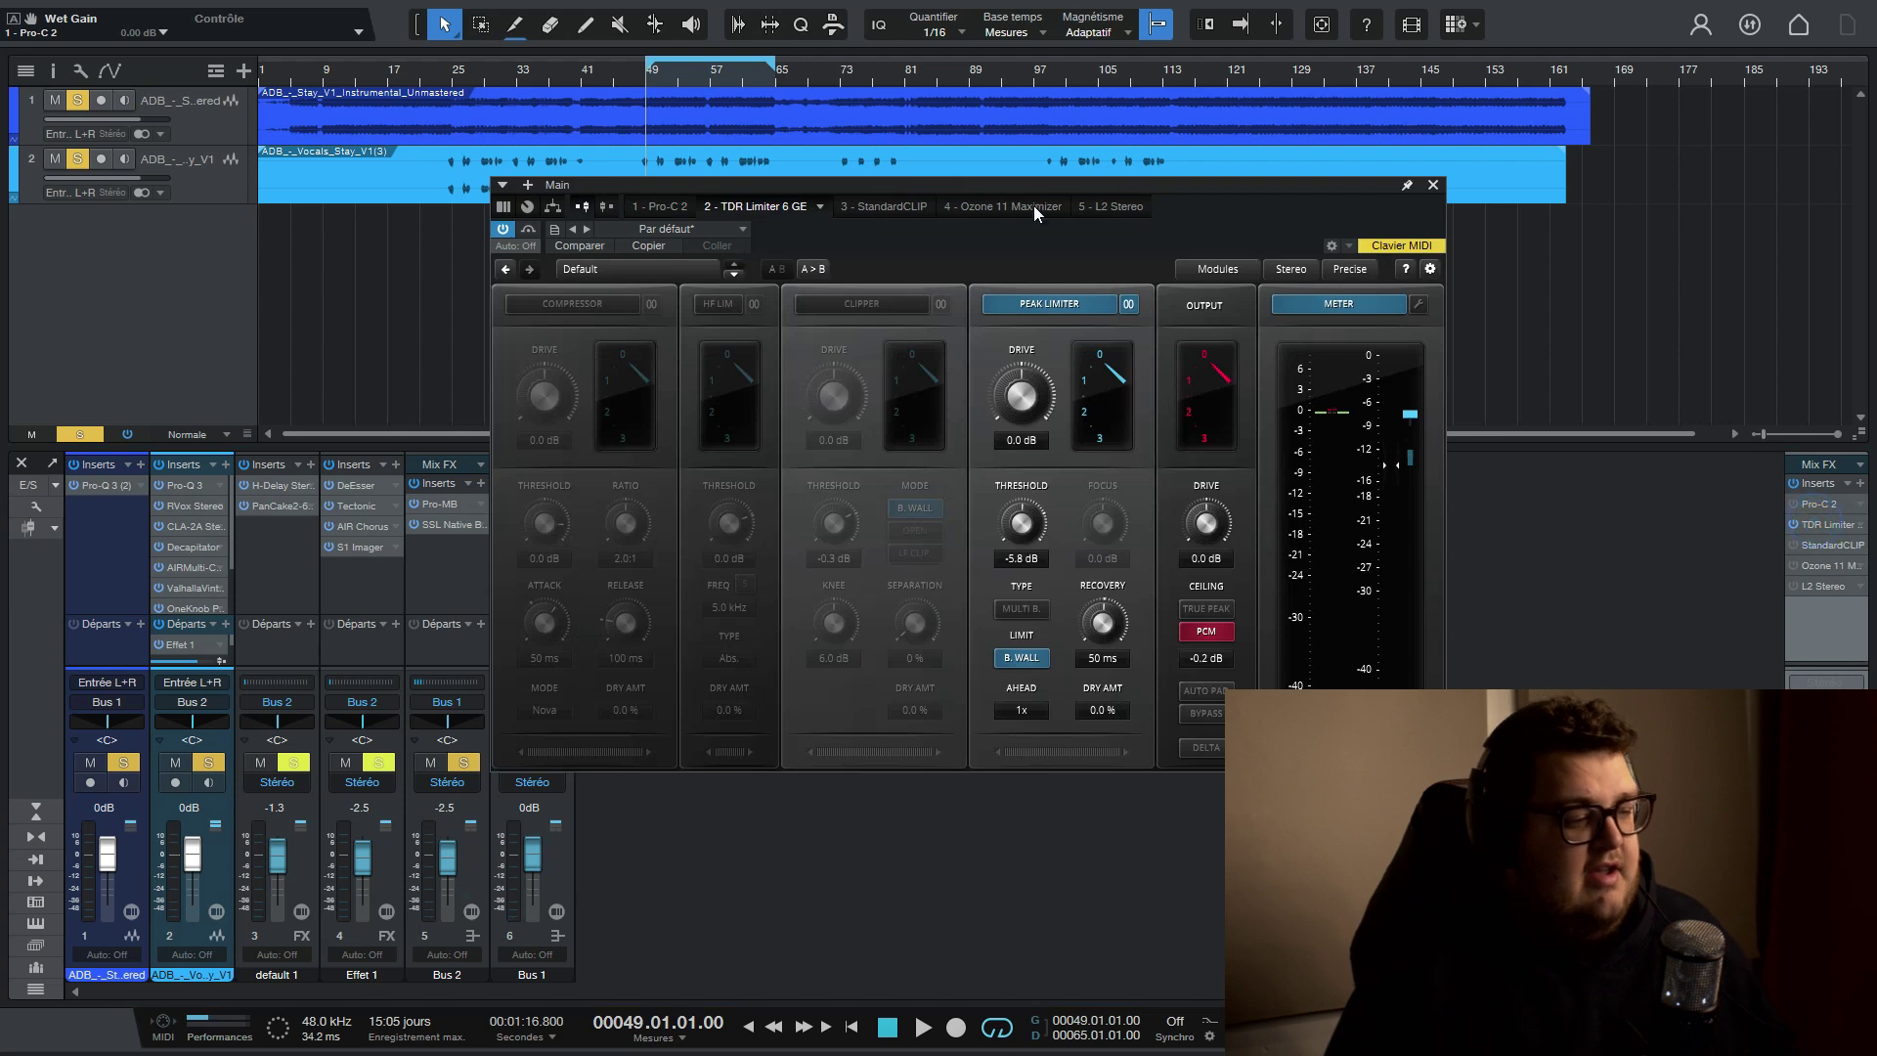
drag(1036, 180, 778, 153)
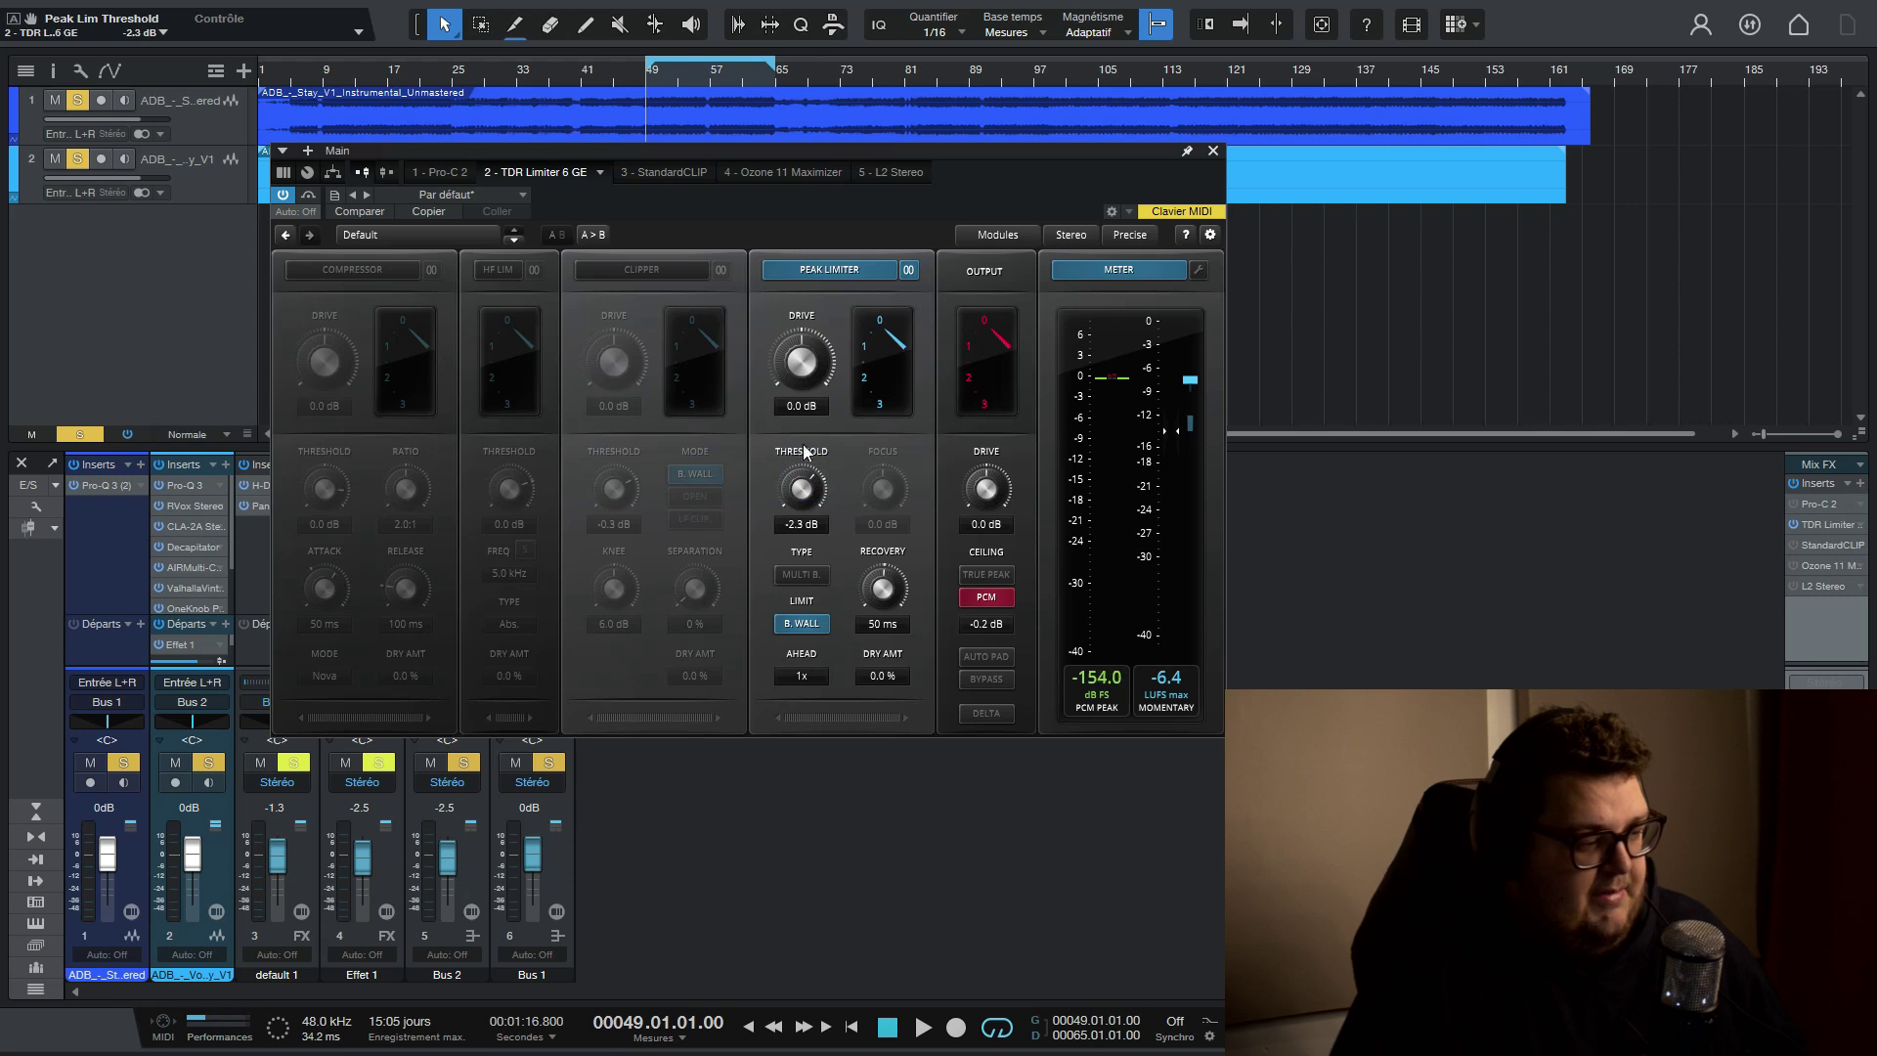
key(space)
drag(801, 489, 801, 489)
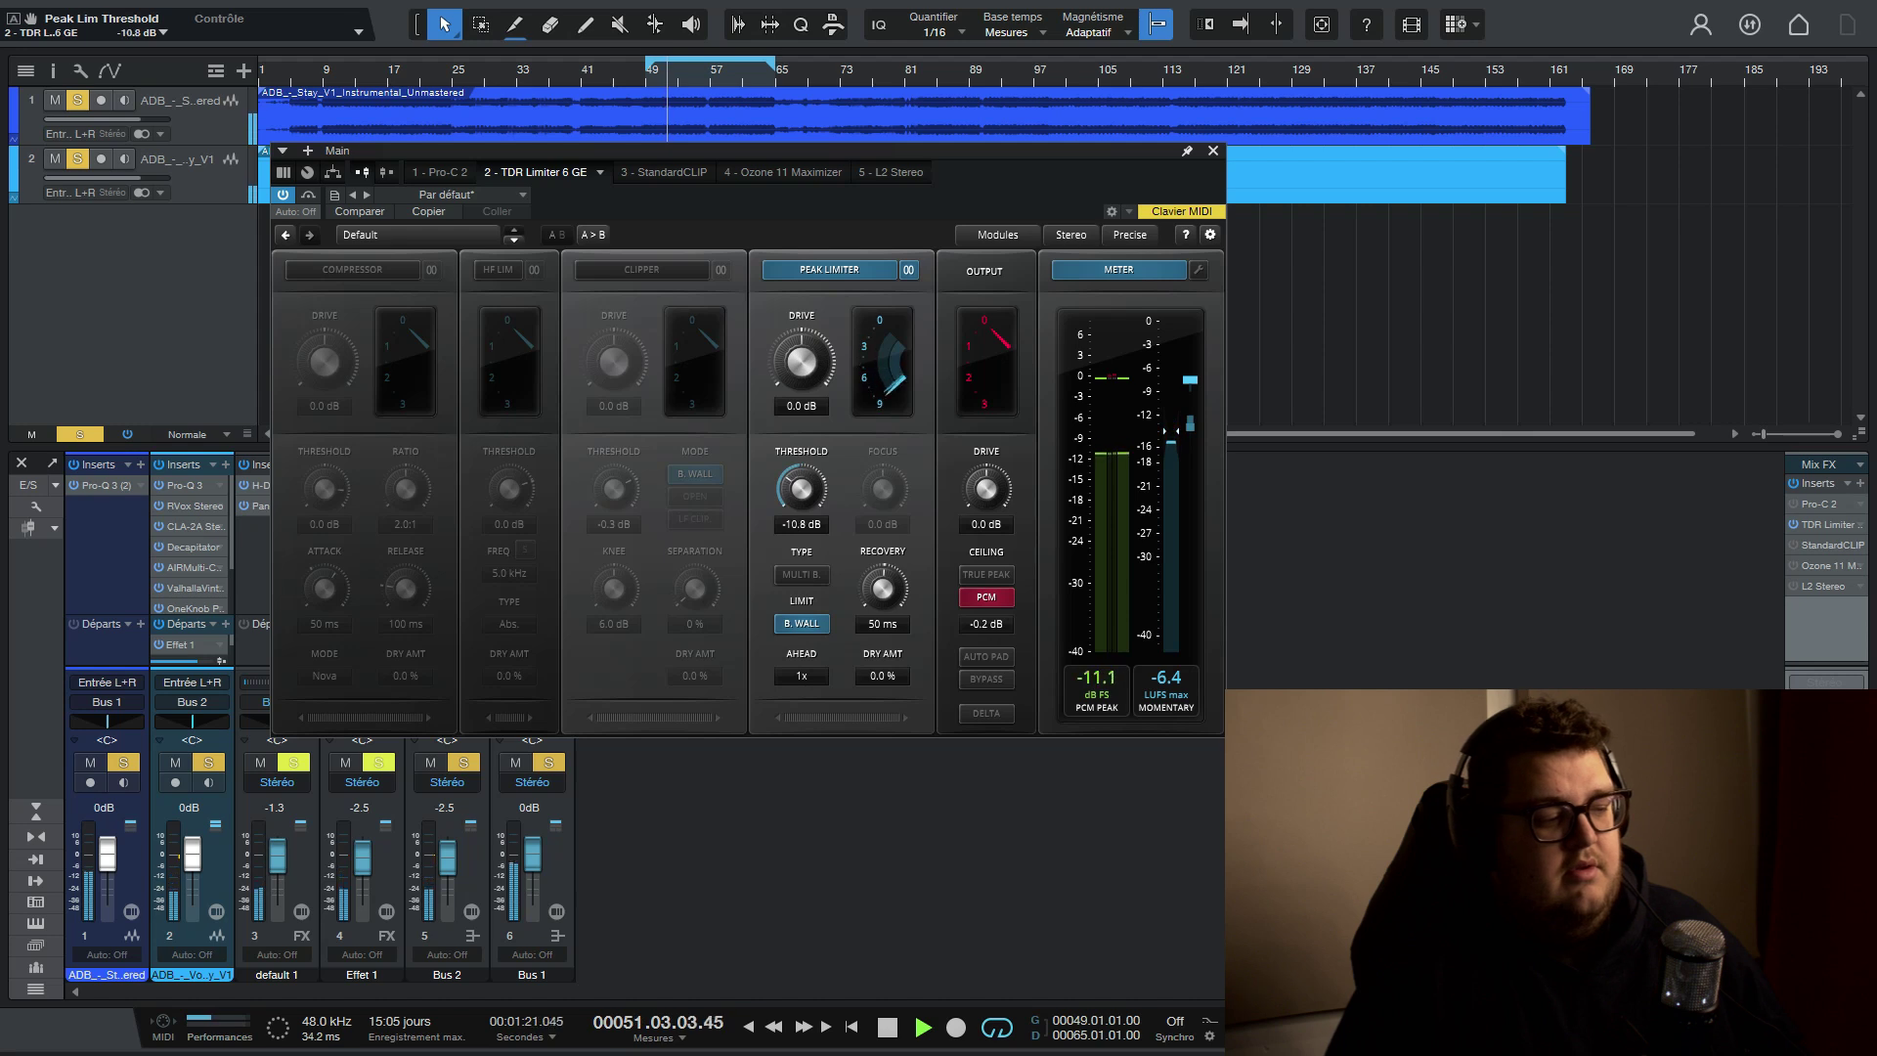
key(space)
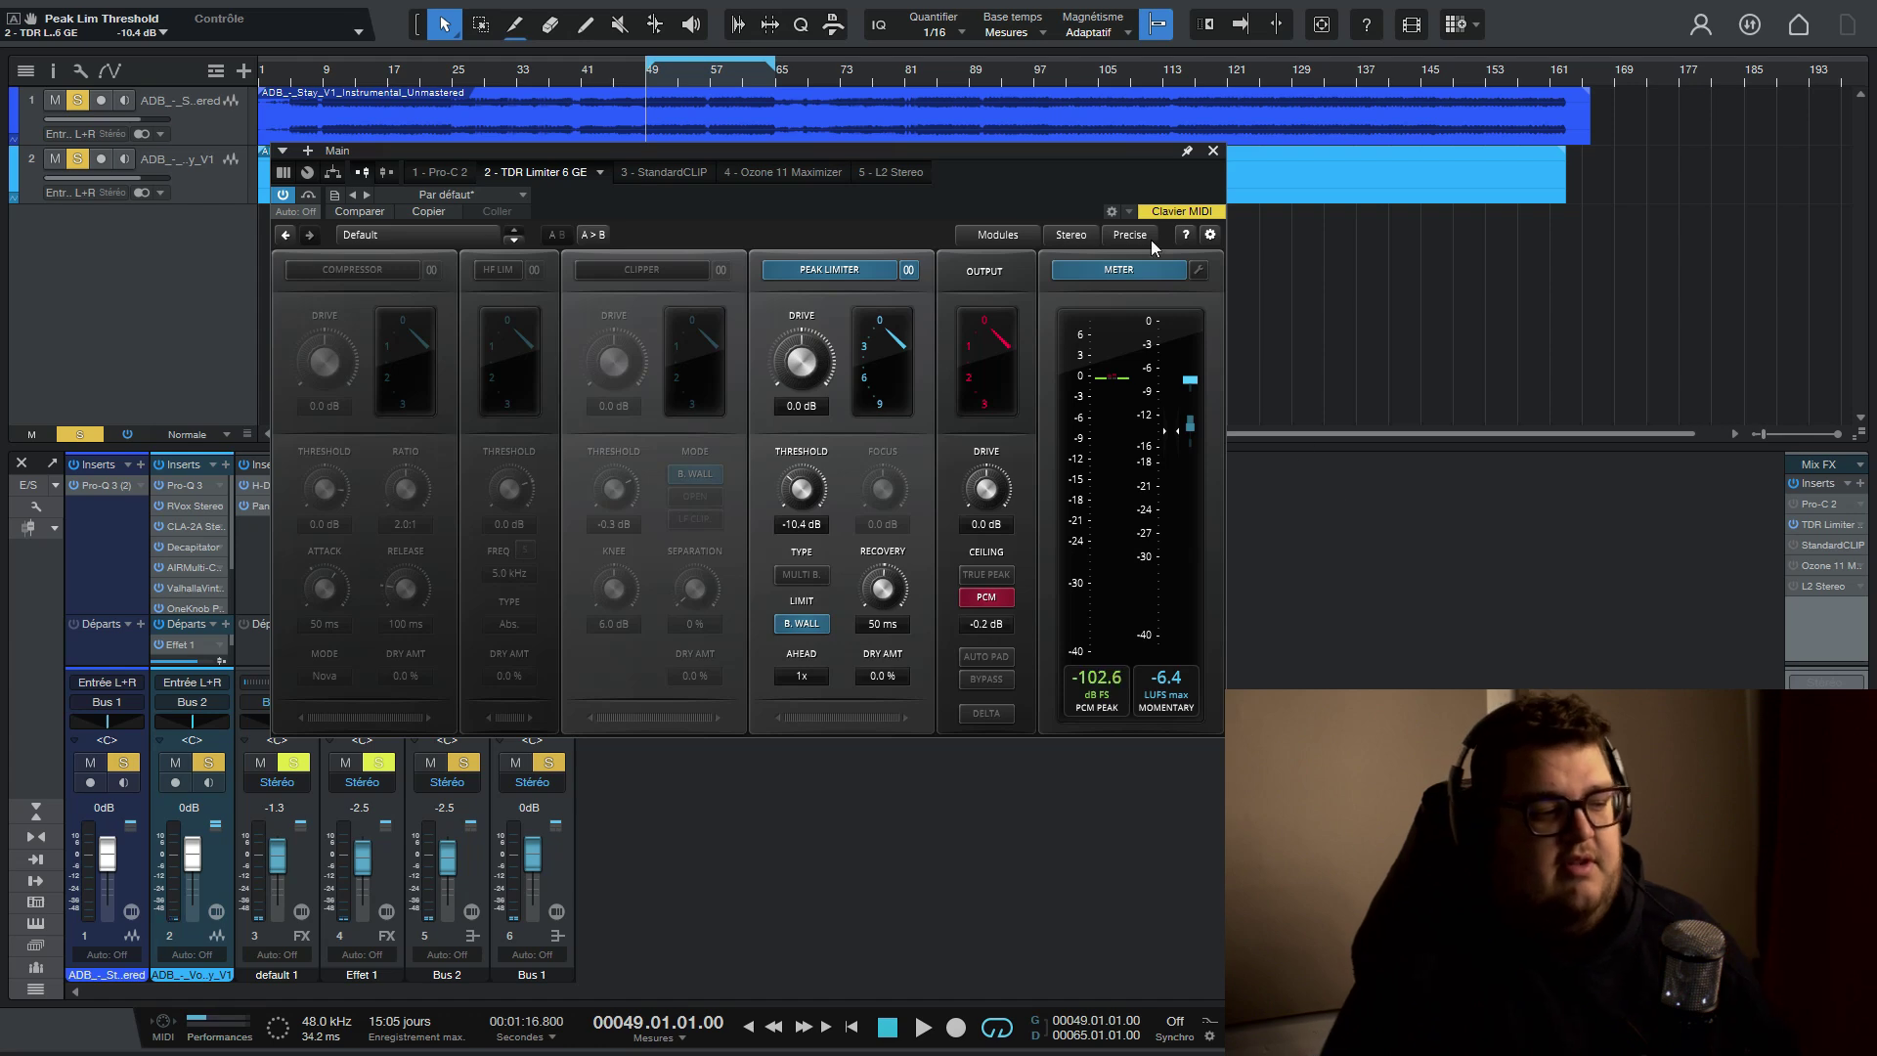
click(1212, 152)
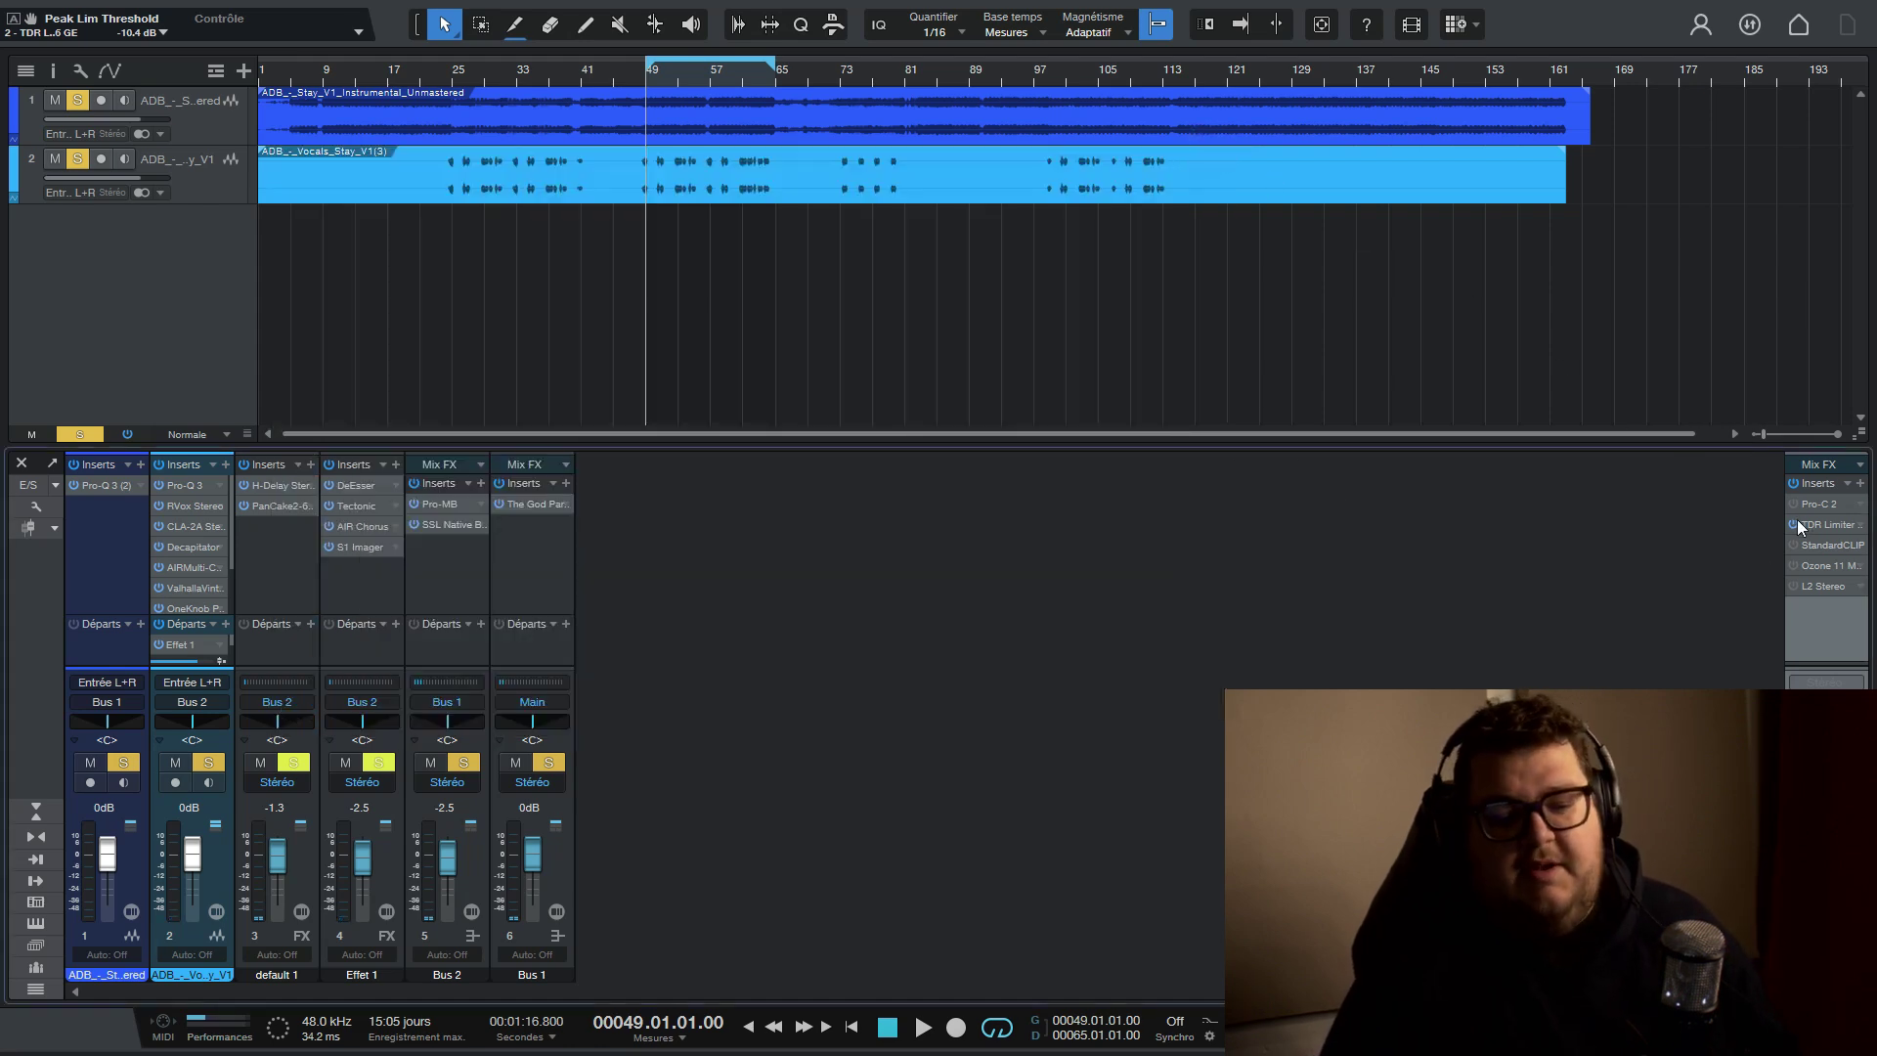
Enable L2 Stereo on the Main channel and lower its threshold to about -8.1 dB while auditioning the loop
click(1804, 584)
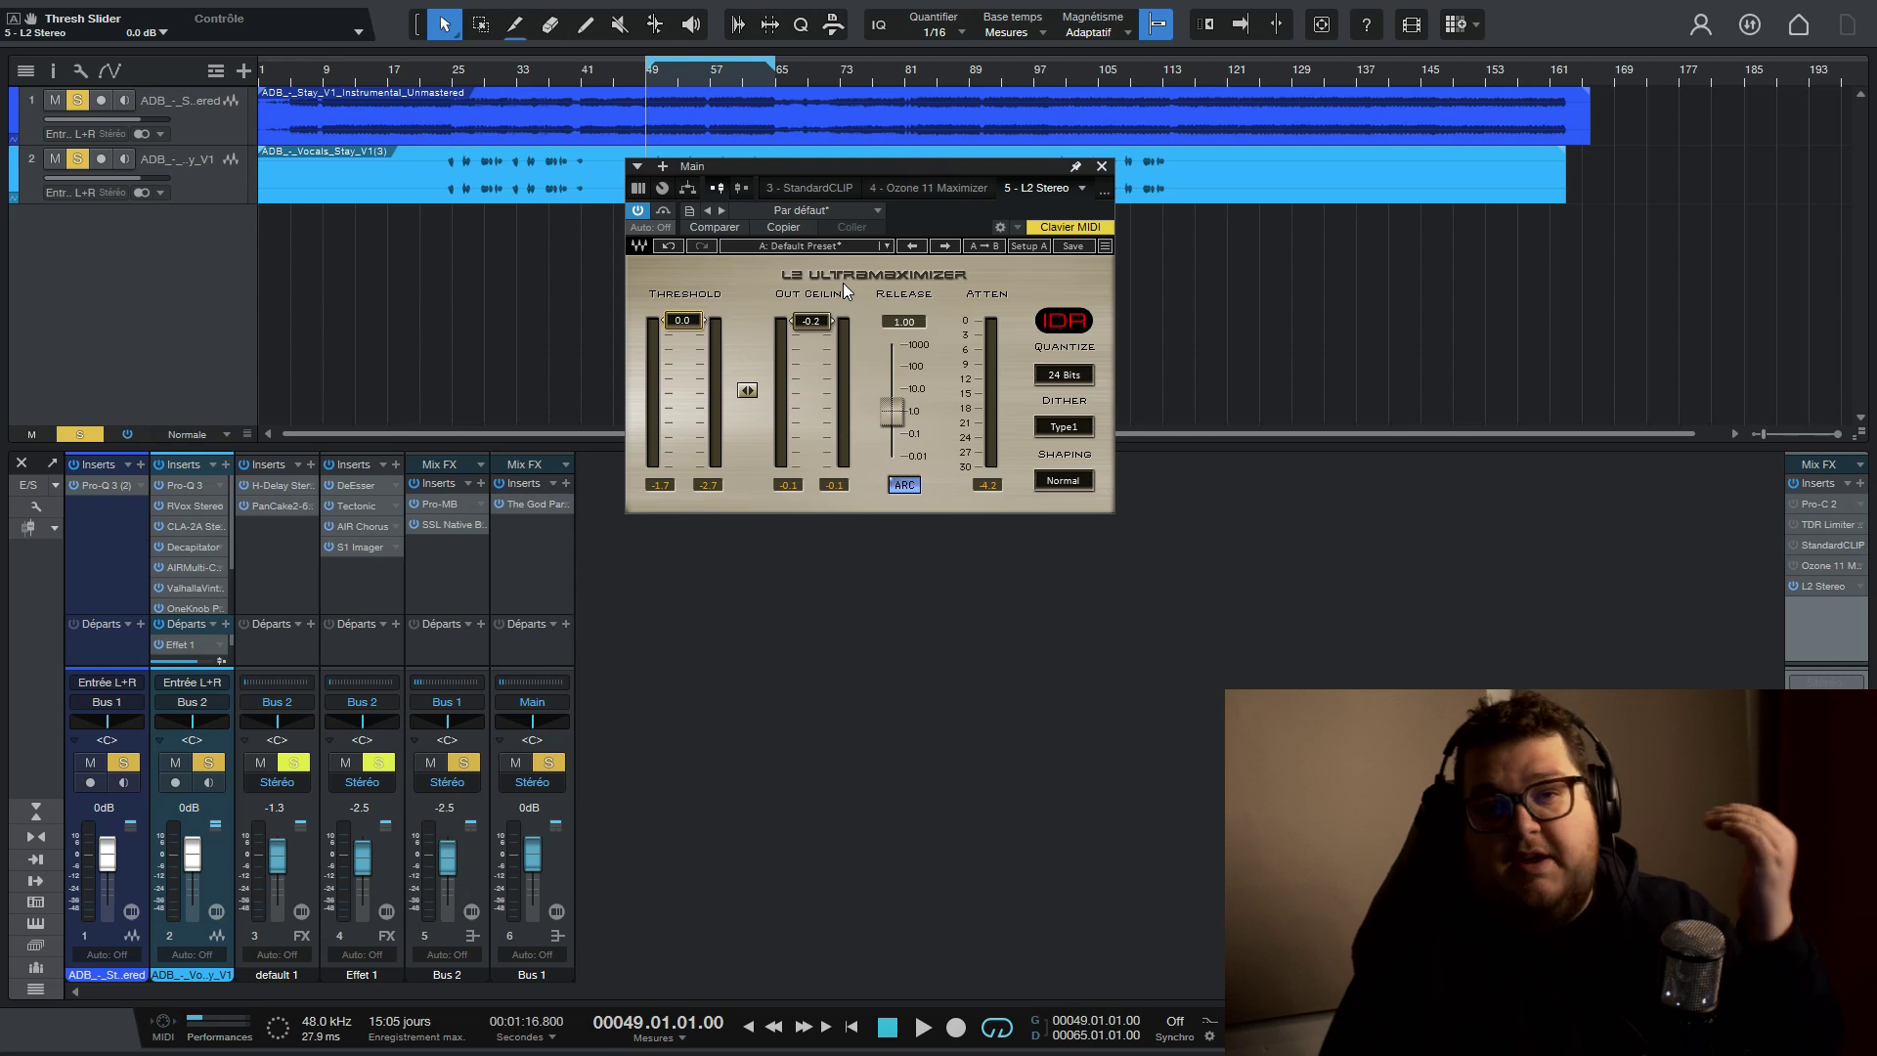
click(812, 323)
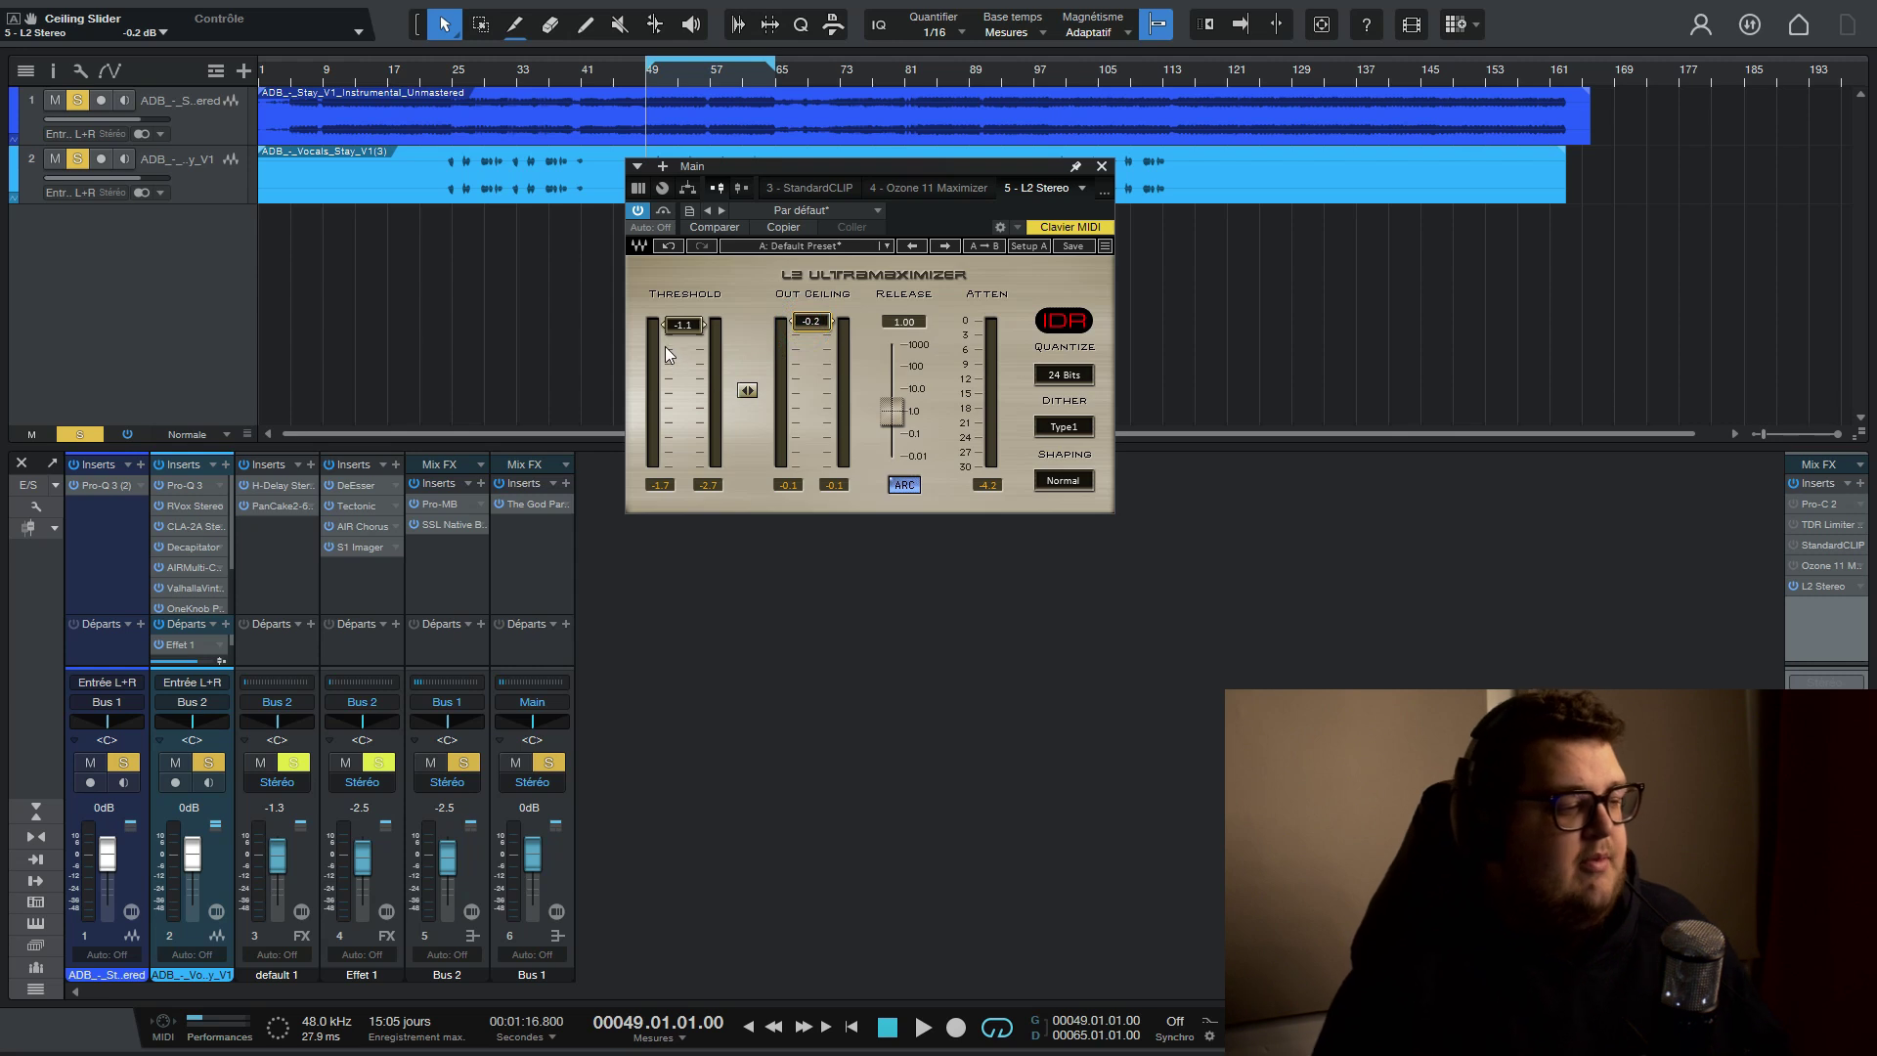
drag(683, 324, 682, 324)
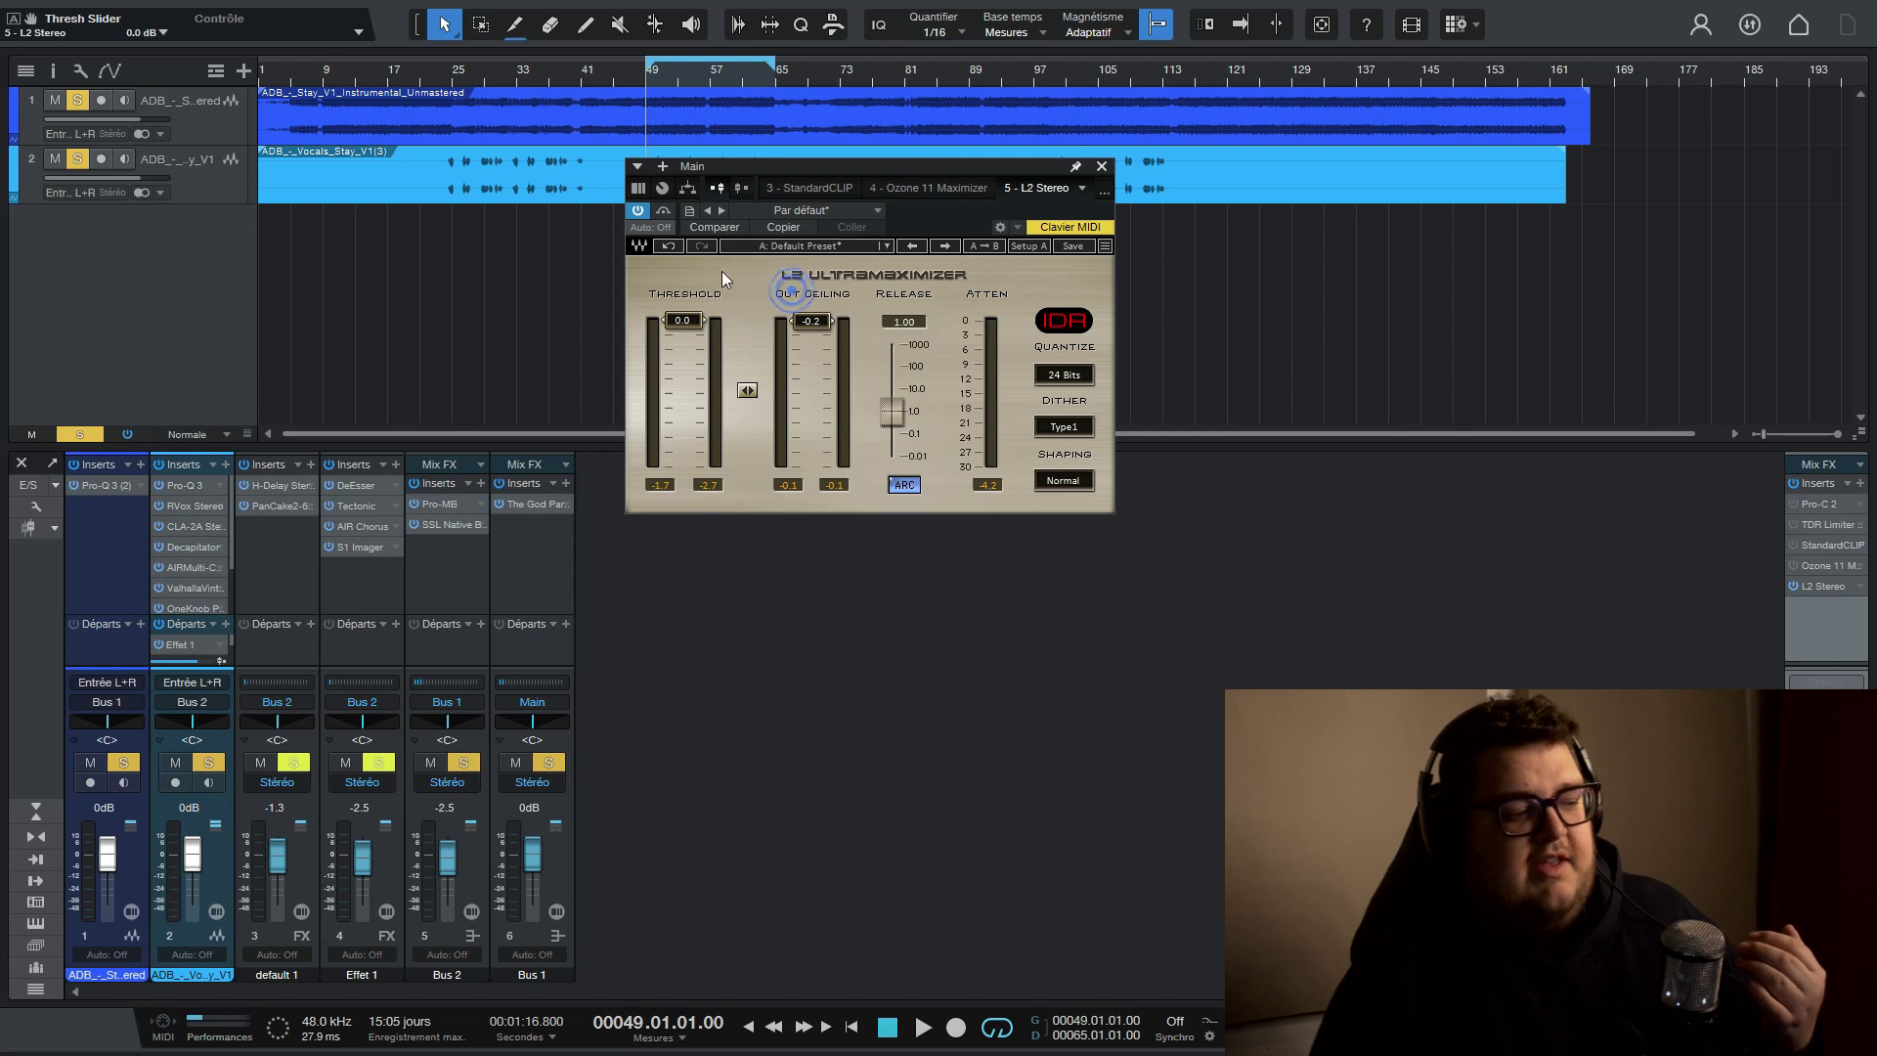
key(space)
drag(687, 327, 668, 354)
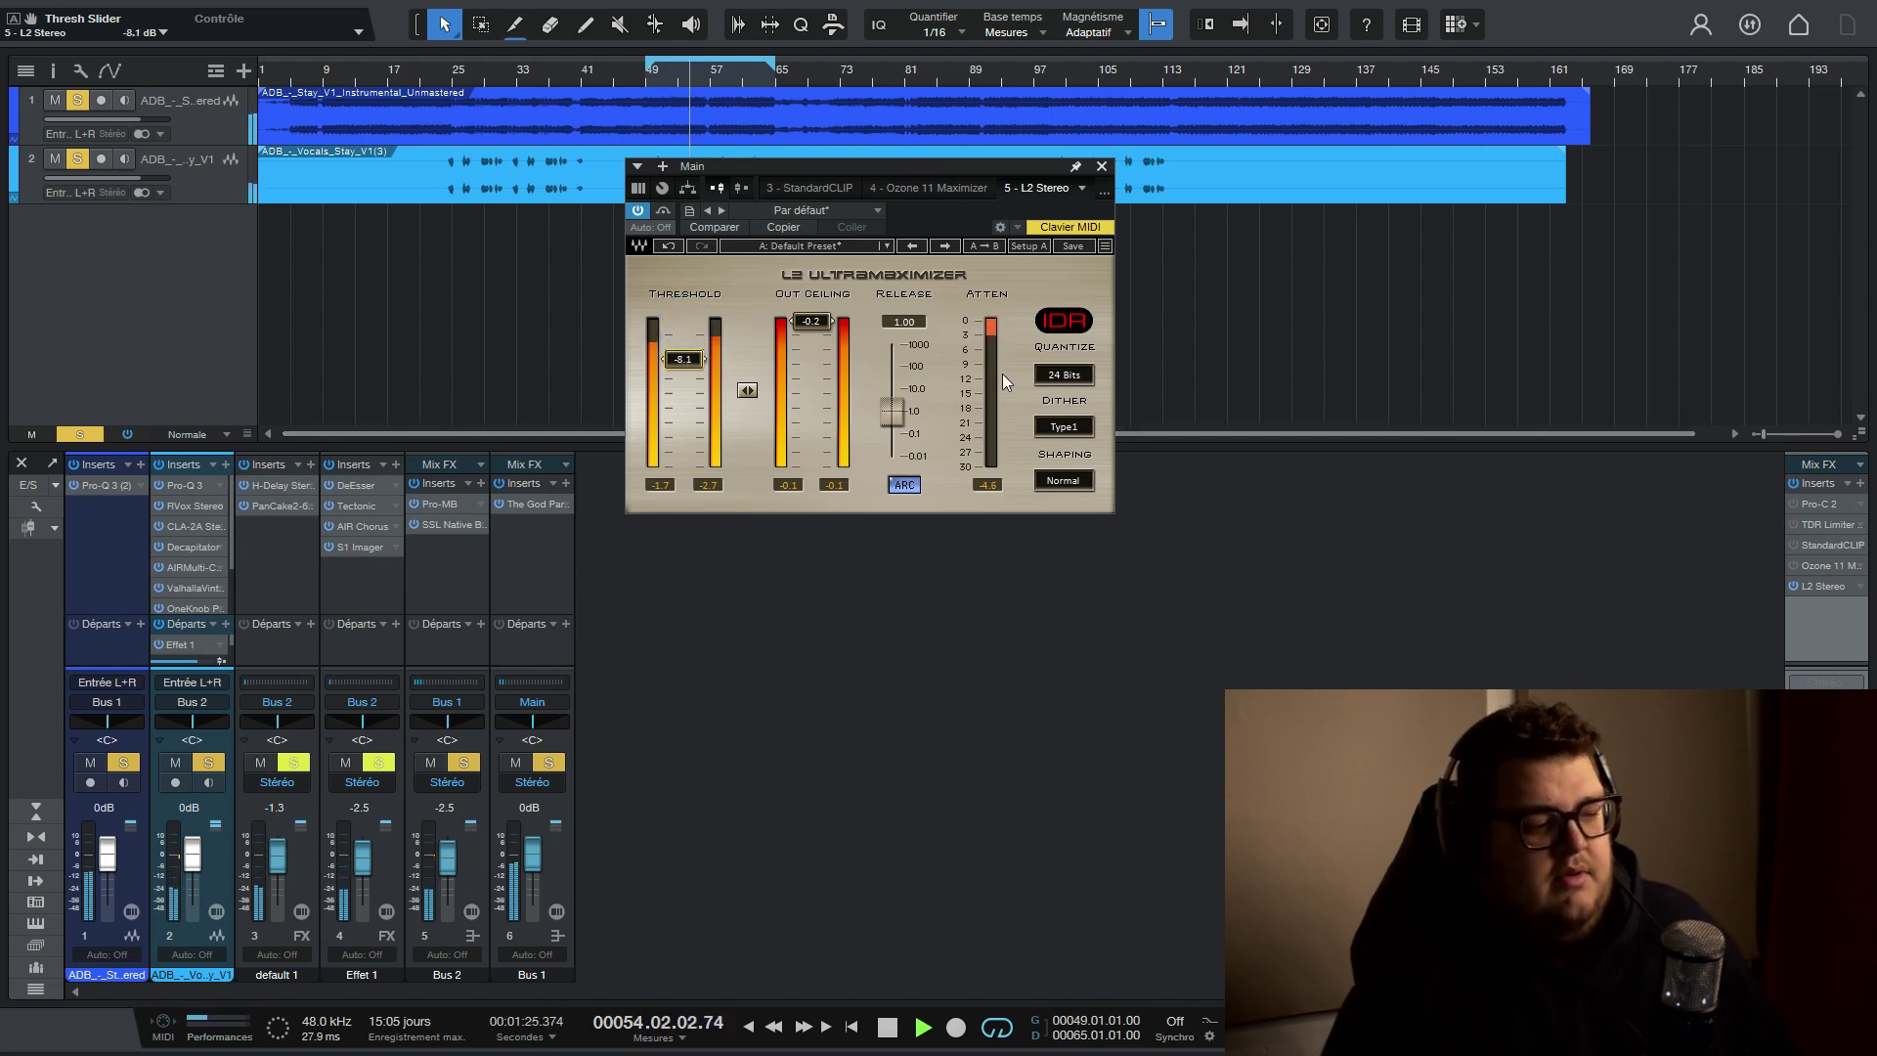
key(space)
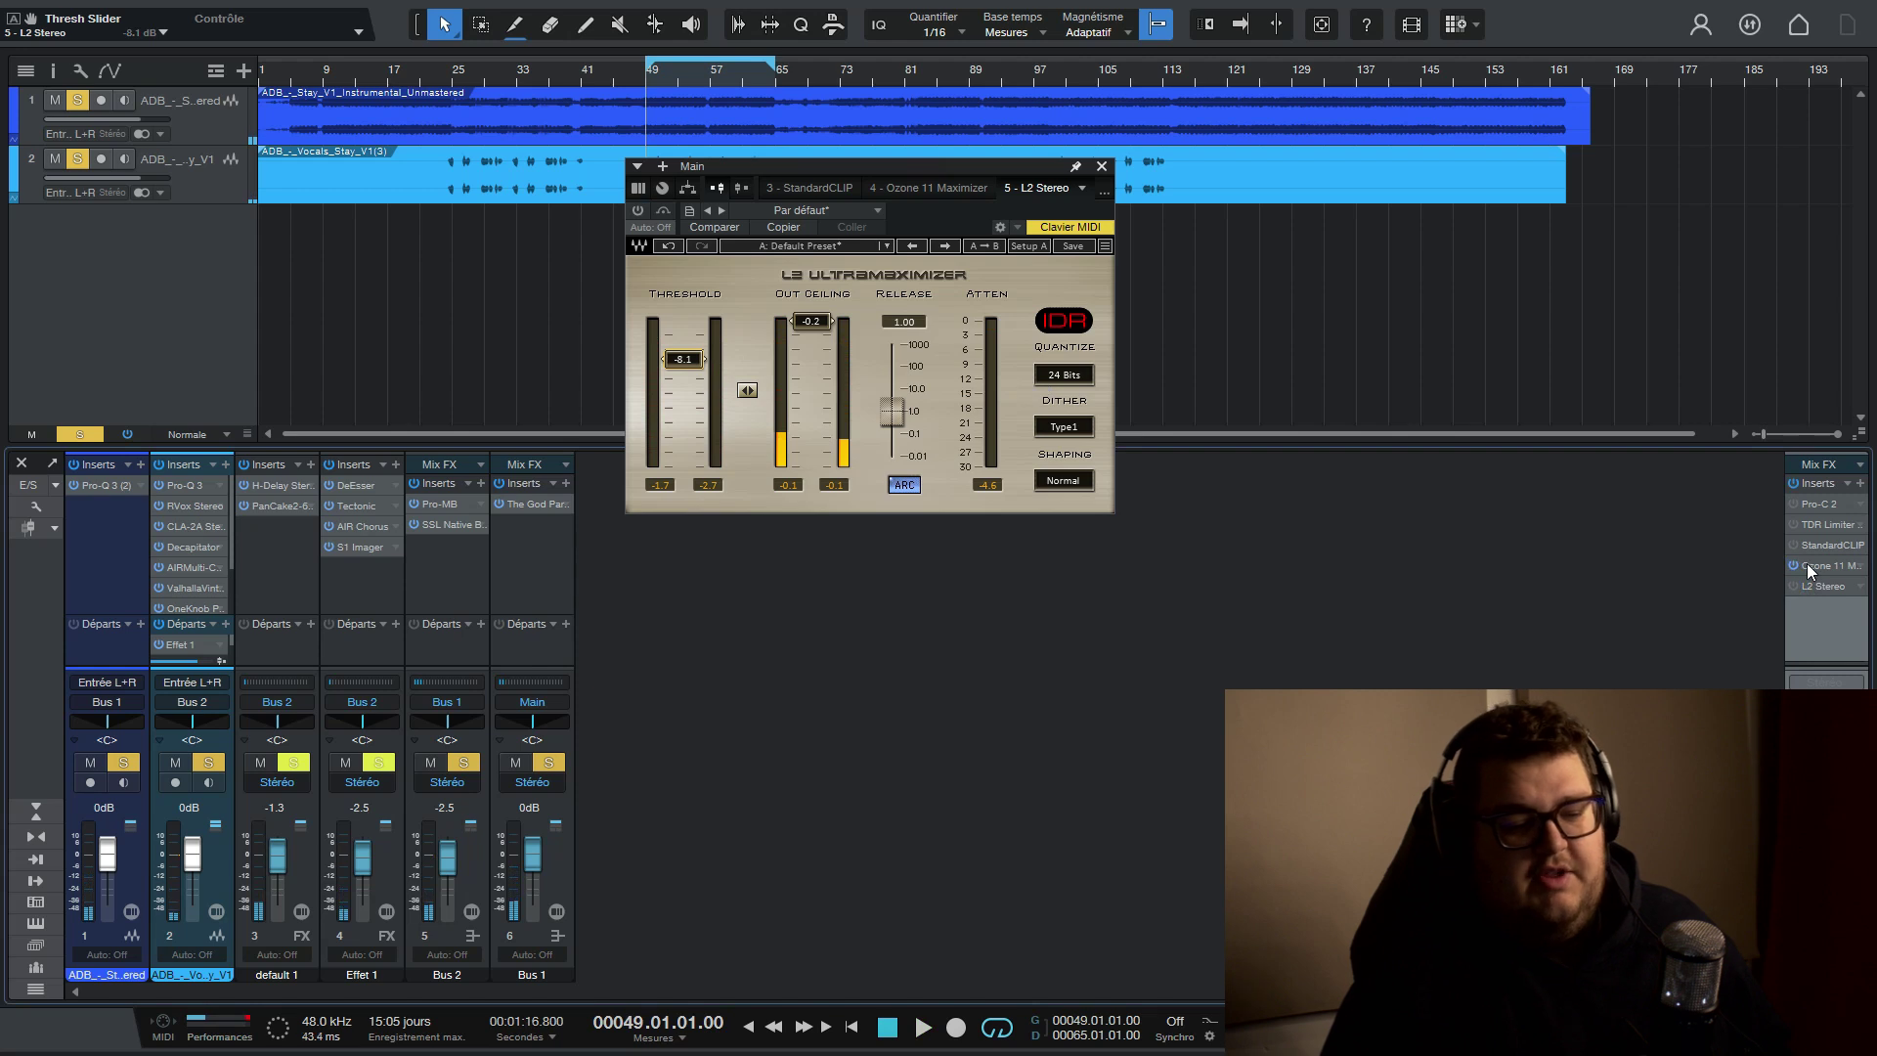
Enable Ozone 11 Maximizer on the Main channel and raise its gain to about +6.1 dB while auditioning the loop
double_click(1807, 564)
drag(734, 444, 759, 602)
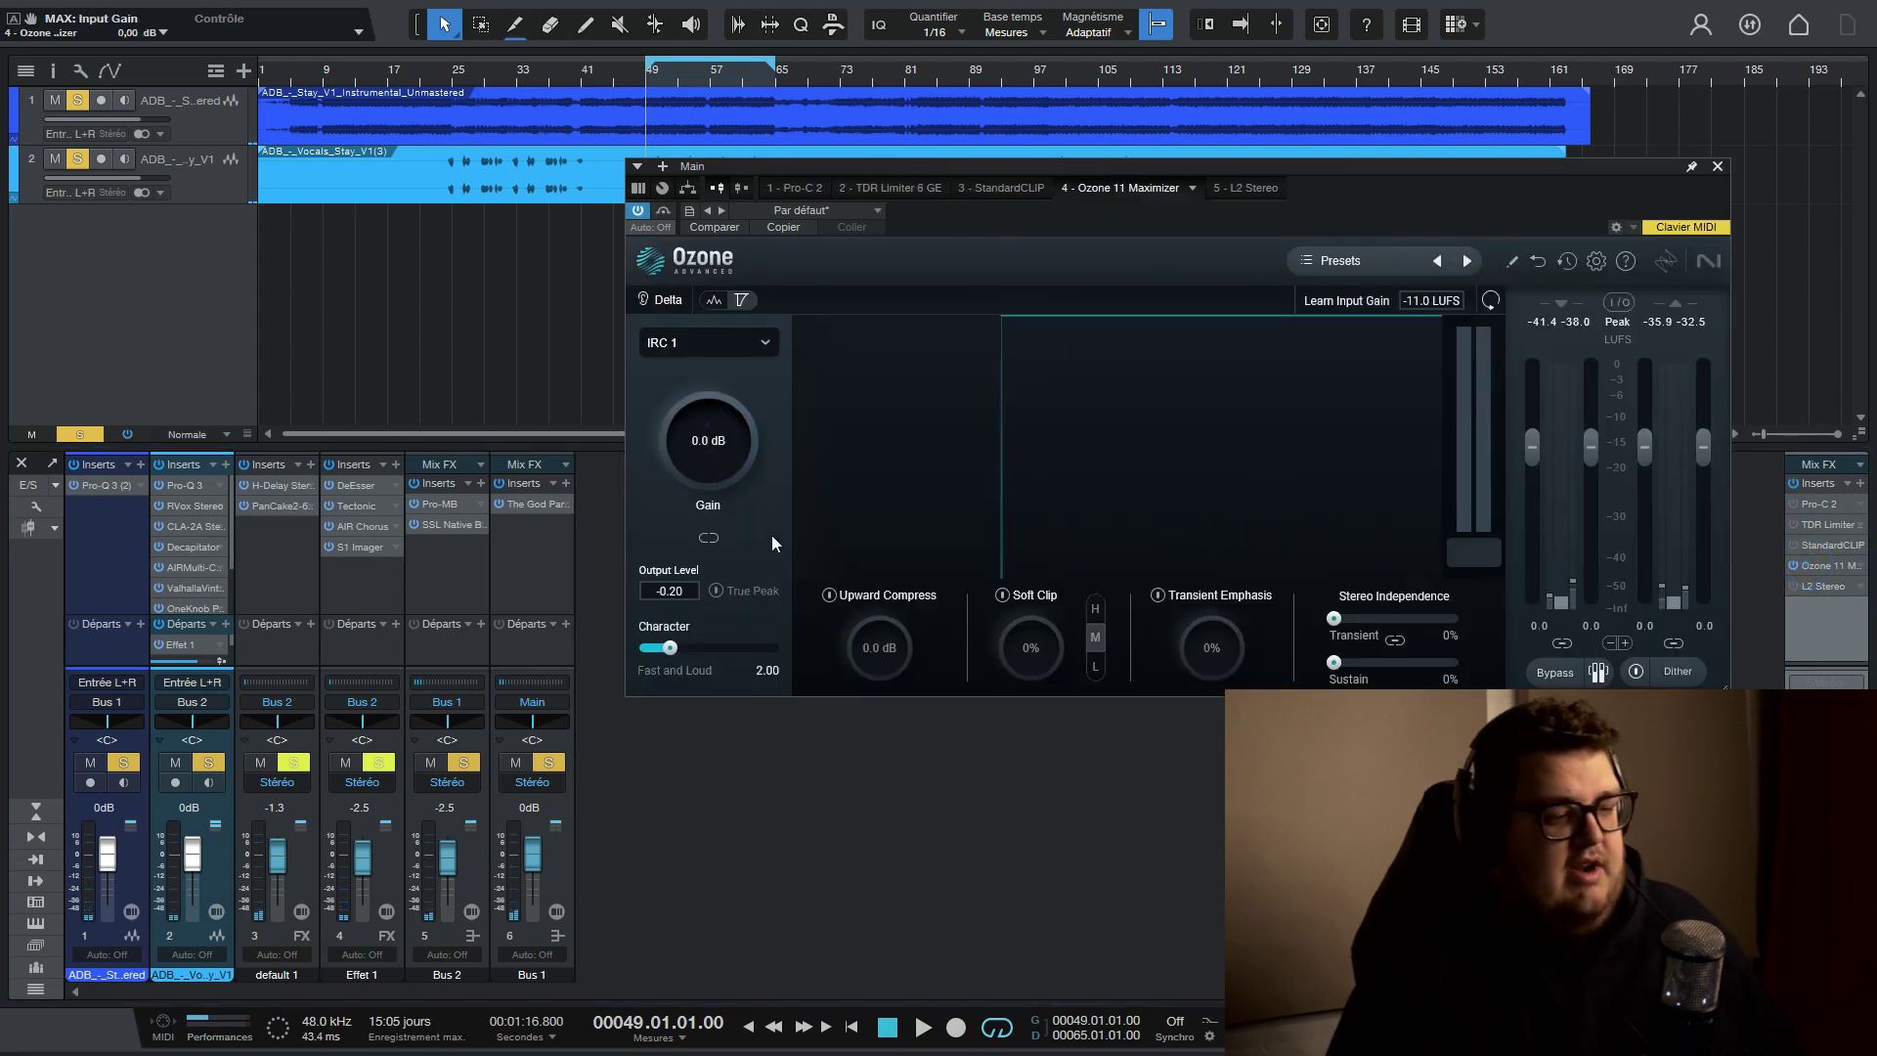
key(space)
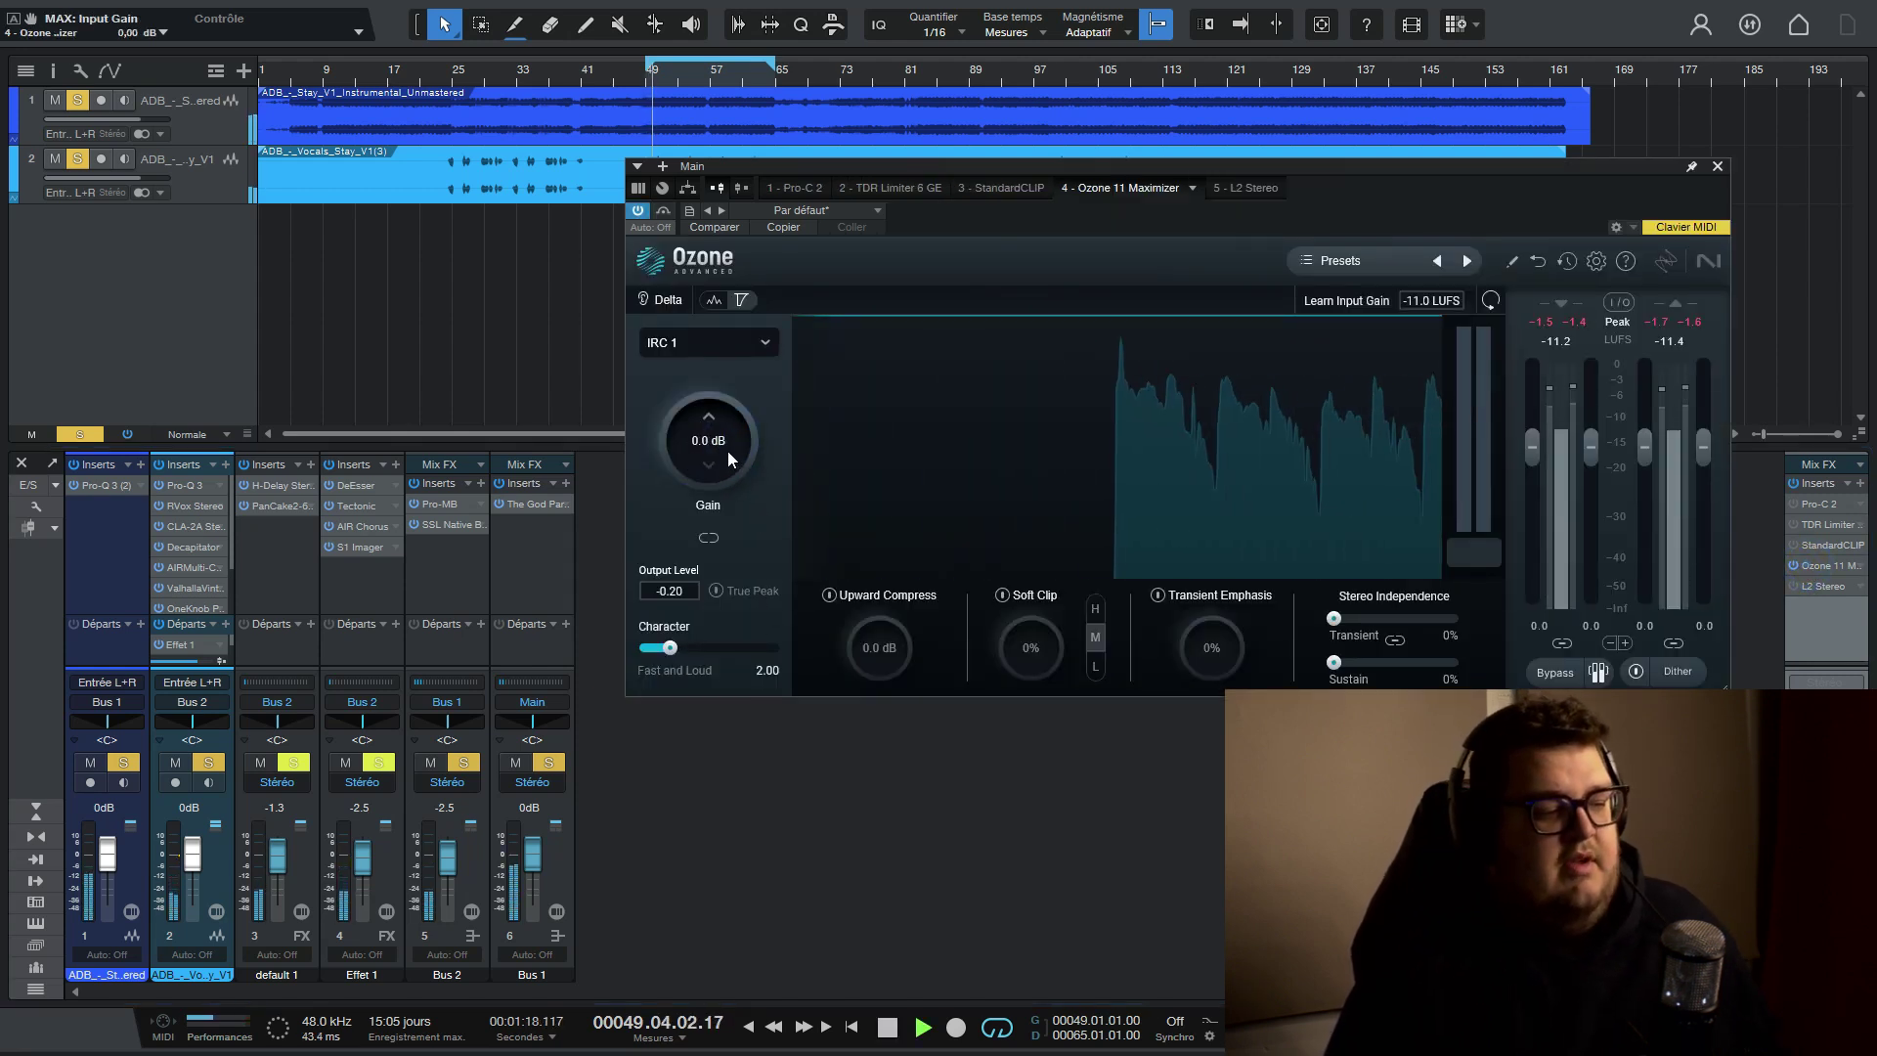
drag(728, 450, 736, 342)
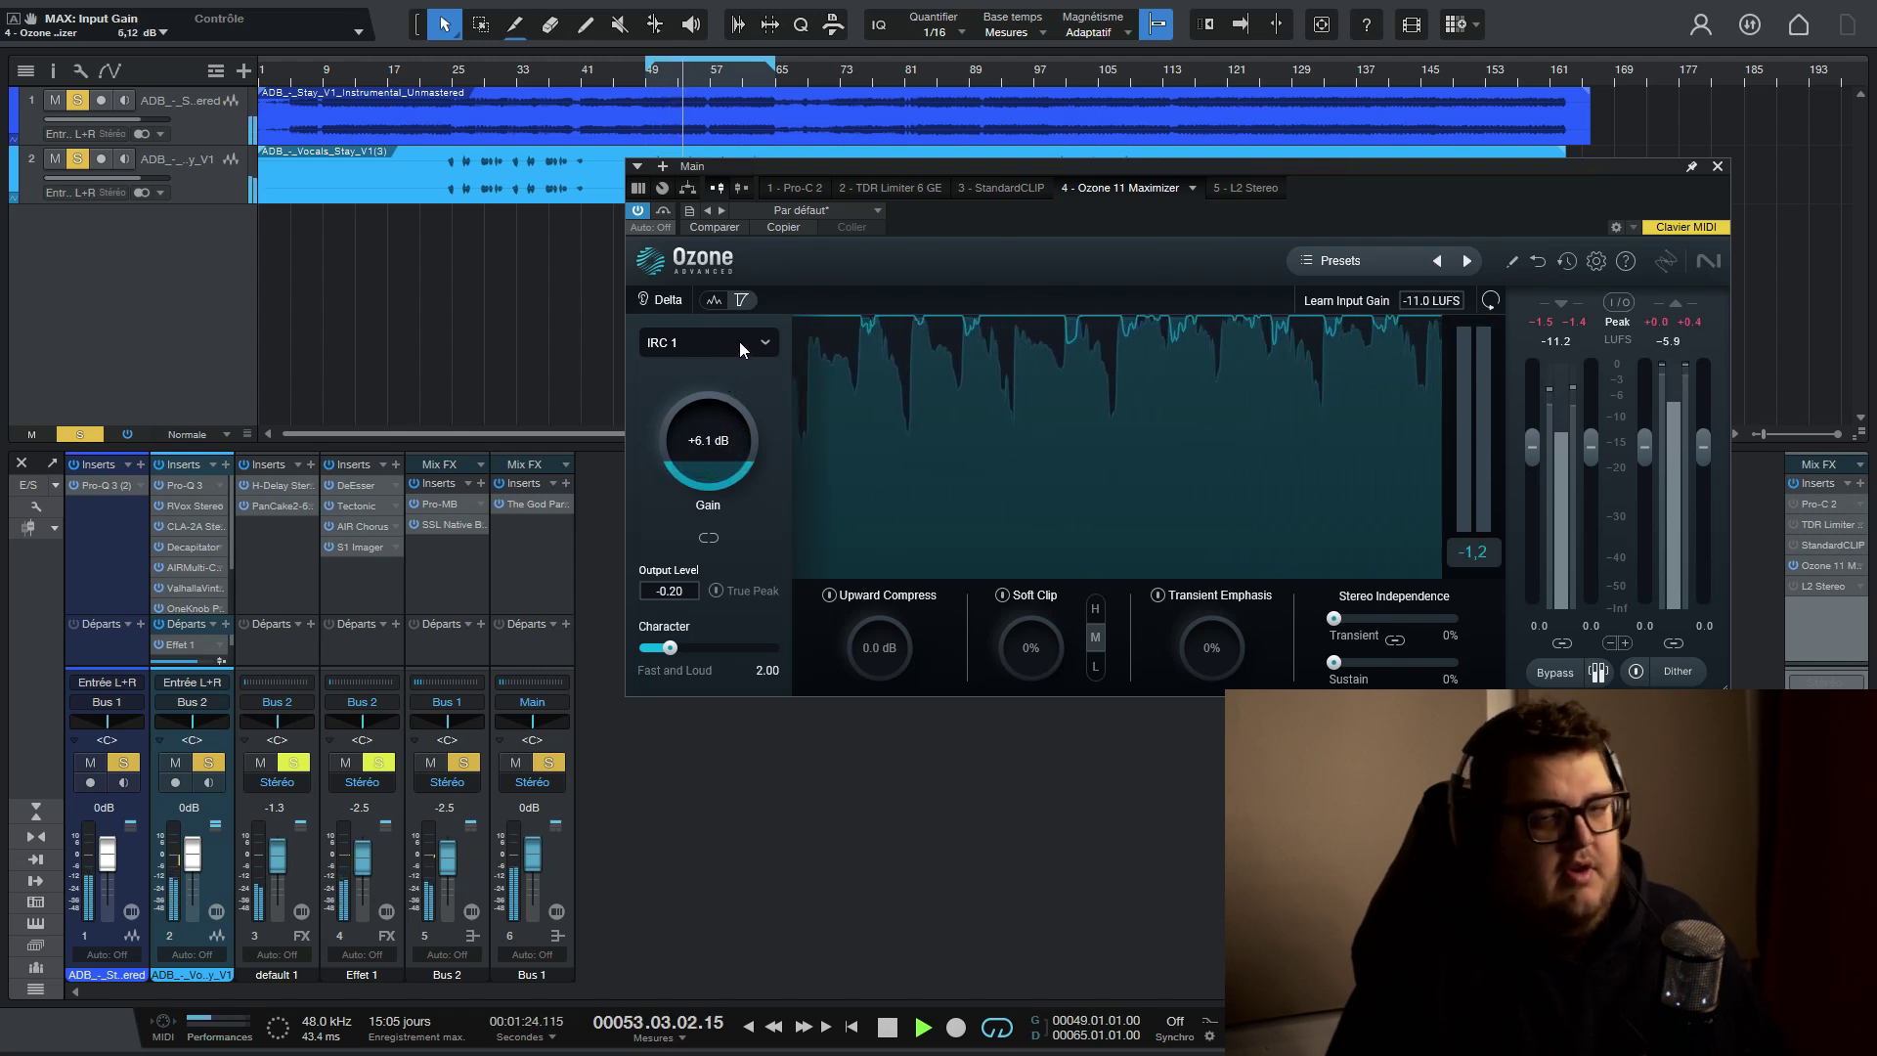
key(space)
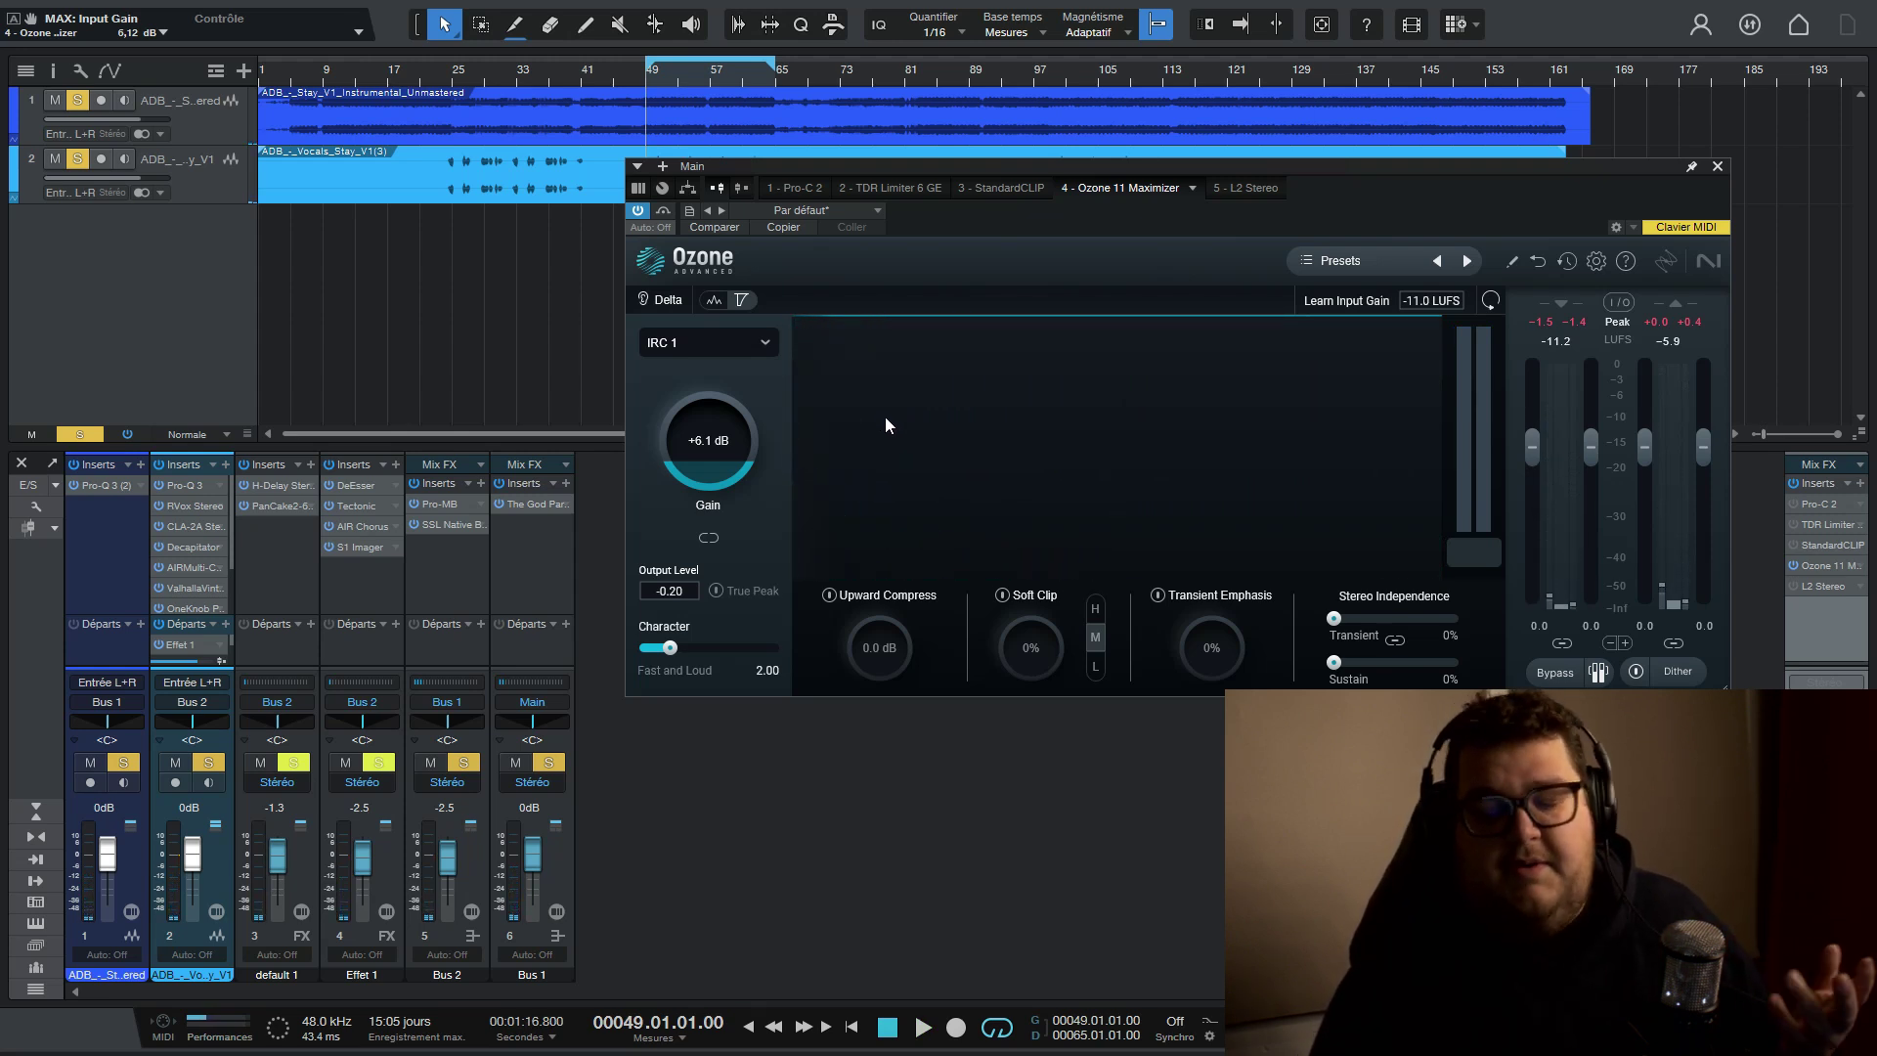
click(1717, 166)
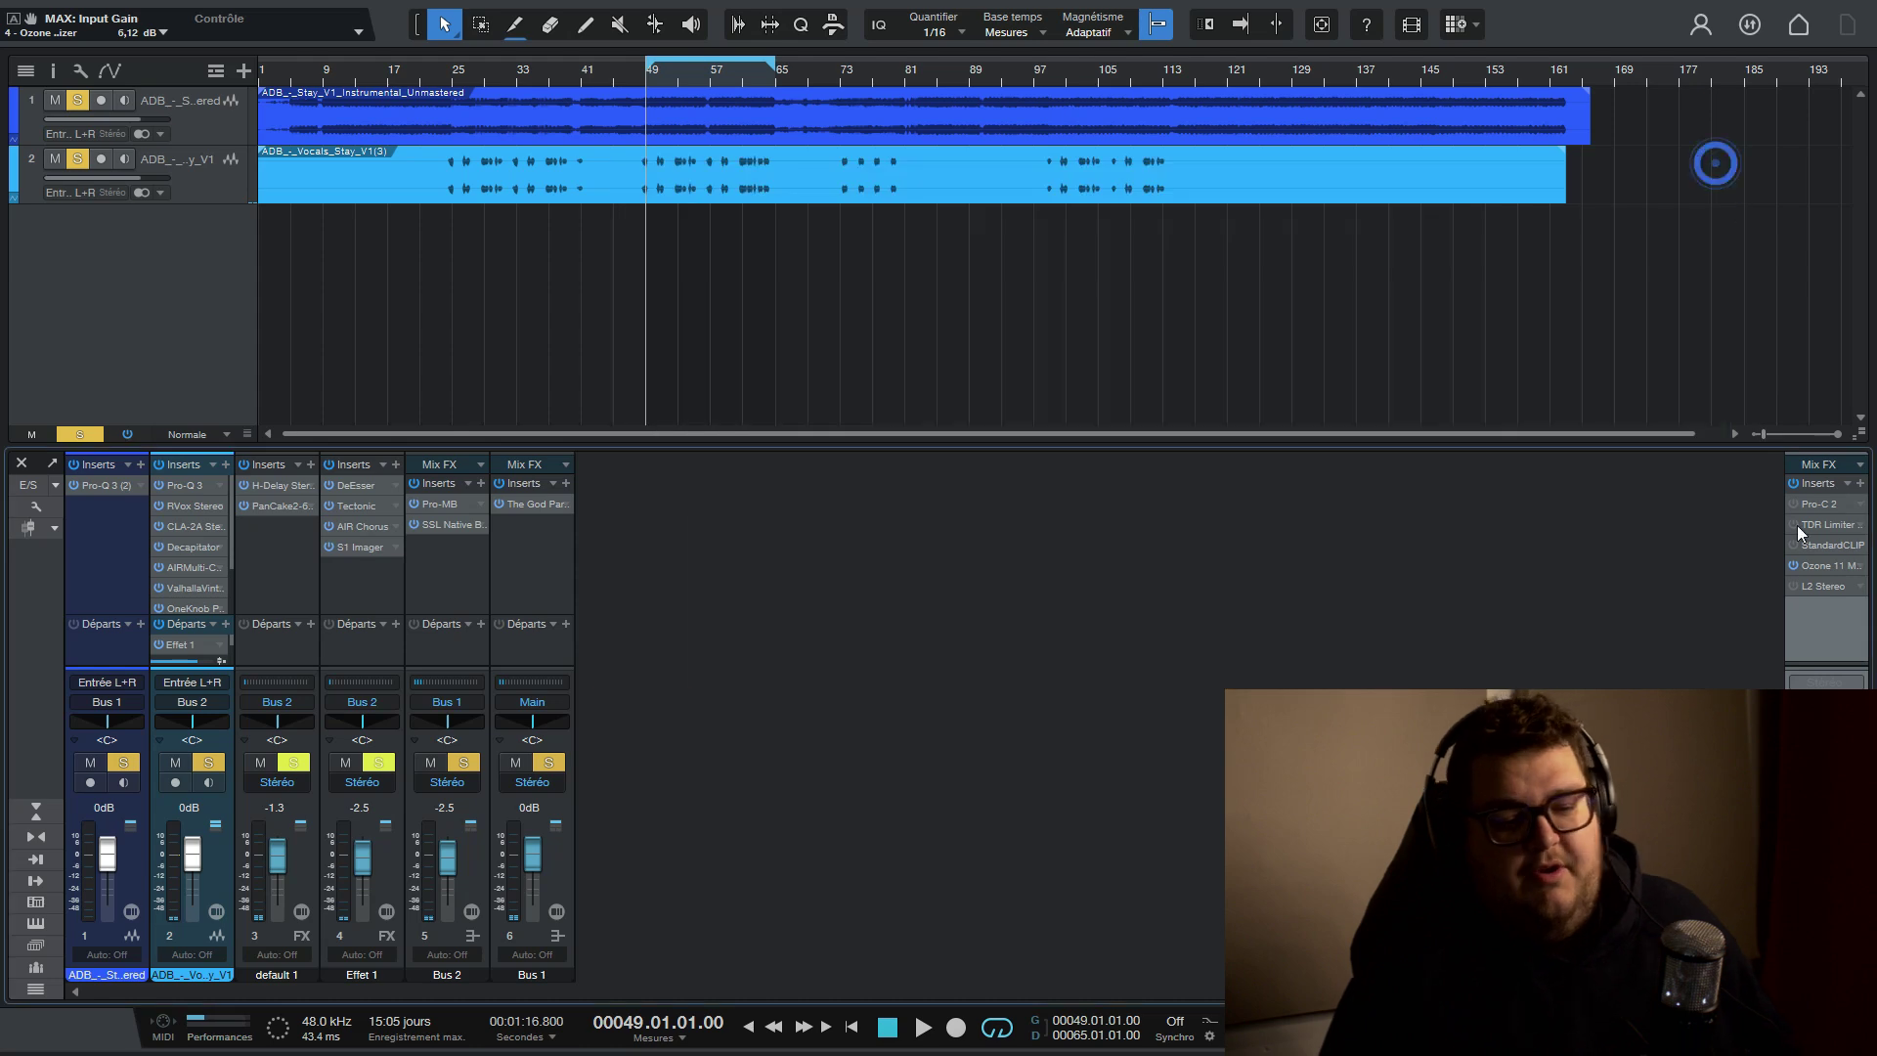
Lower the StandardCLIP input clip level to about -6.40 dB in Soft Clip Pro mode and audition the loop
double_click(1824, 544)
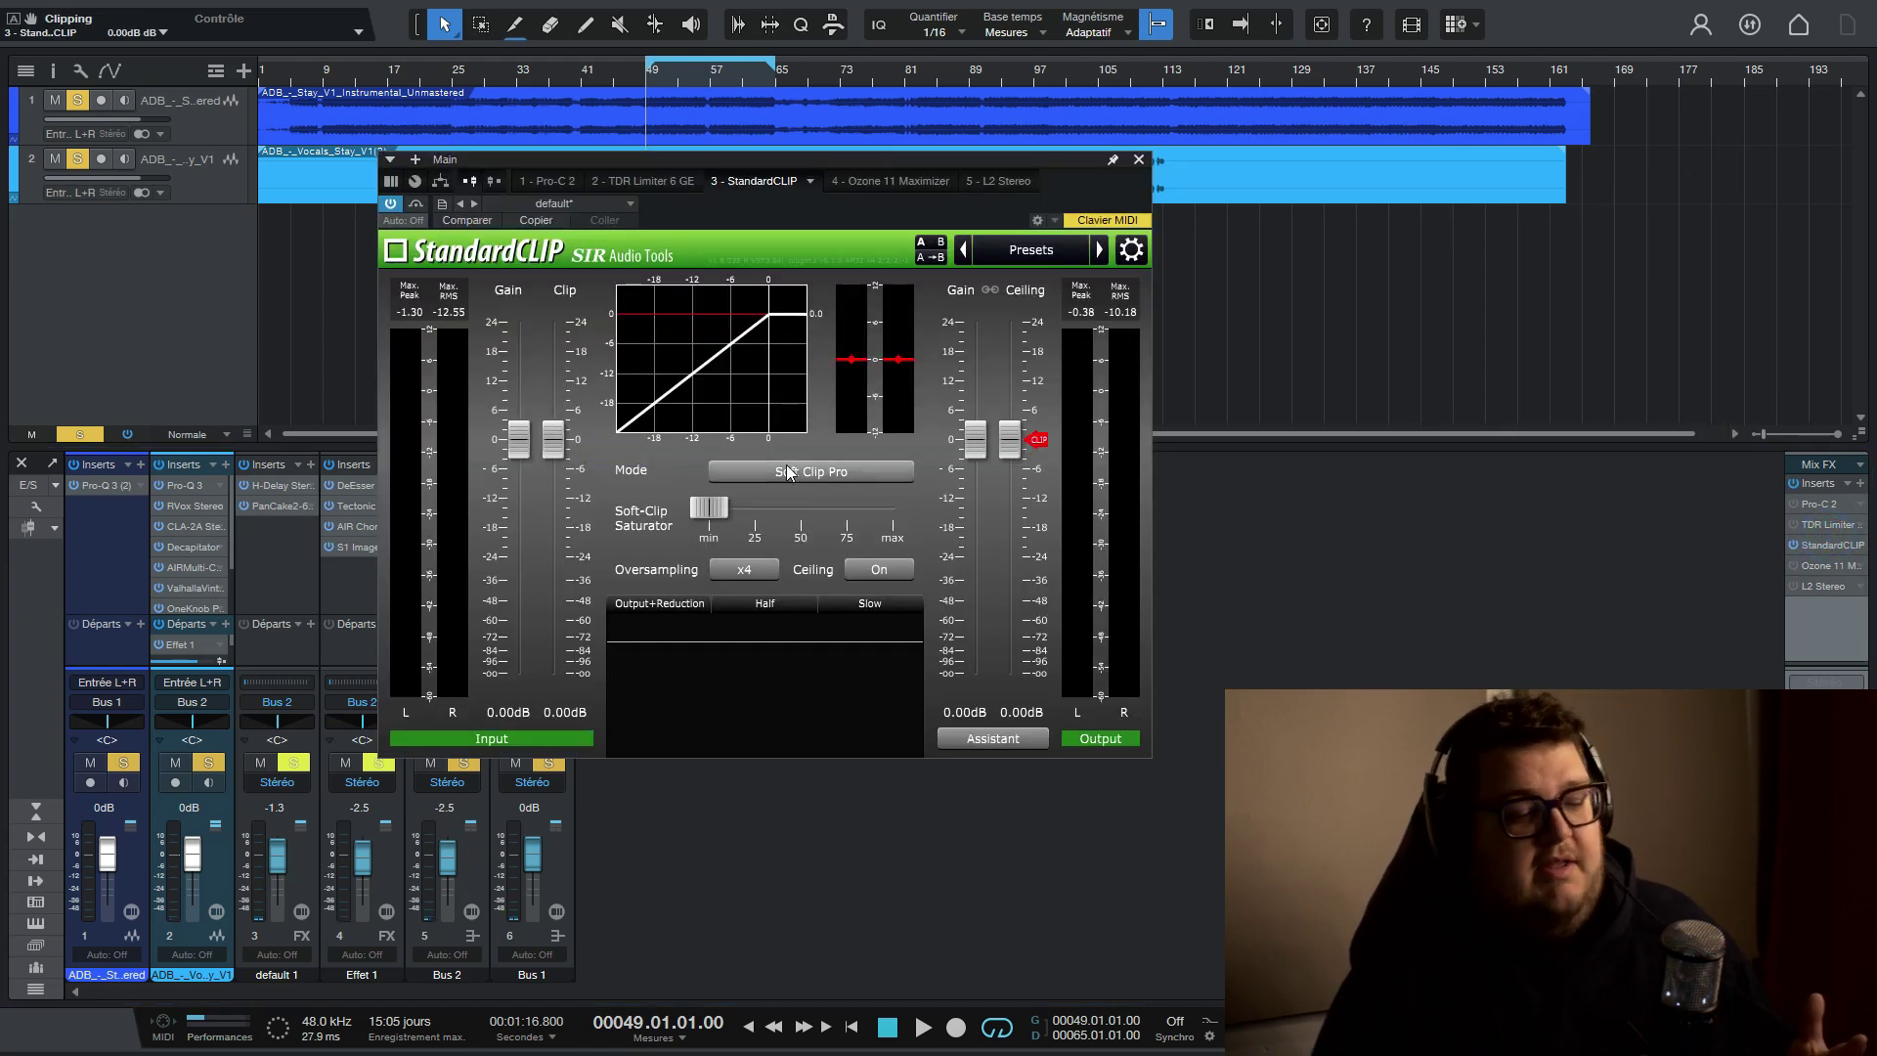
mouse_move(815, 490)
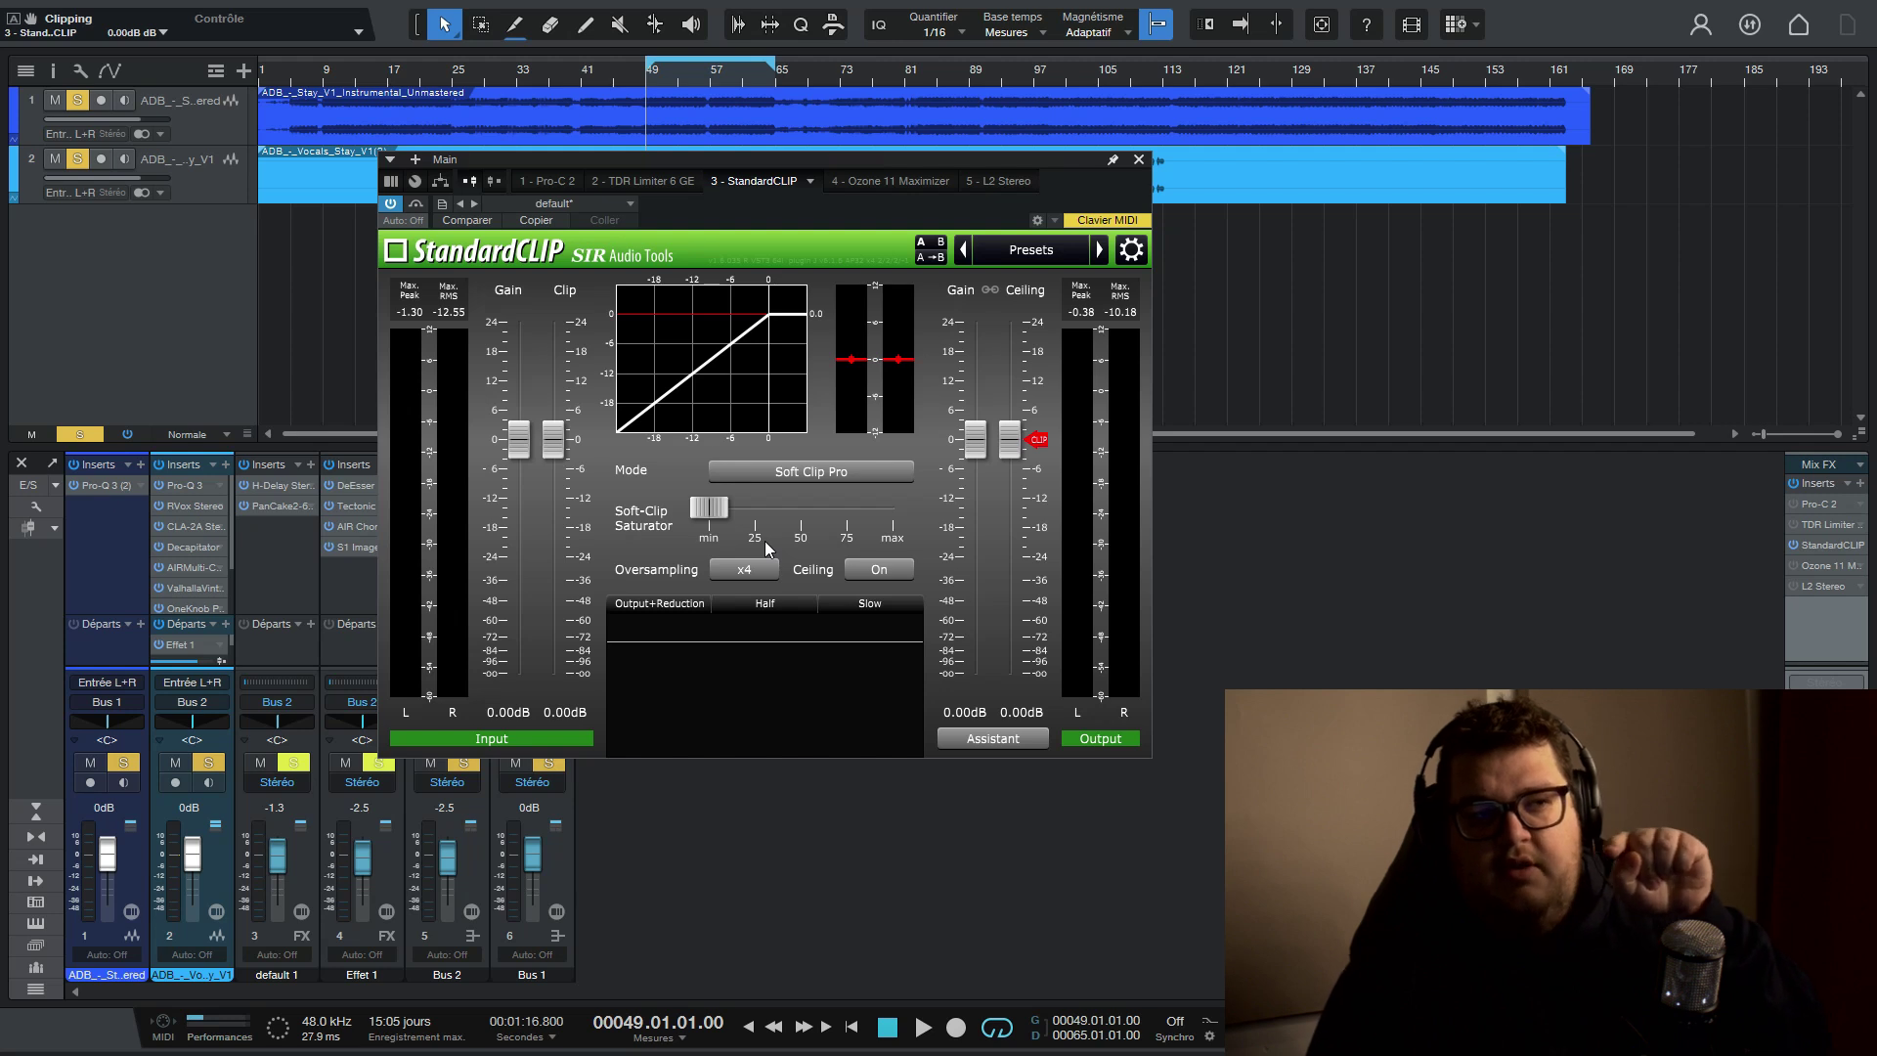
drag(552, 440, 555, 479)
key(space)
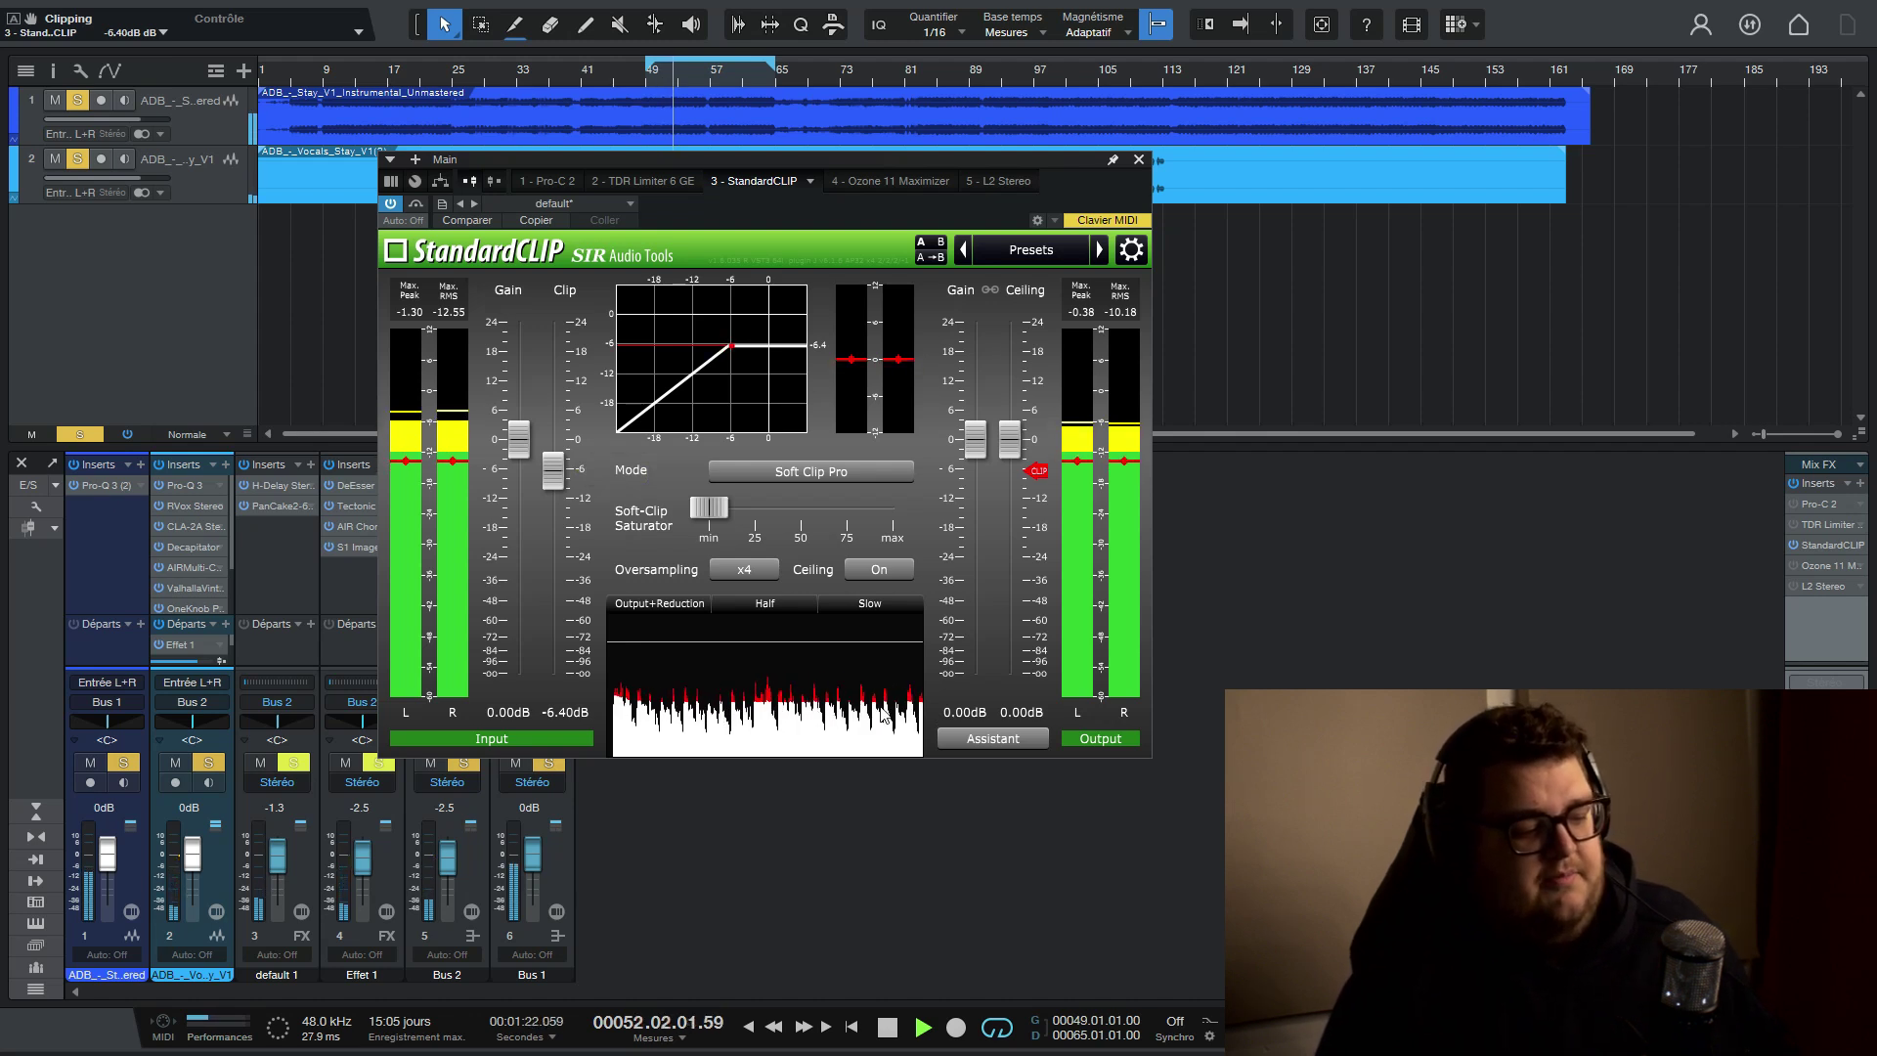
key(space)
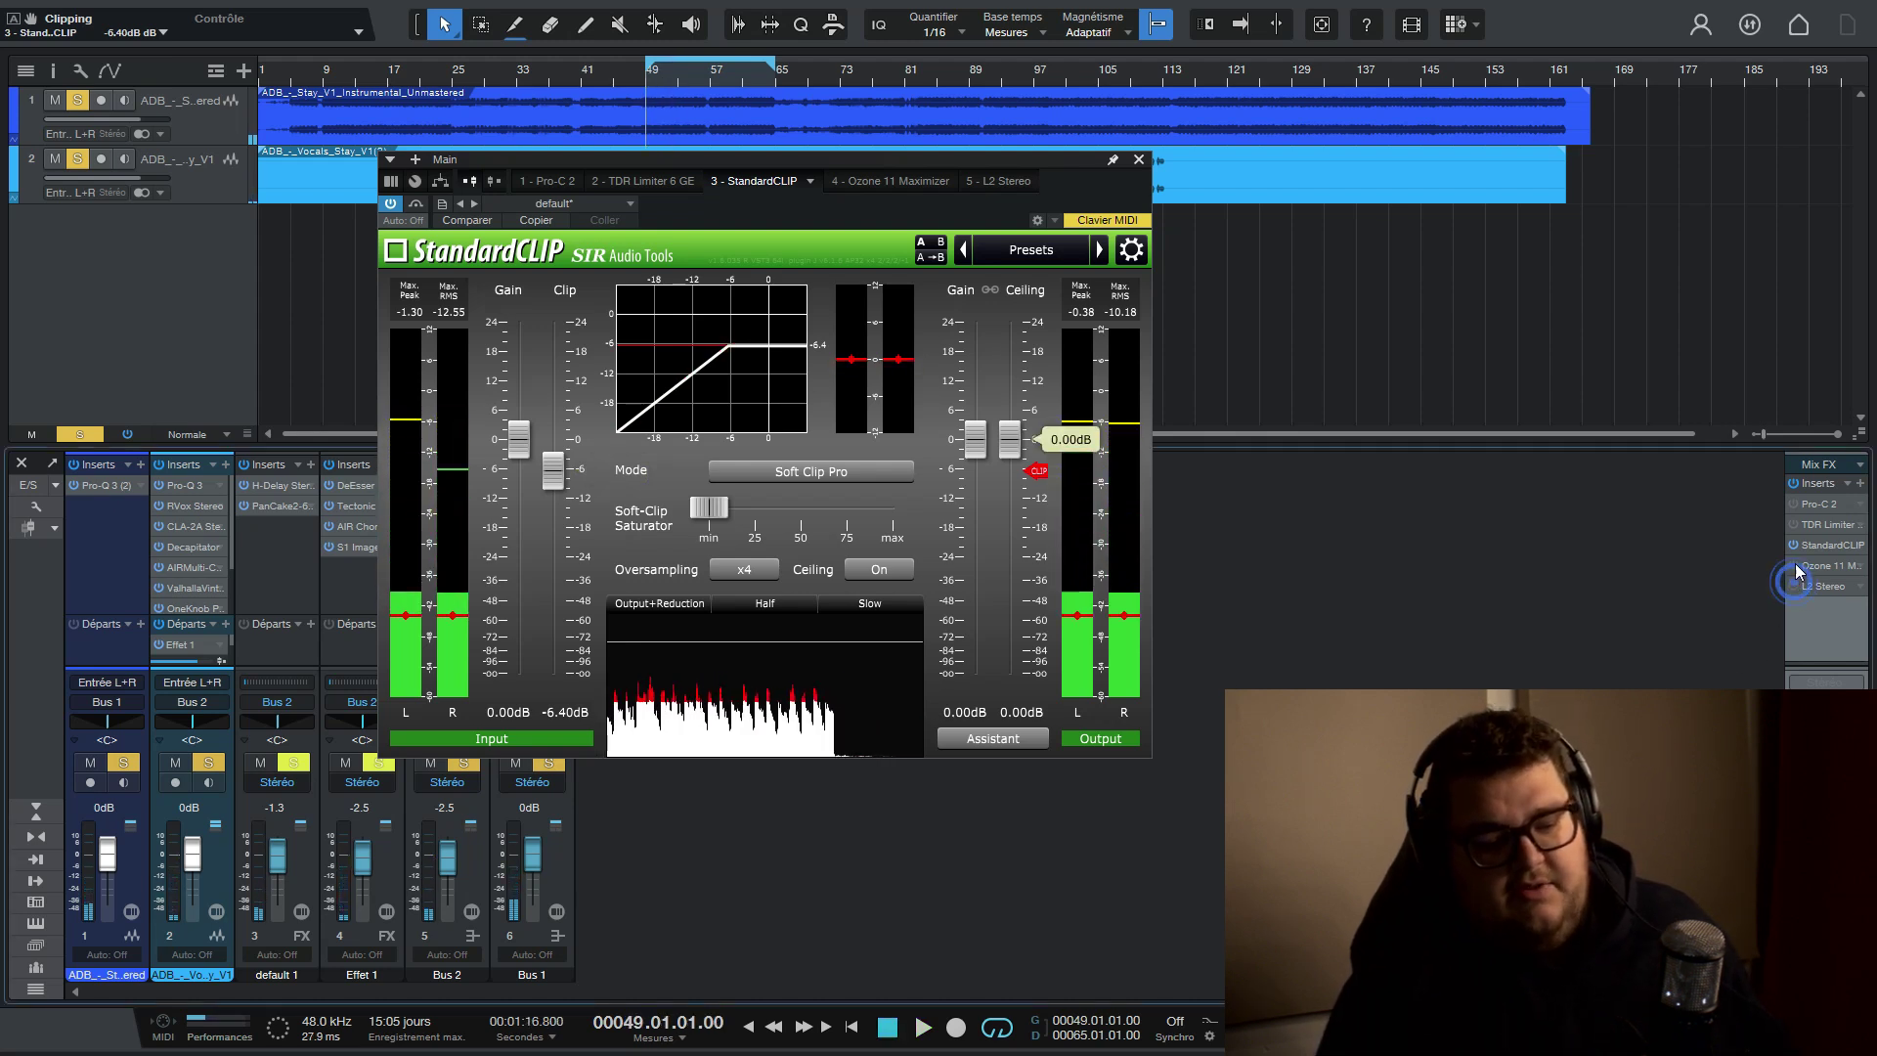
Enable Ozone 11 Maximizer together with StandardCLIP, reset its gain to 0 dB and start loop playback
click(1794, 565)
double_click(1811, 564)
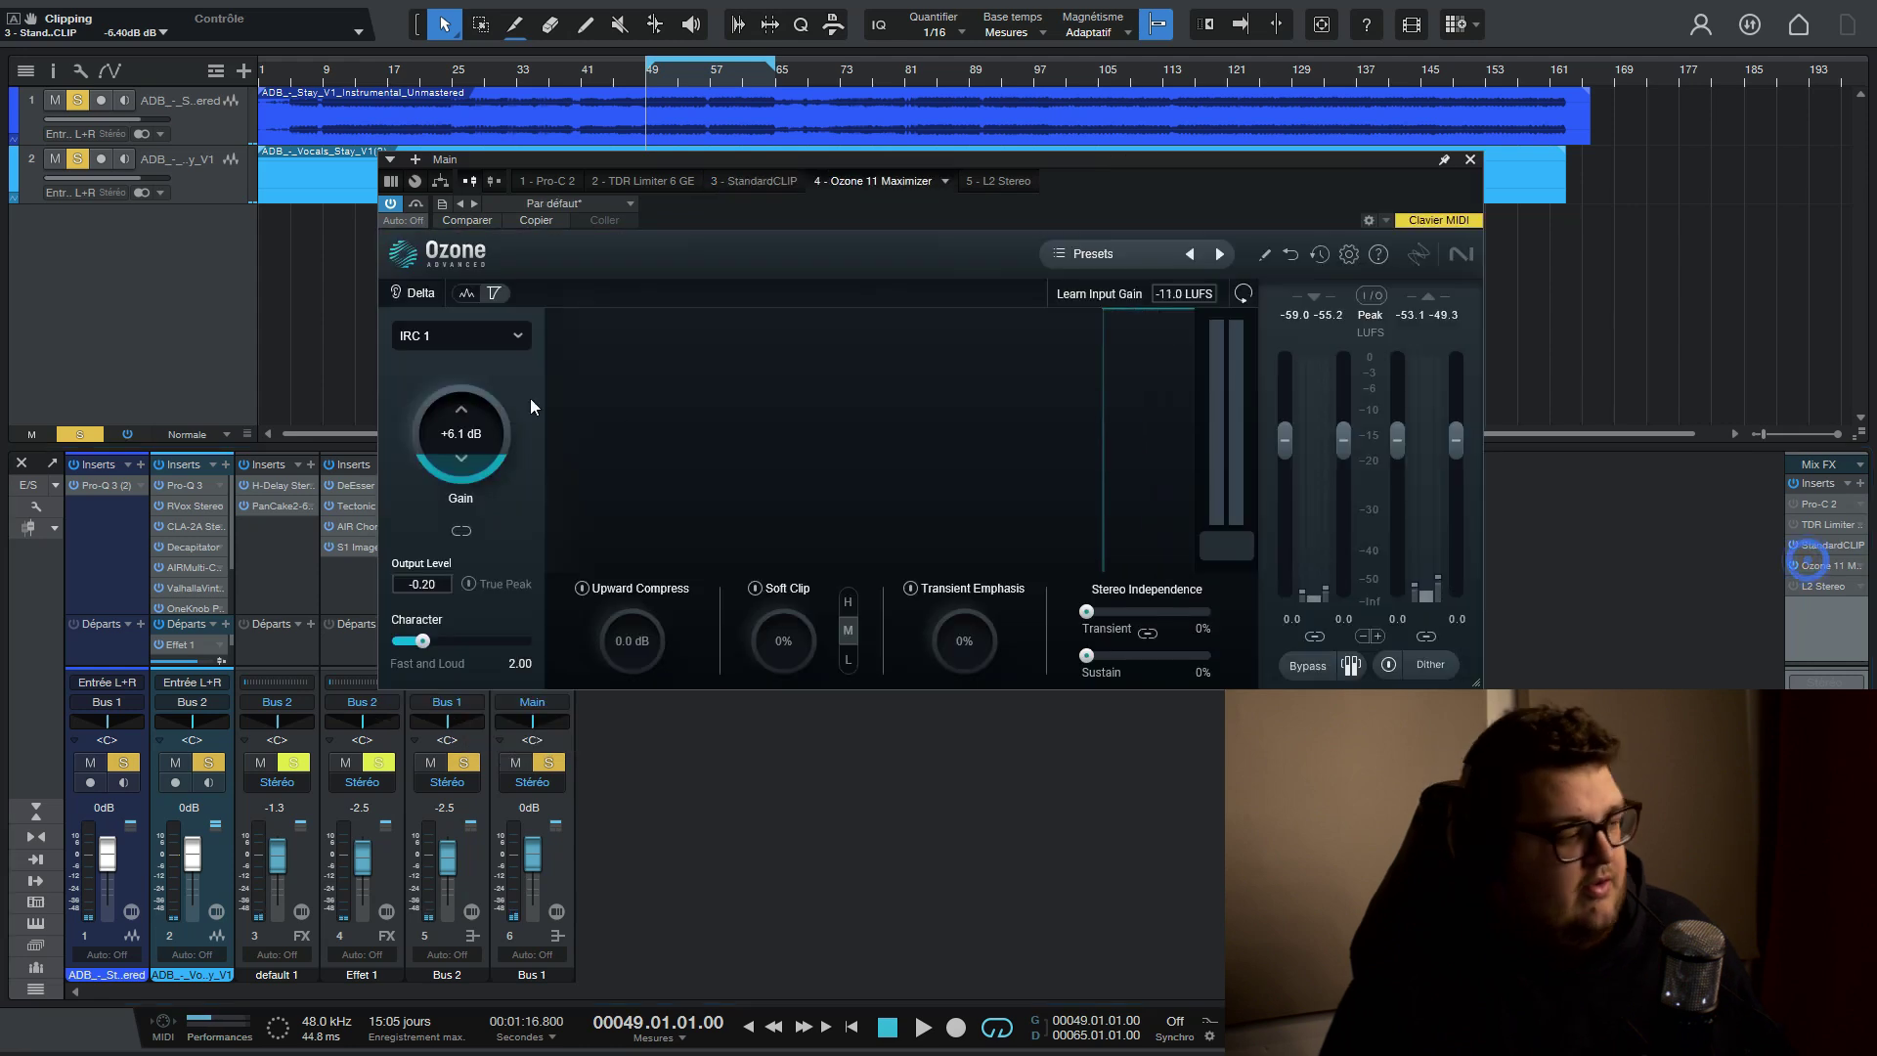
drag(1435, 158, 1298, 229)
key(space)
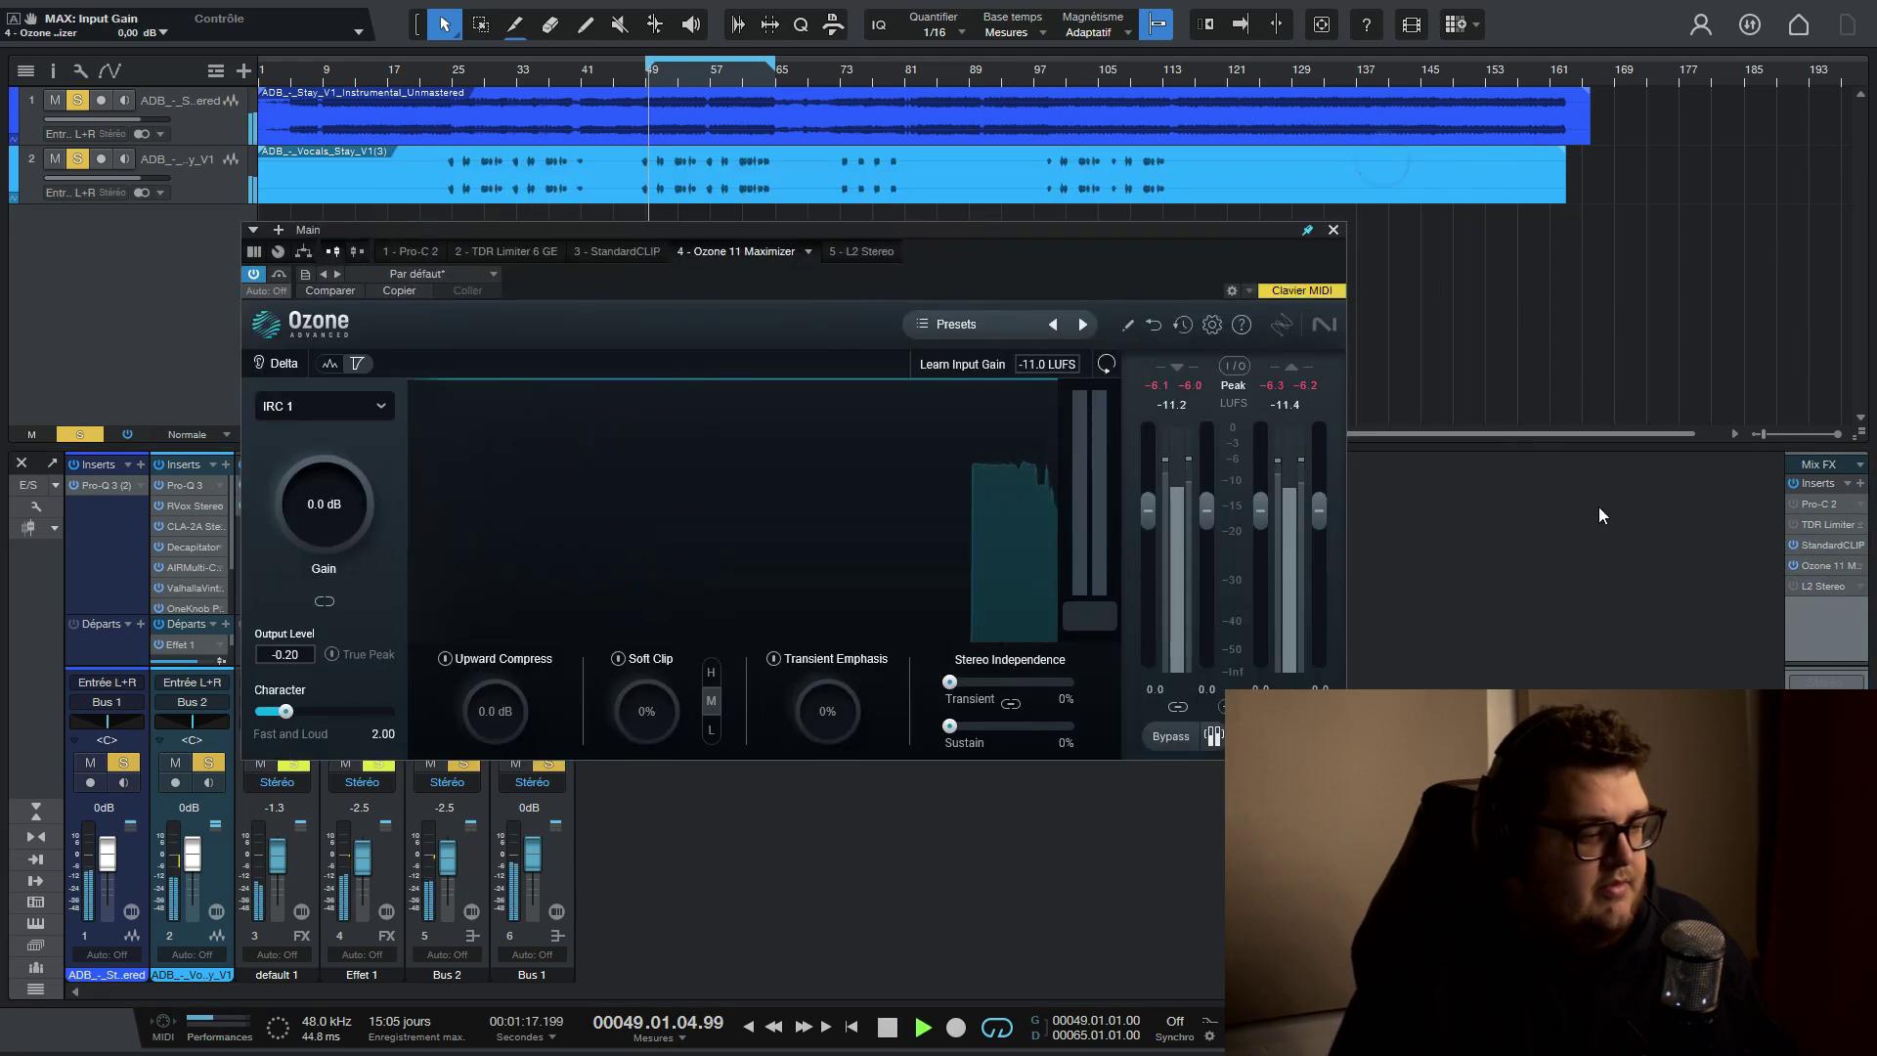
Arrange StandardCLIP and Ozone 11 Maximizer side by side and lower the clip level to about -8.80 dB during playback
double_click(1825, 544)
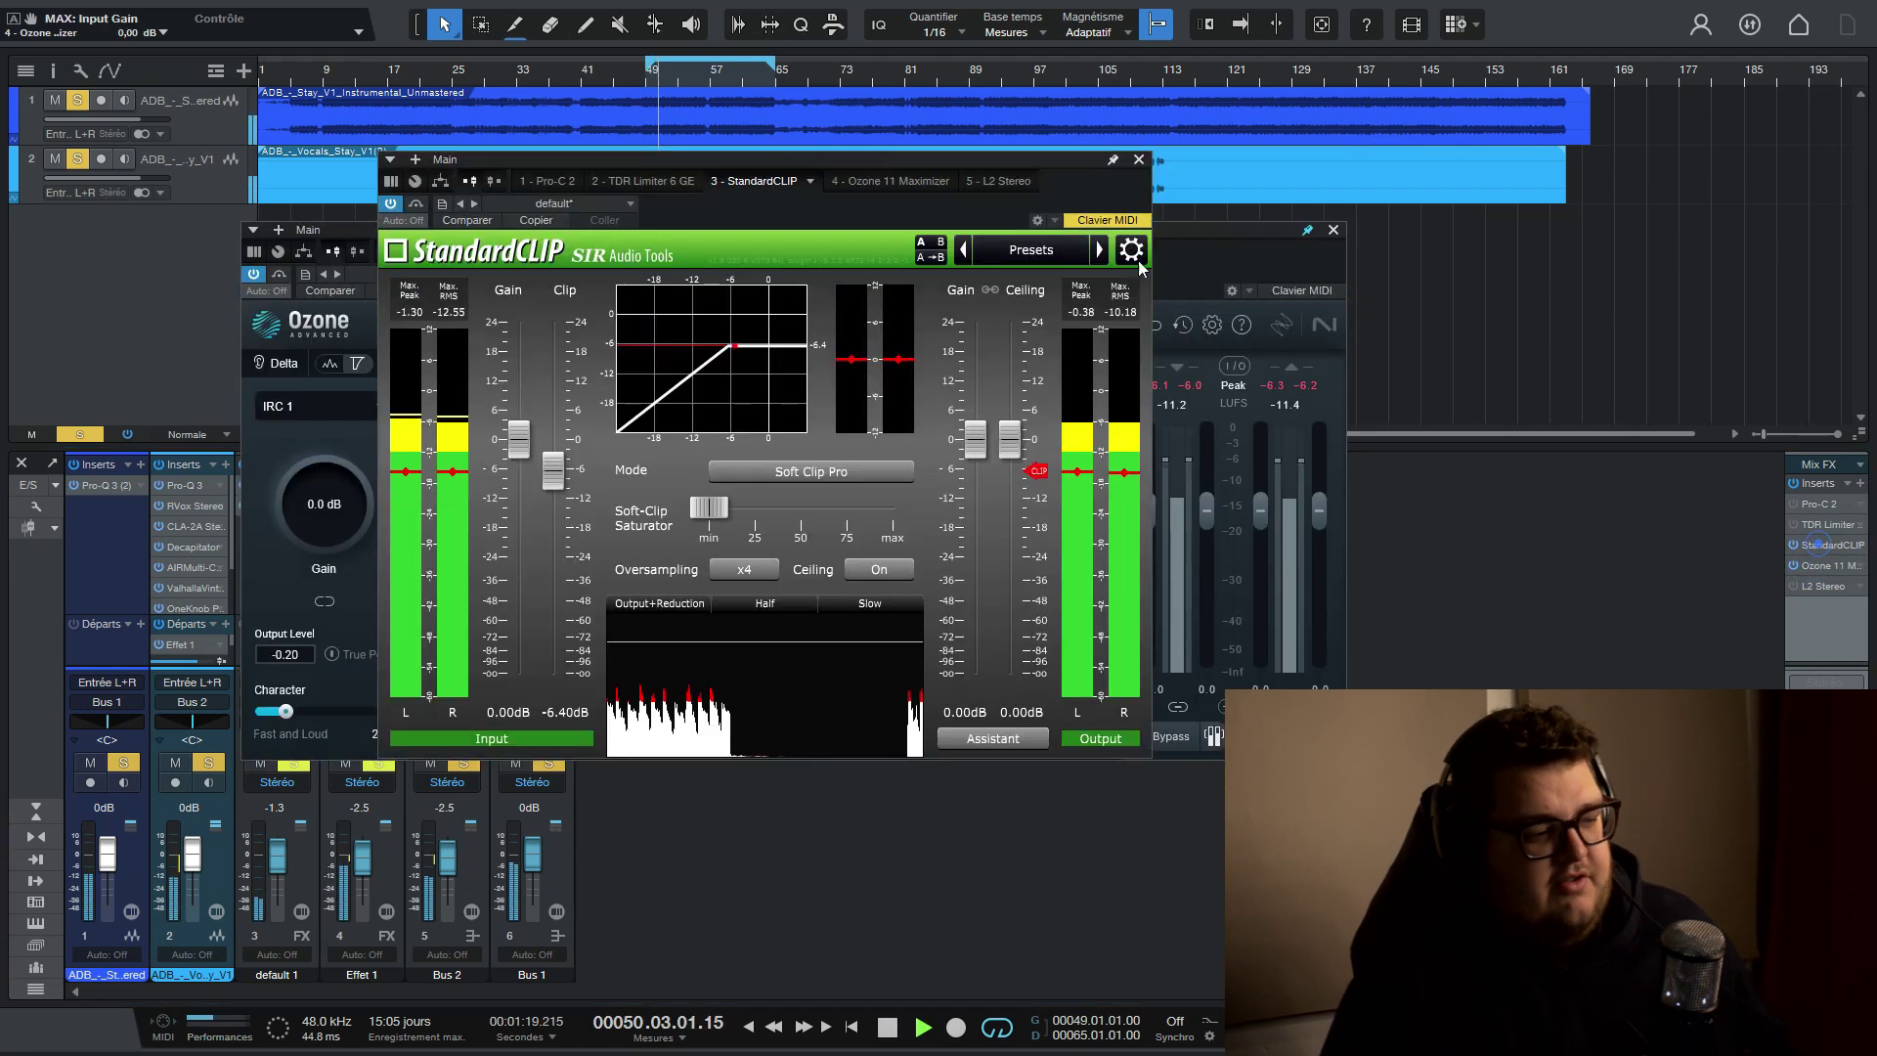
drag(942, 156, 1445, 37)
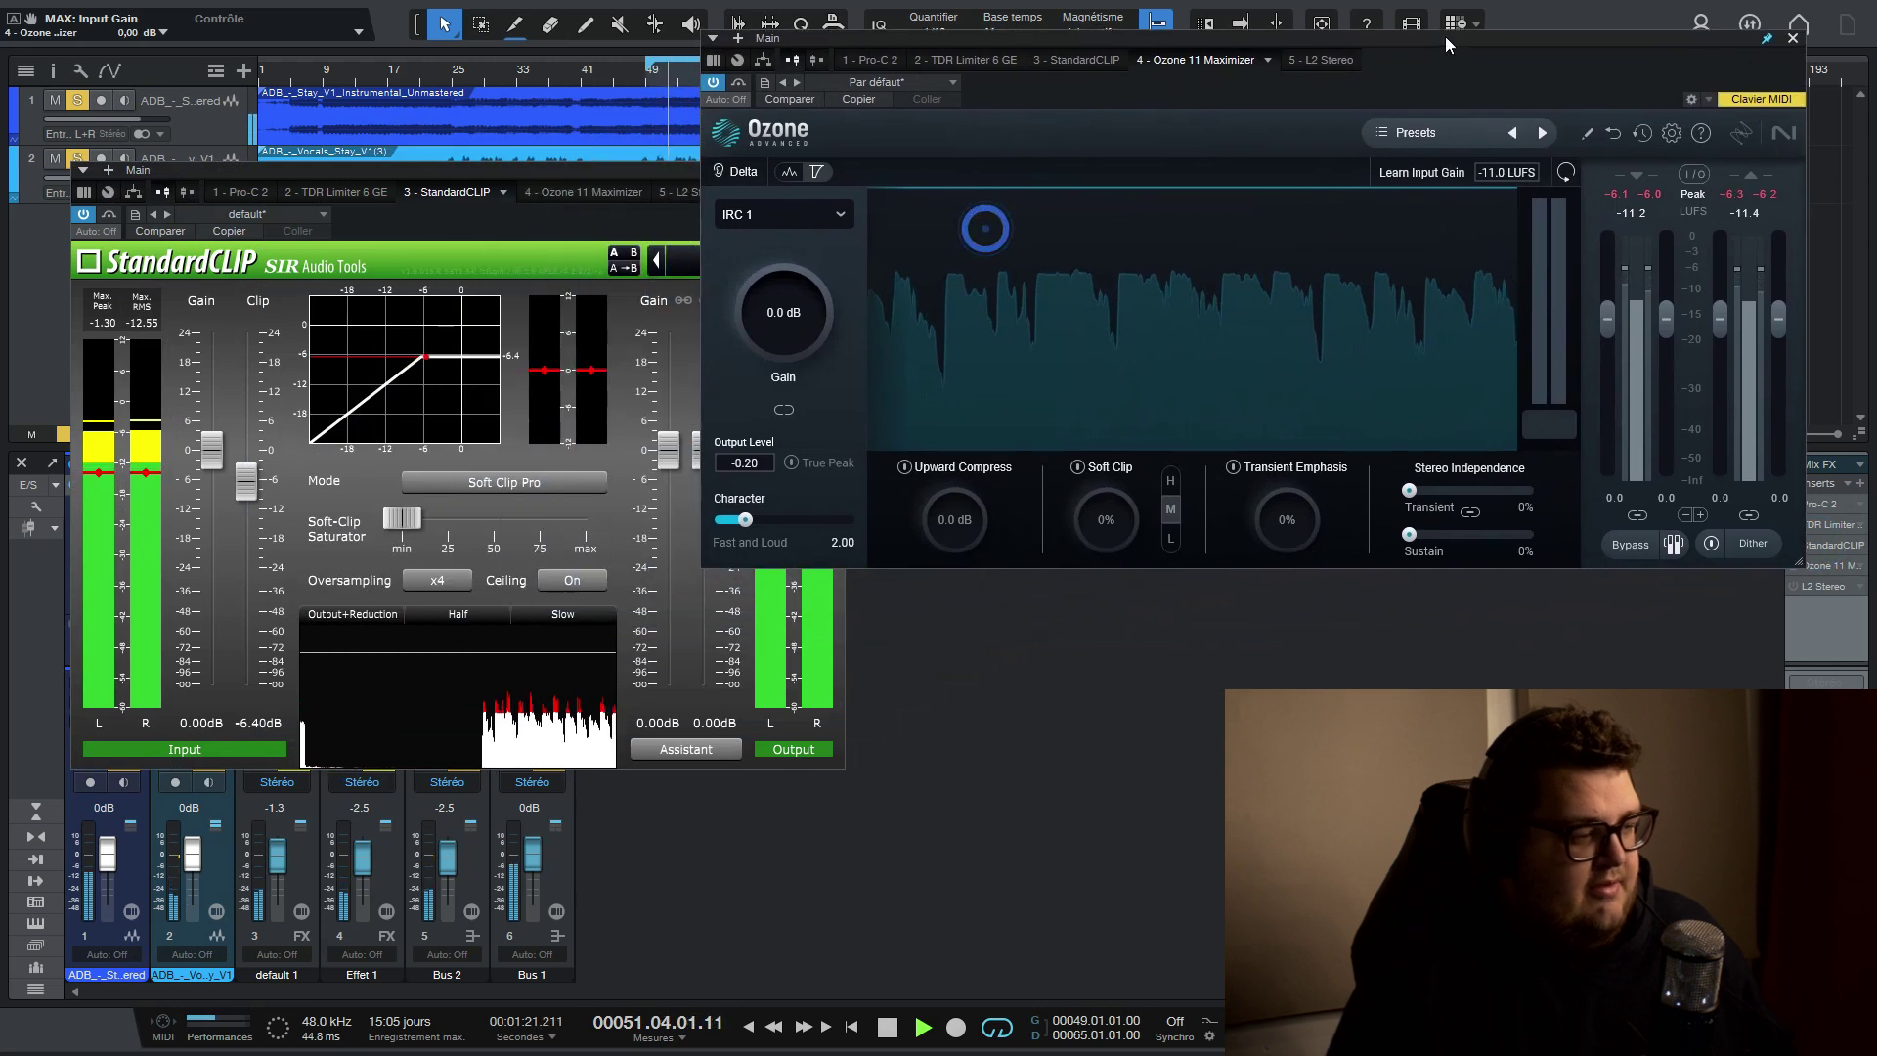
mouse_move(242, 484)
mouse_down()
mouse_move(235, 516)
mouse_move(238, 498)
mouse_up()
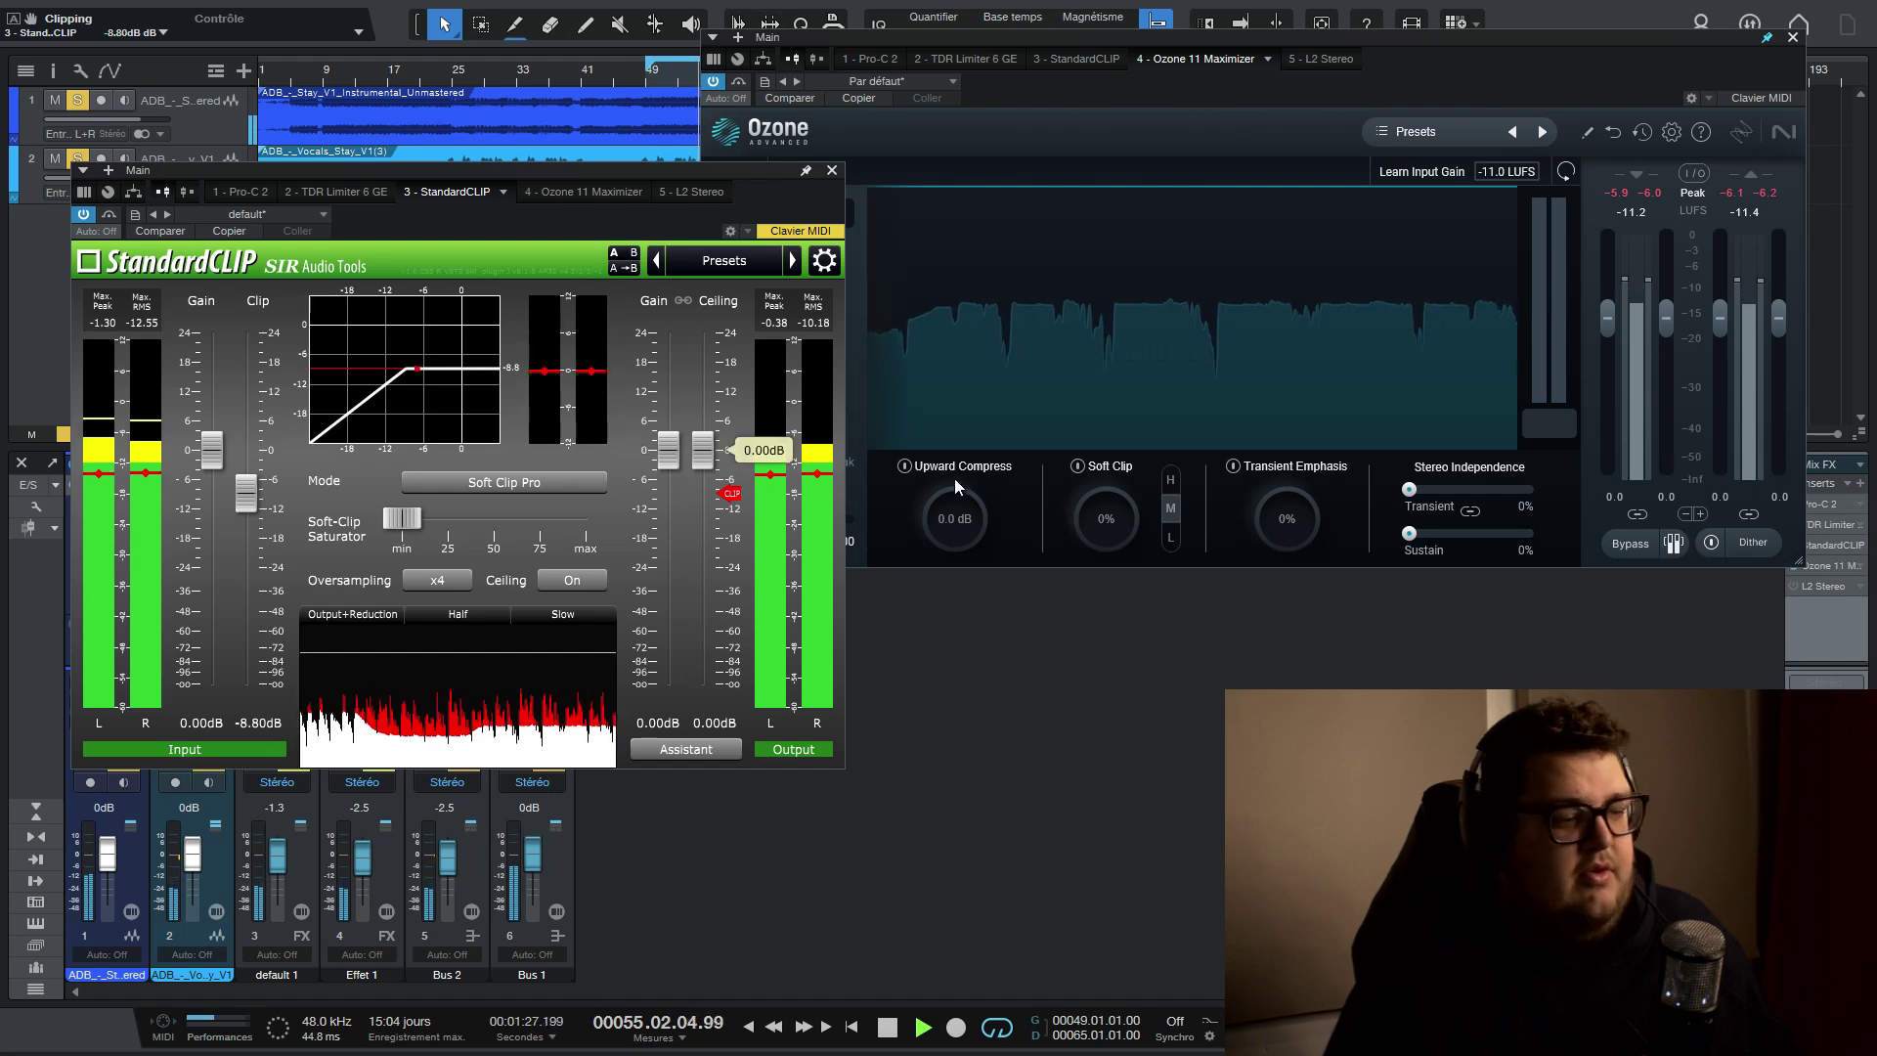
key(space)
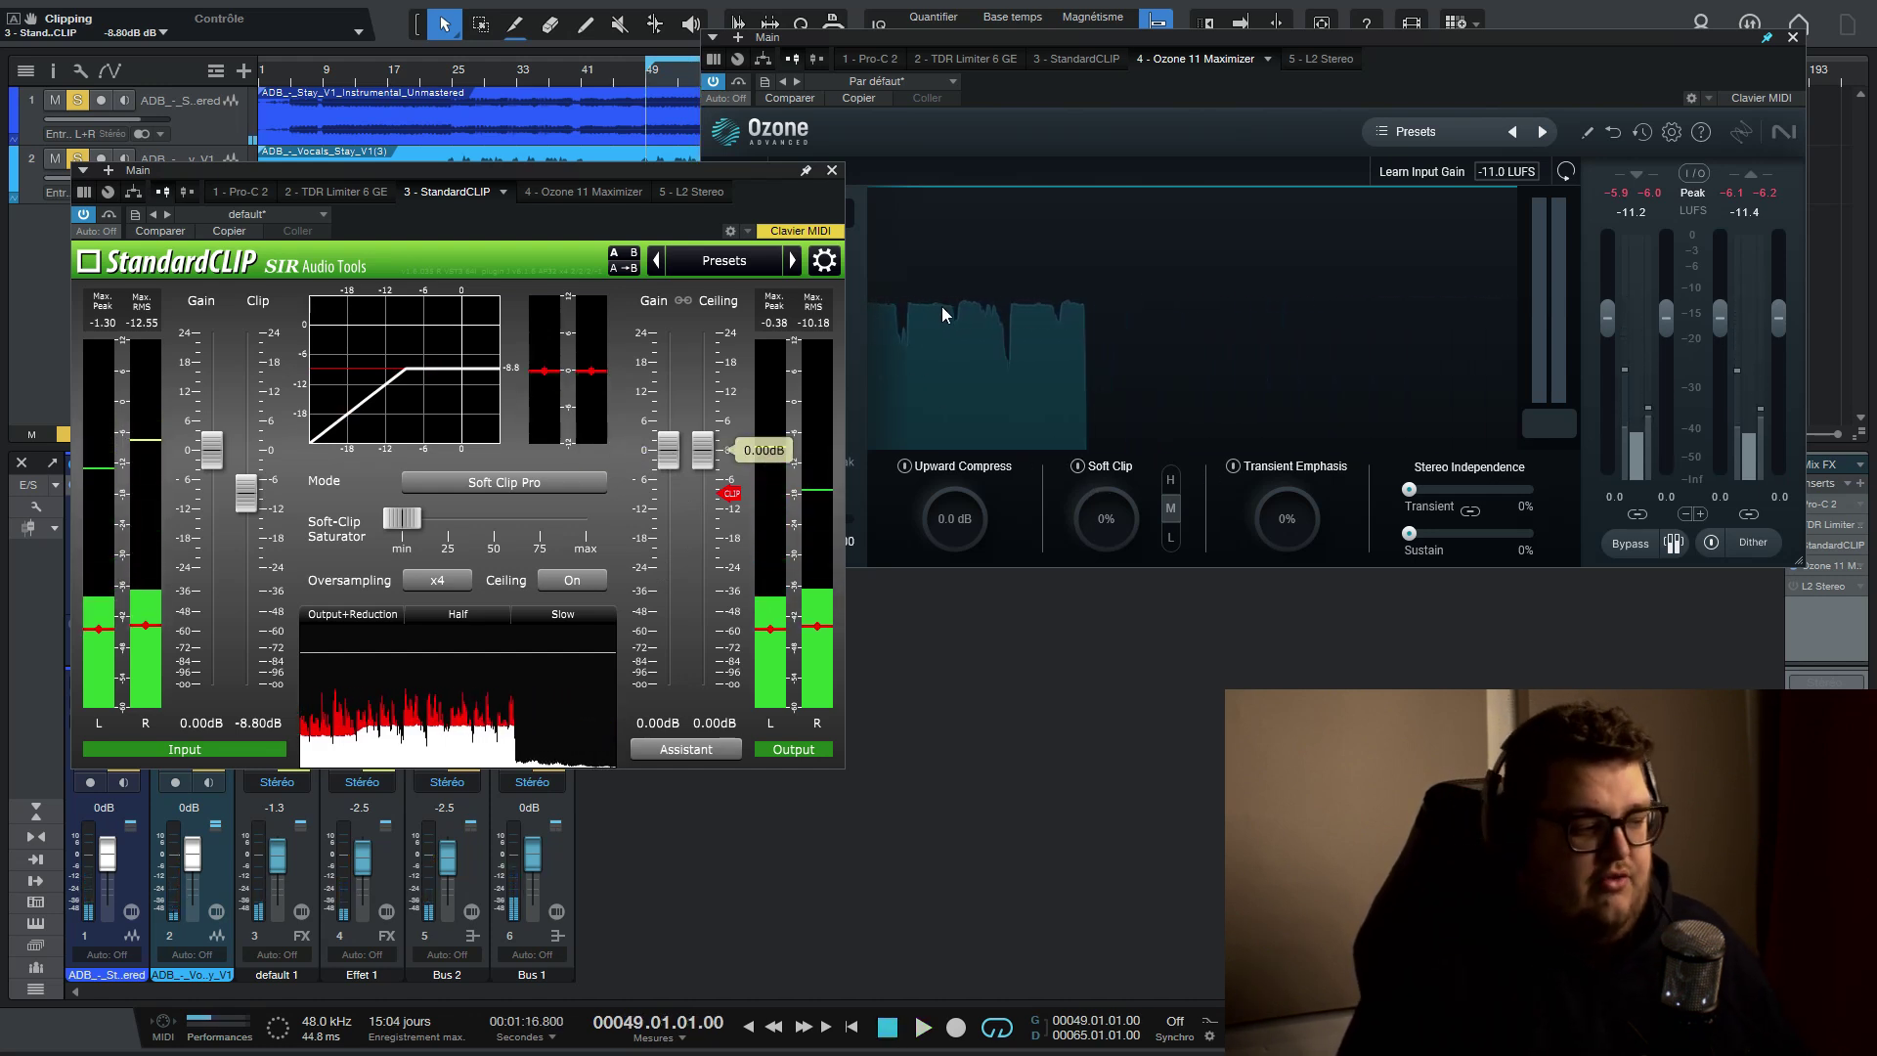
Switch the StandardCLIP mode to Hard Clip and play the loop
click(531, 479)
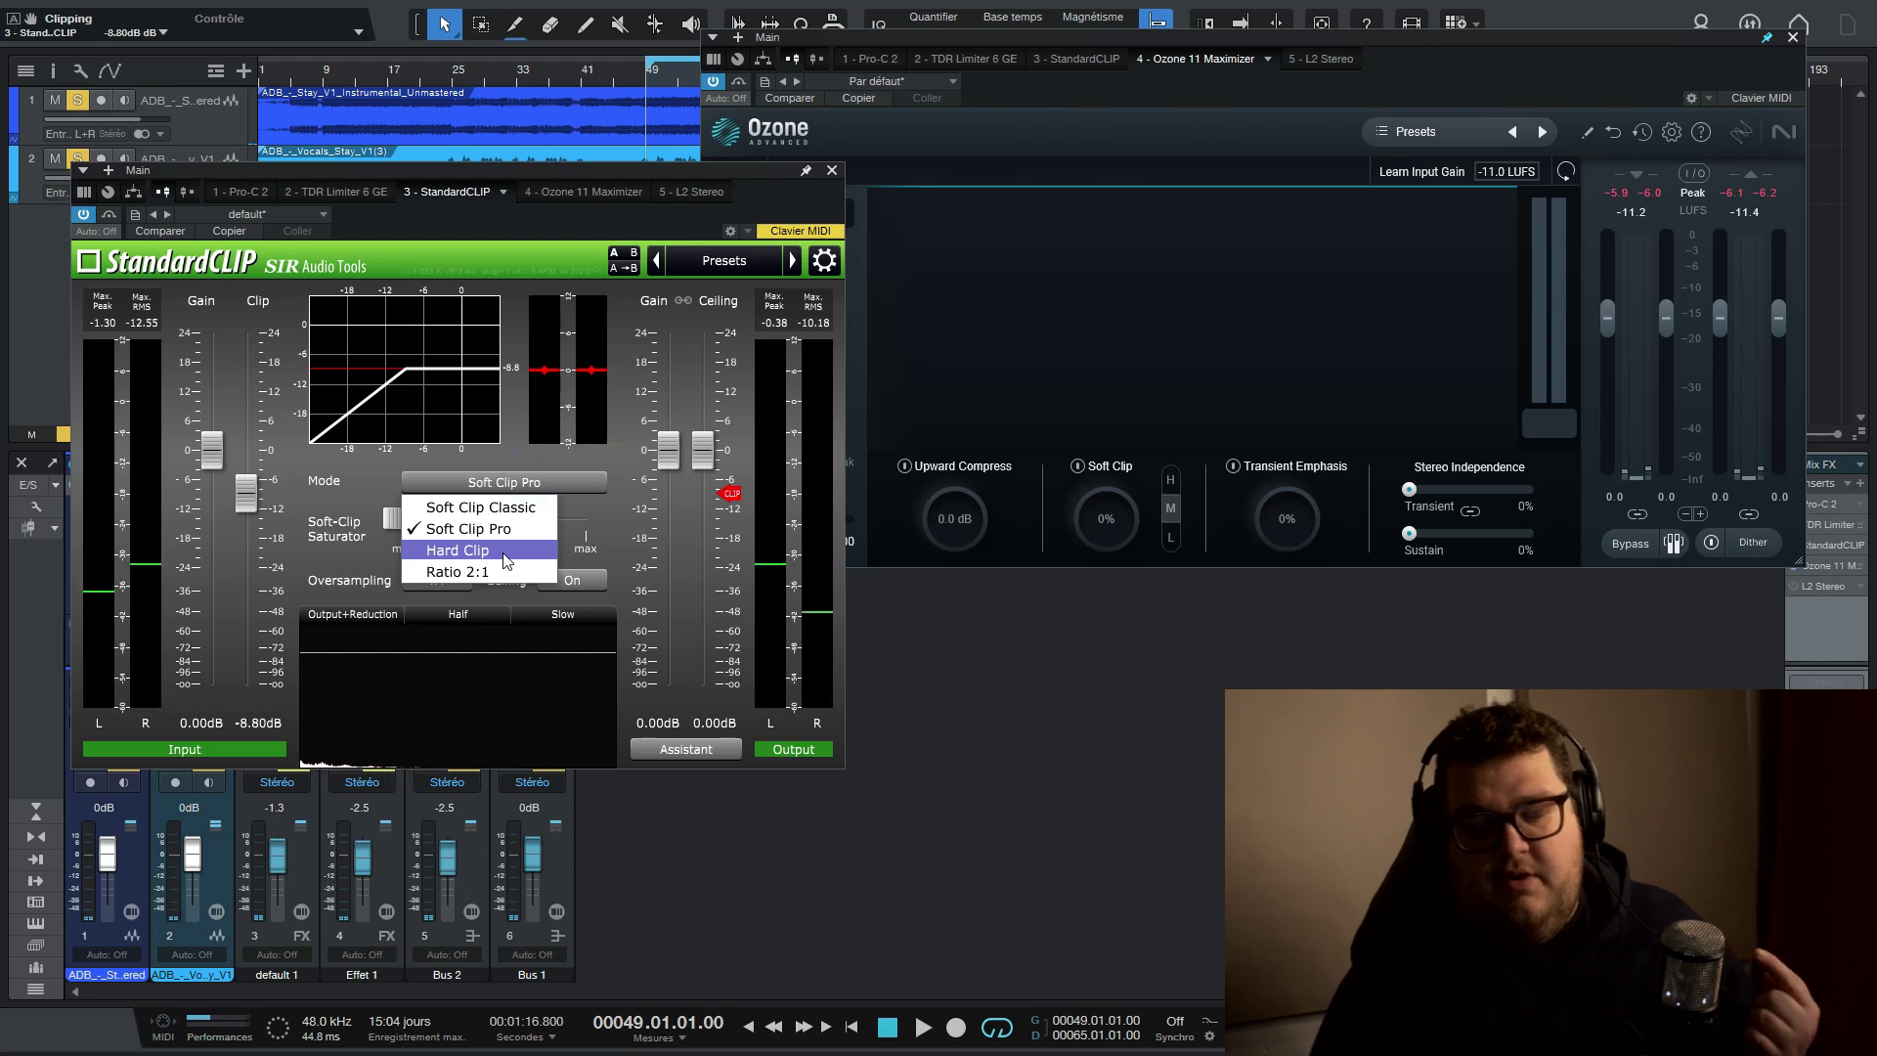
click(503, 553)
key(space)
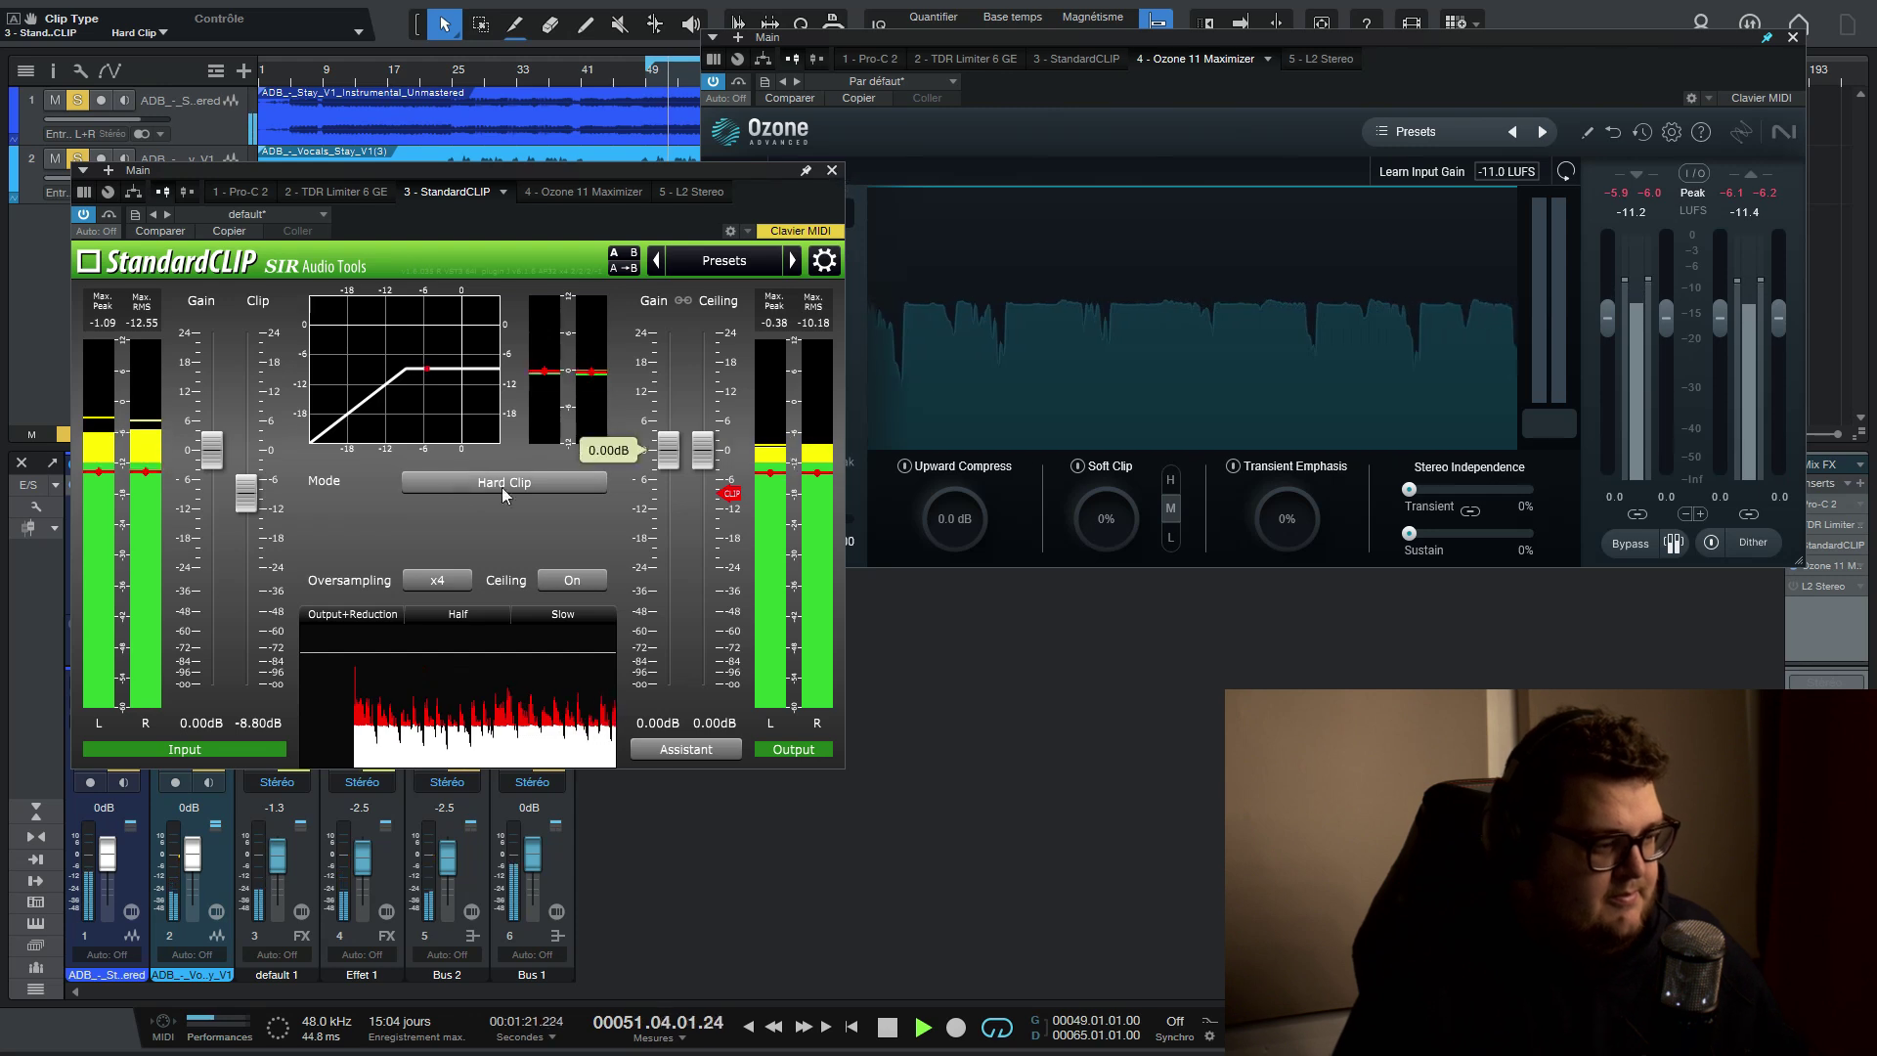
Stop playback, reset StandardCLIP to a 0 dB clip level in Soft Clip Pro mode and close both plug-in windows
double_click(245, 494)
key(space)
click(448, 482)
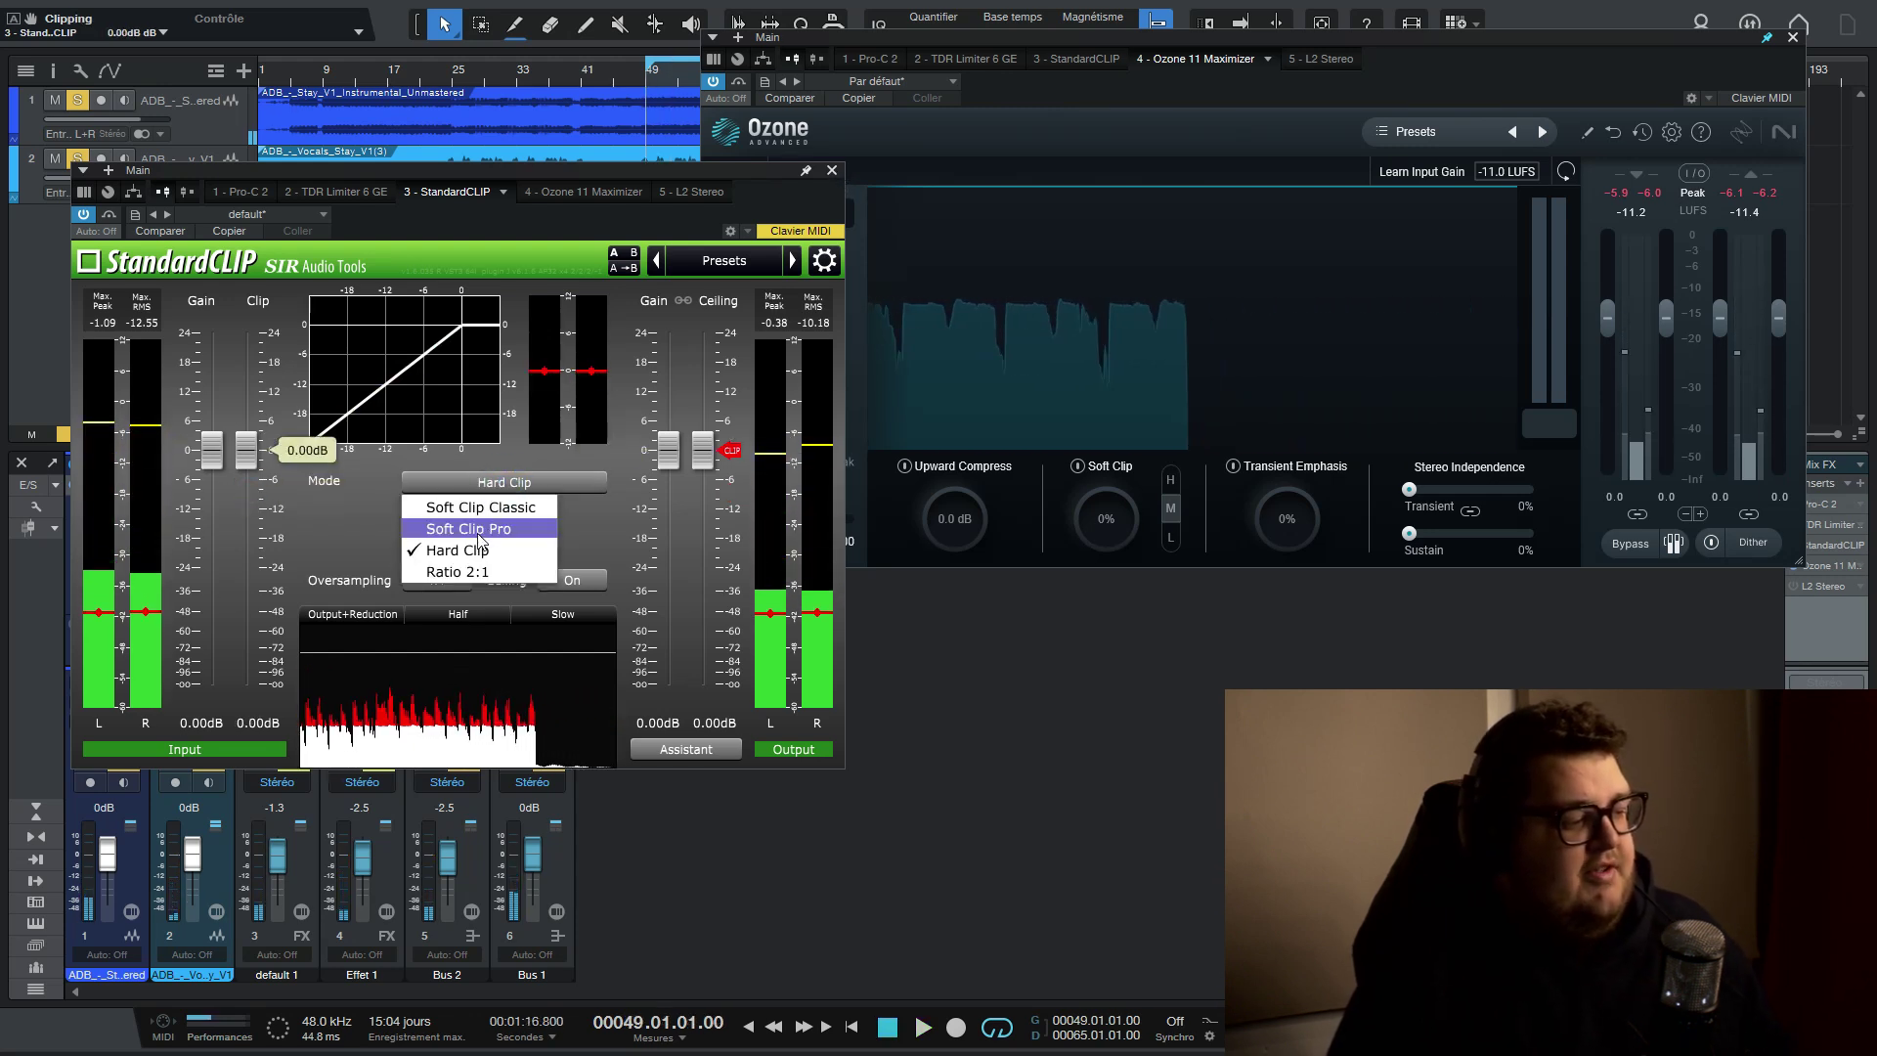
click(448, 527)
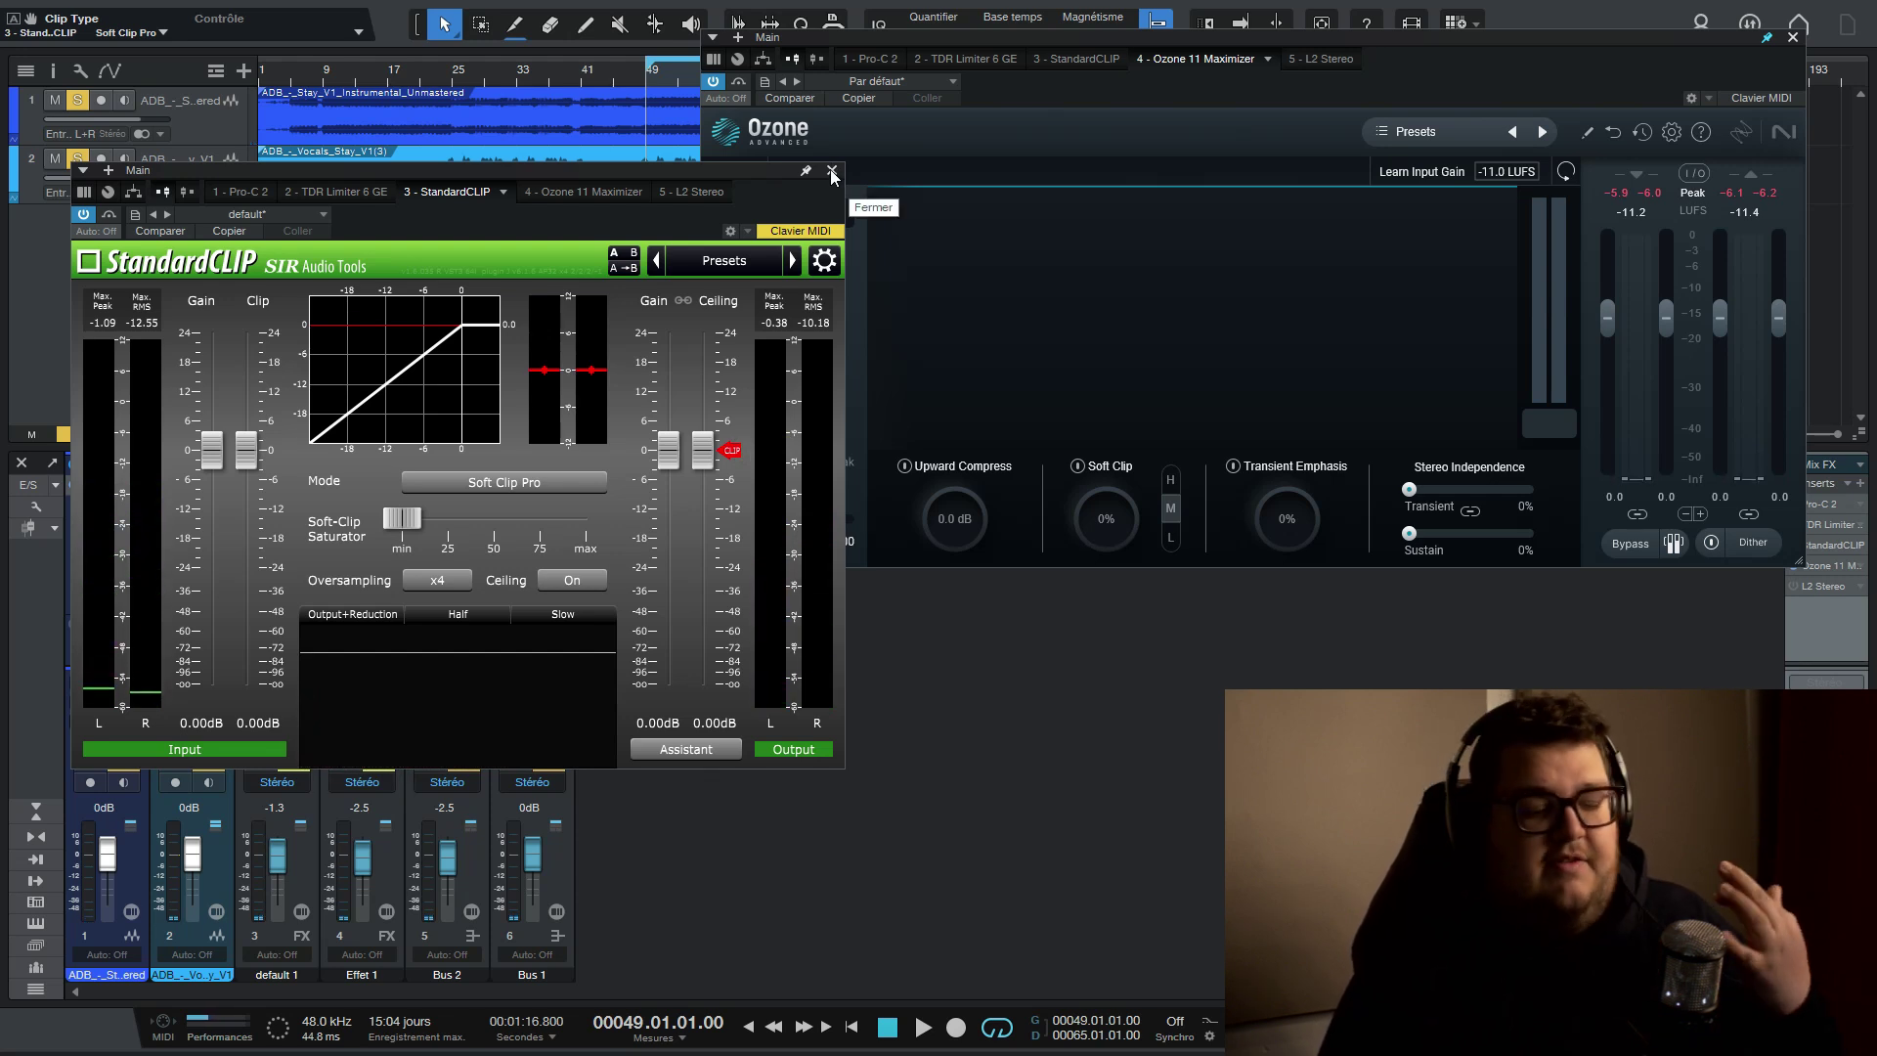
click(832, 172)
click(1793, 37)
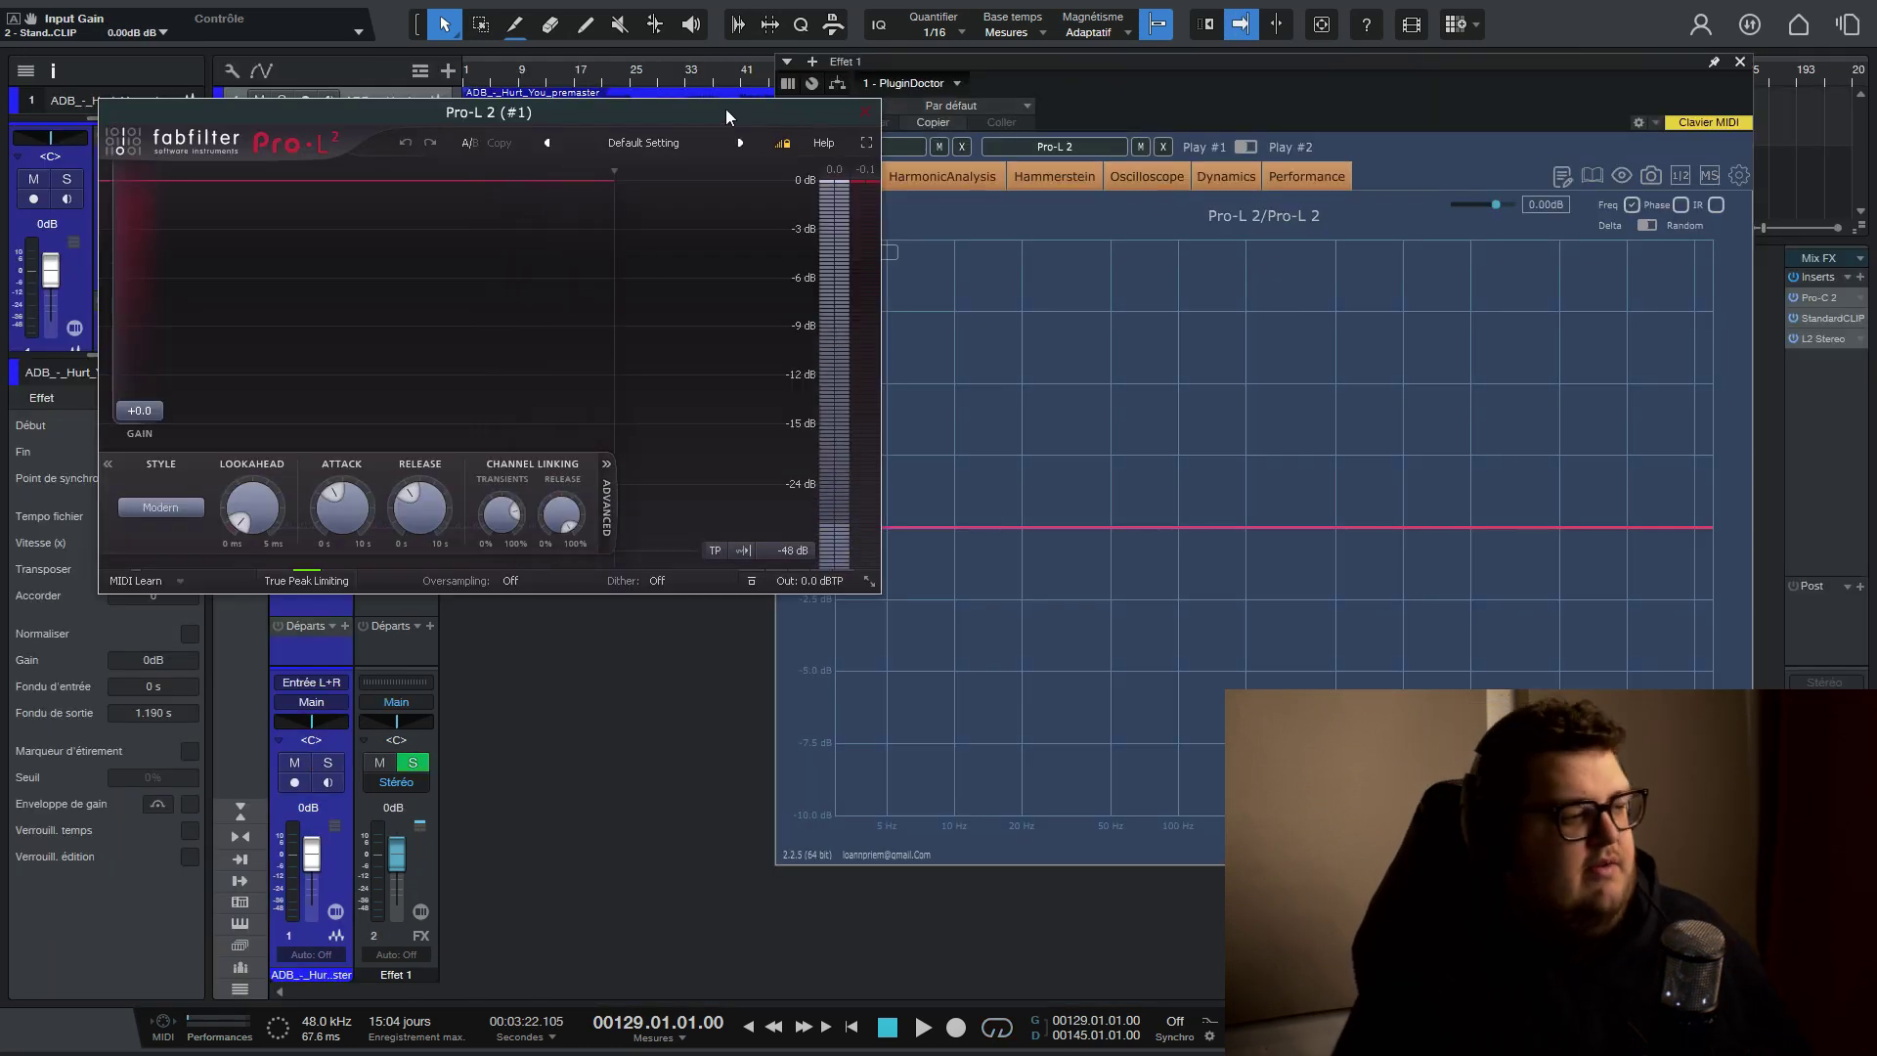
Show PluginDoctor's oscilloscope view and raise the Pro-L 2 input gain to amplify the test sine wave
drag(726, 108, 639, 83)
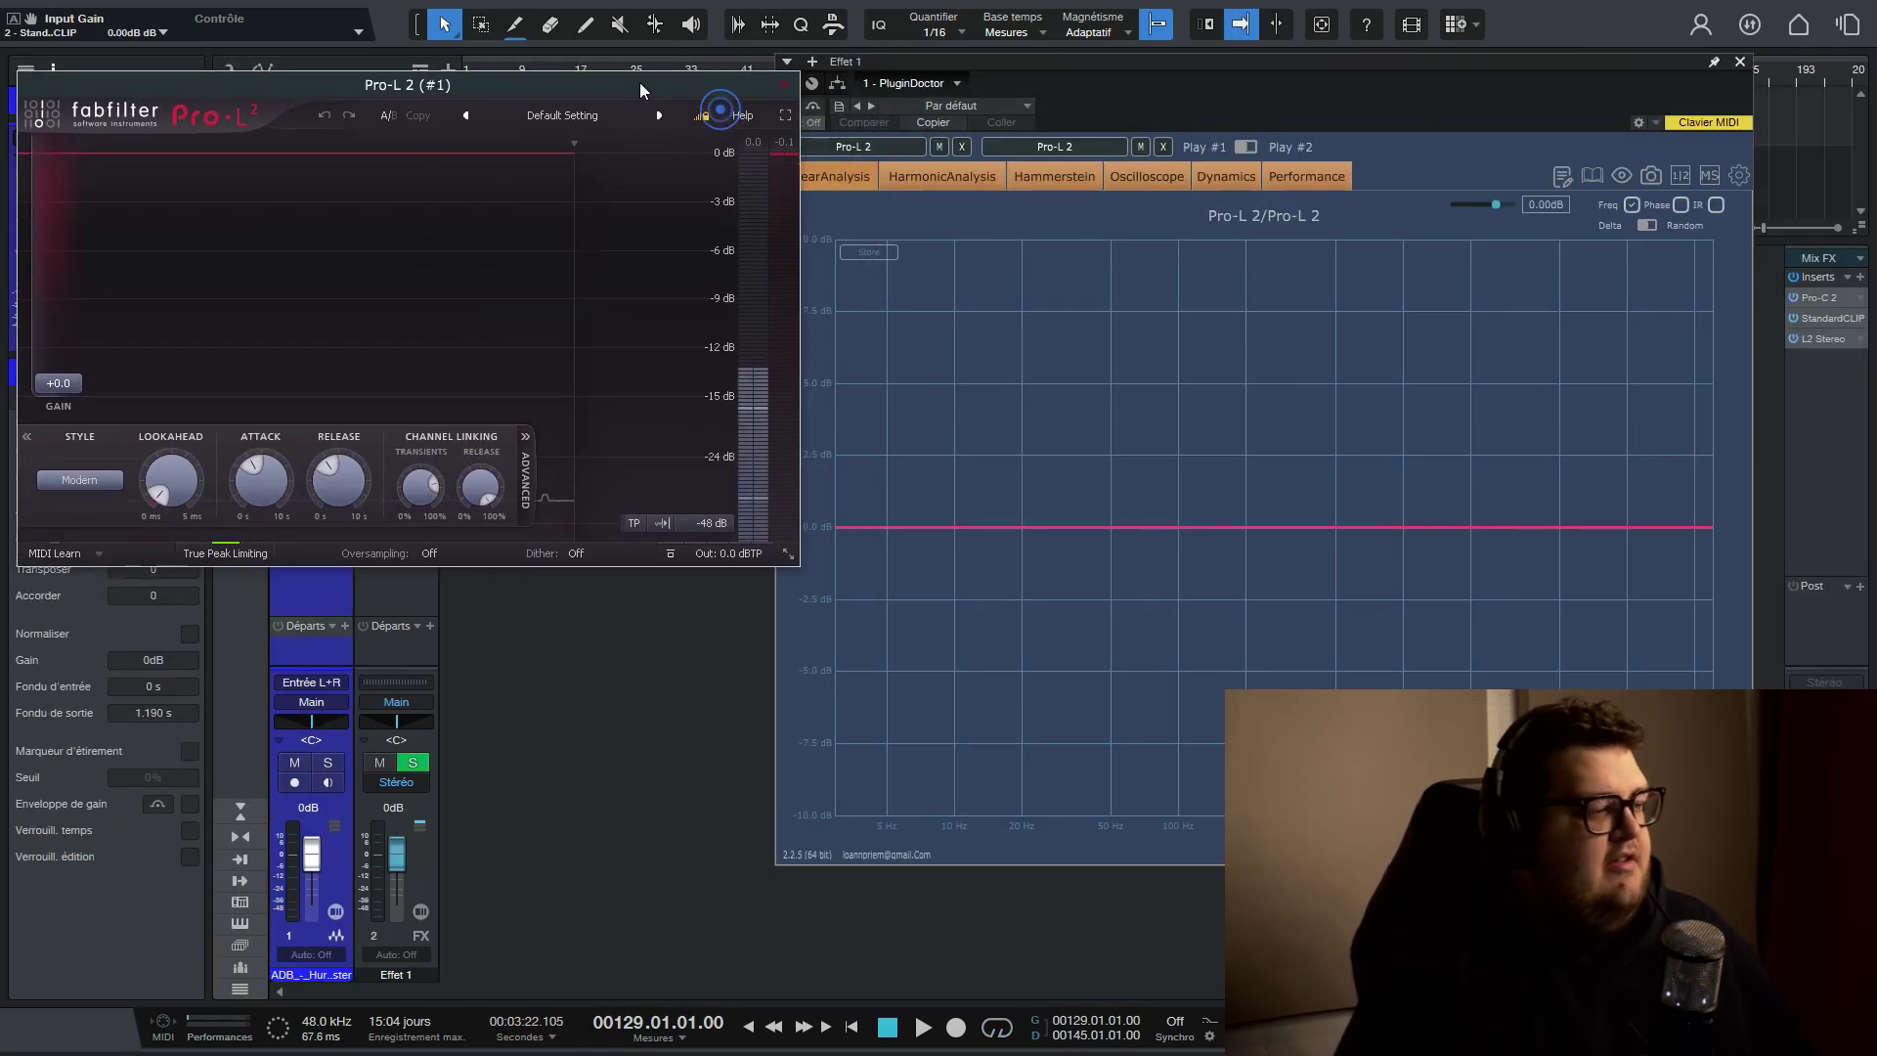
click(956, 175)
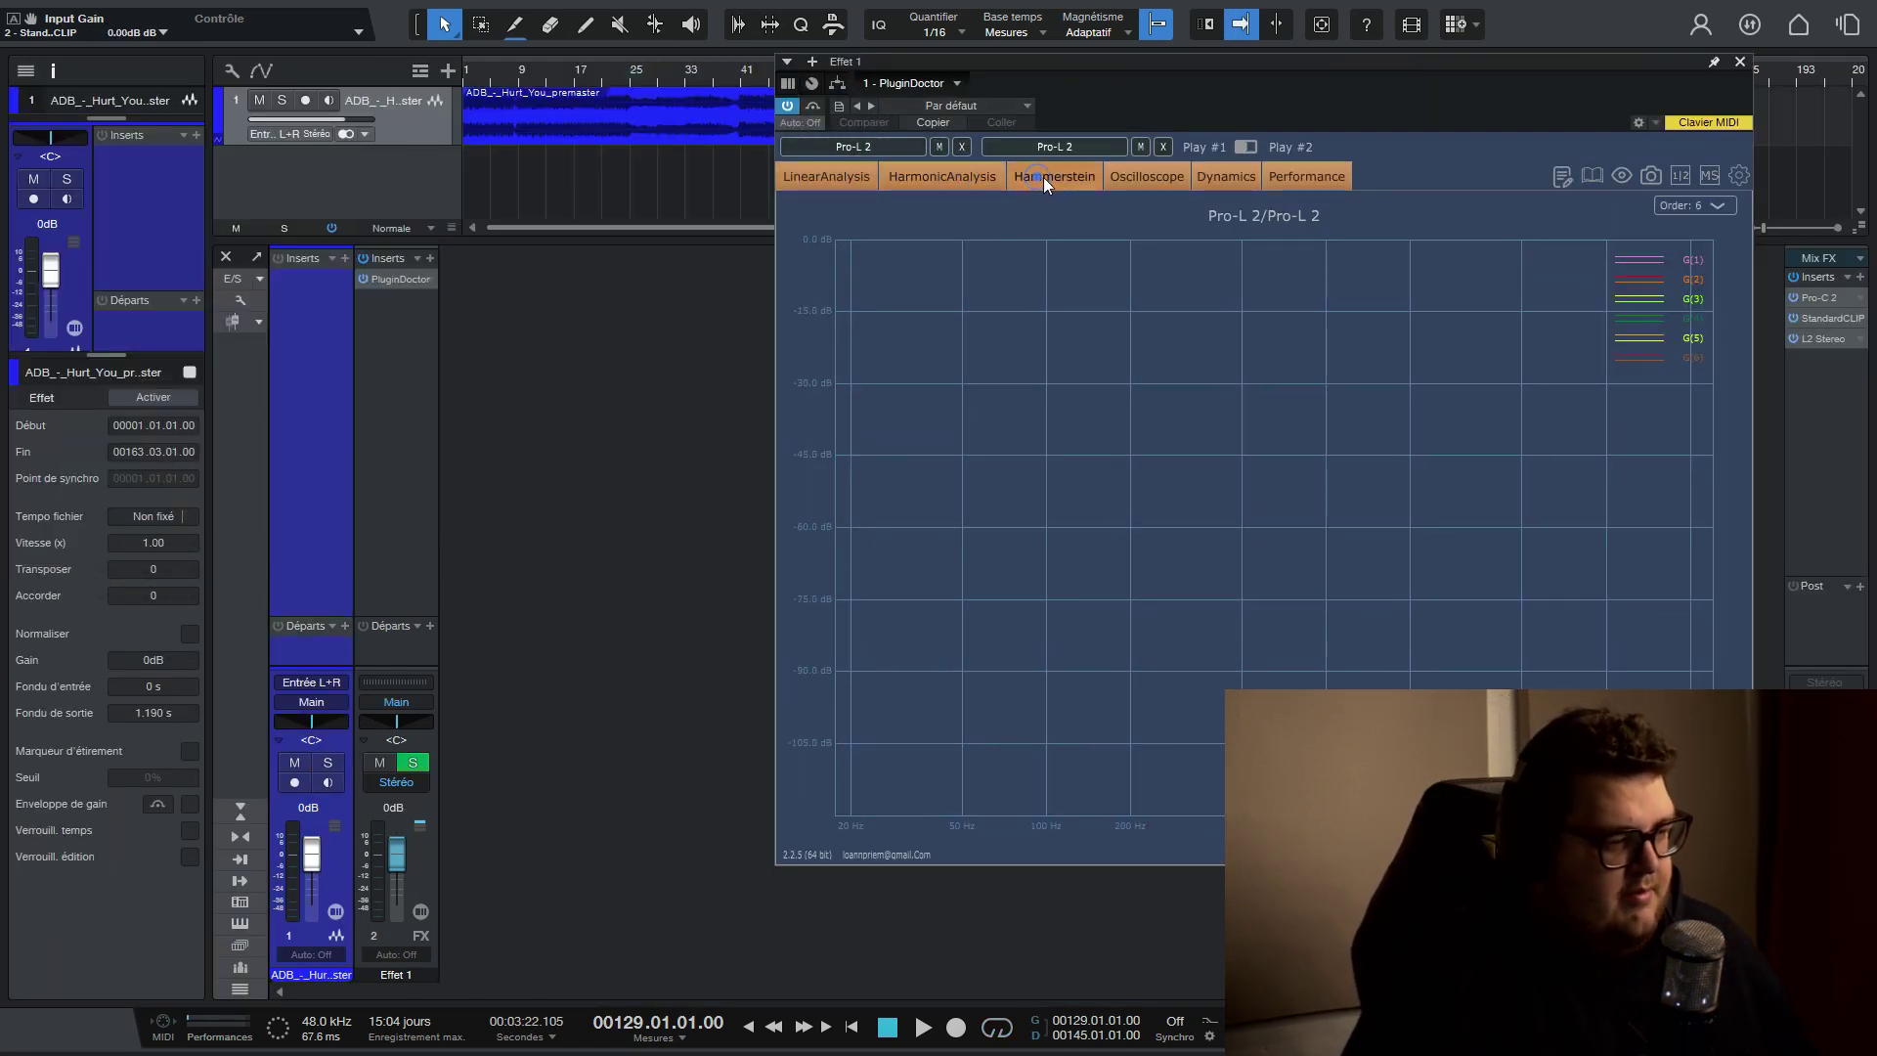
click(1146, 178)
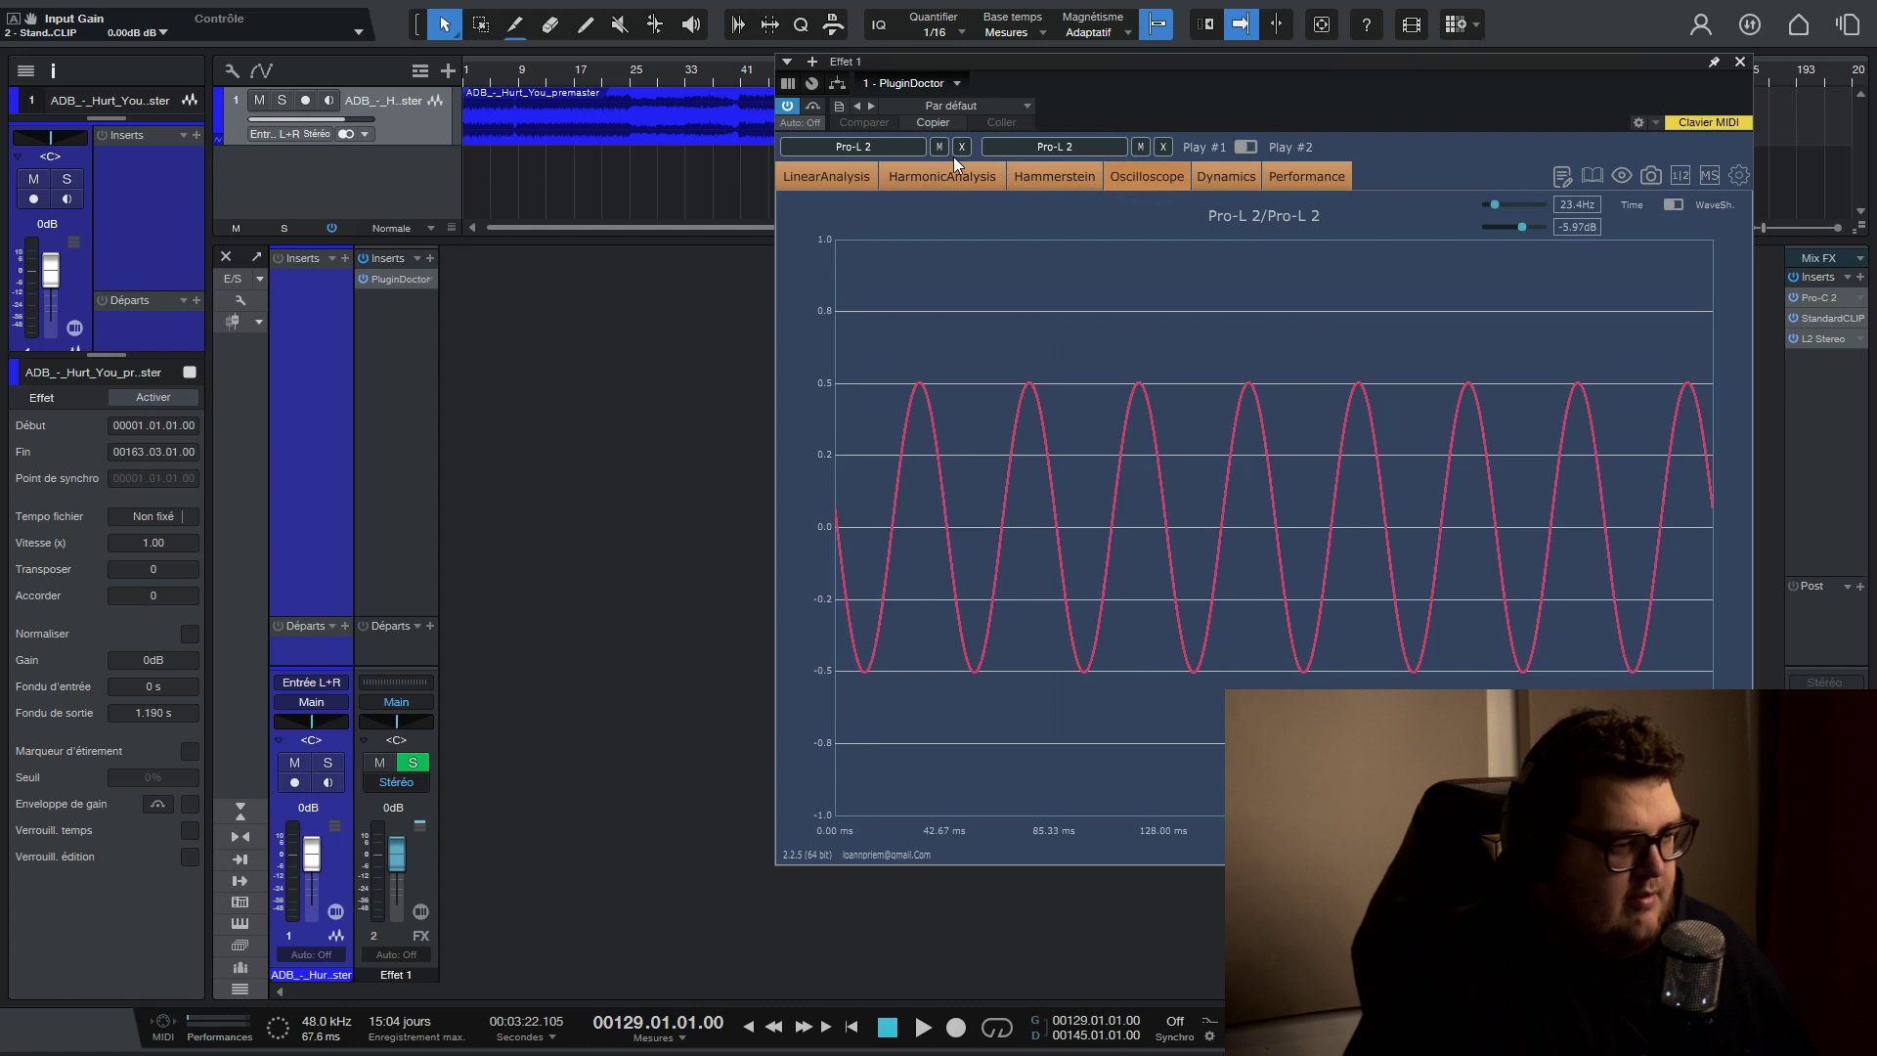
click(833, 145)
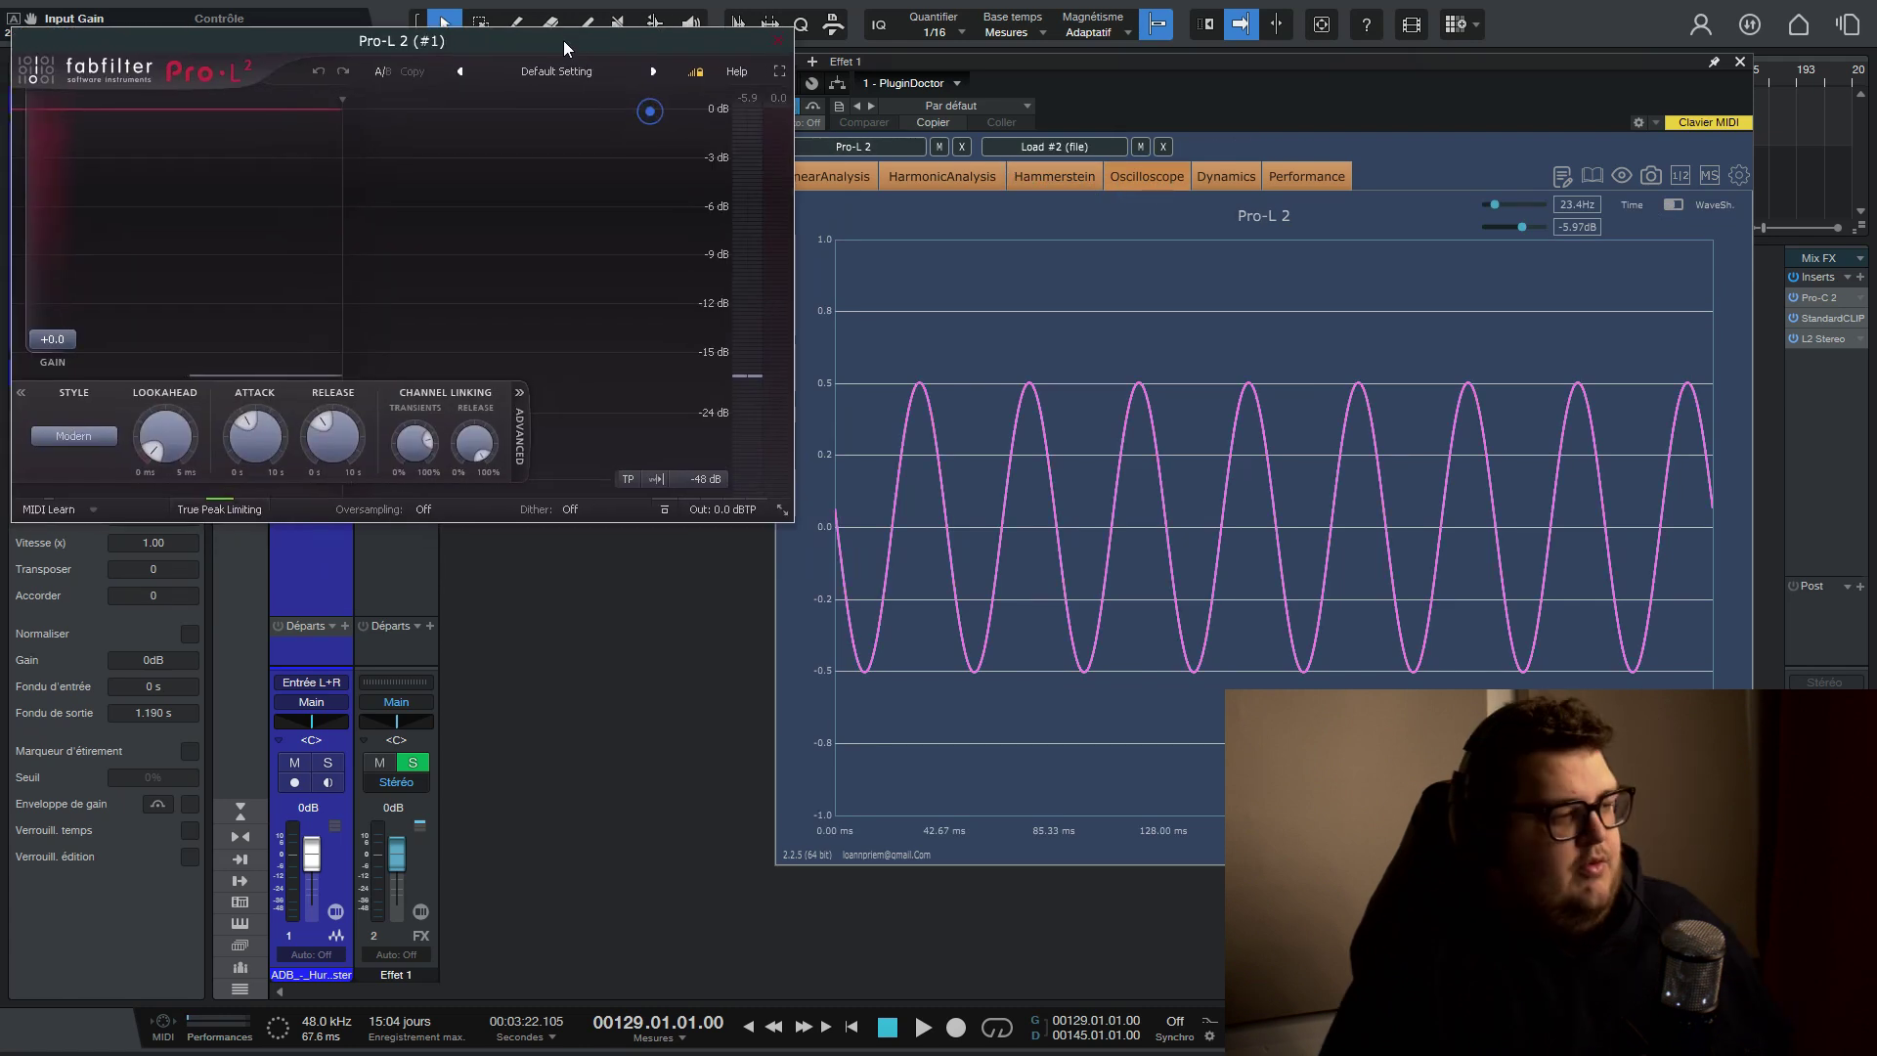
drag(69, 334, 168, 51)
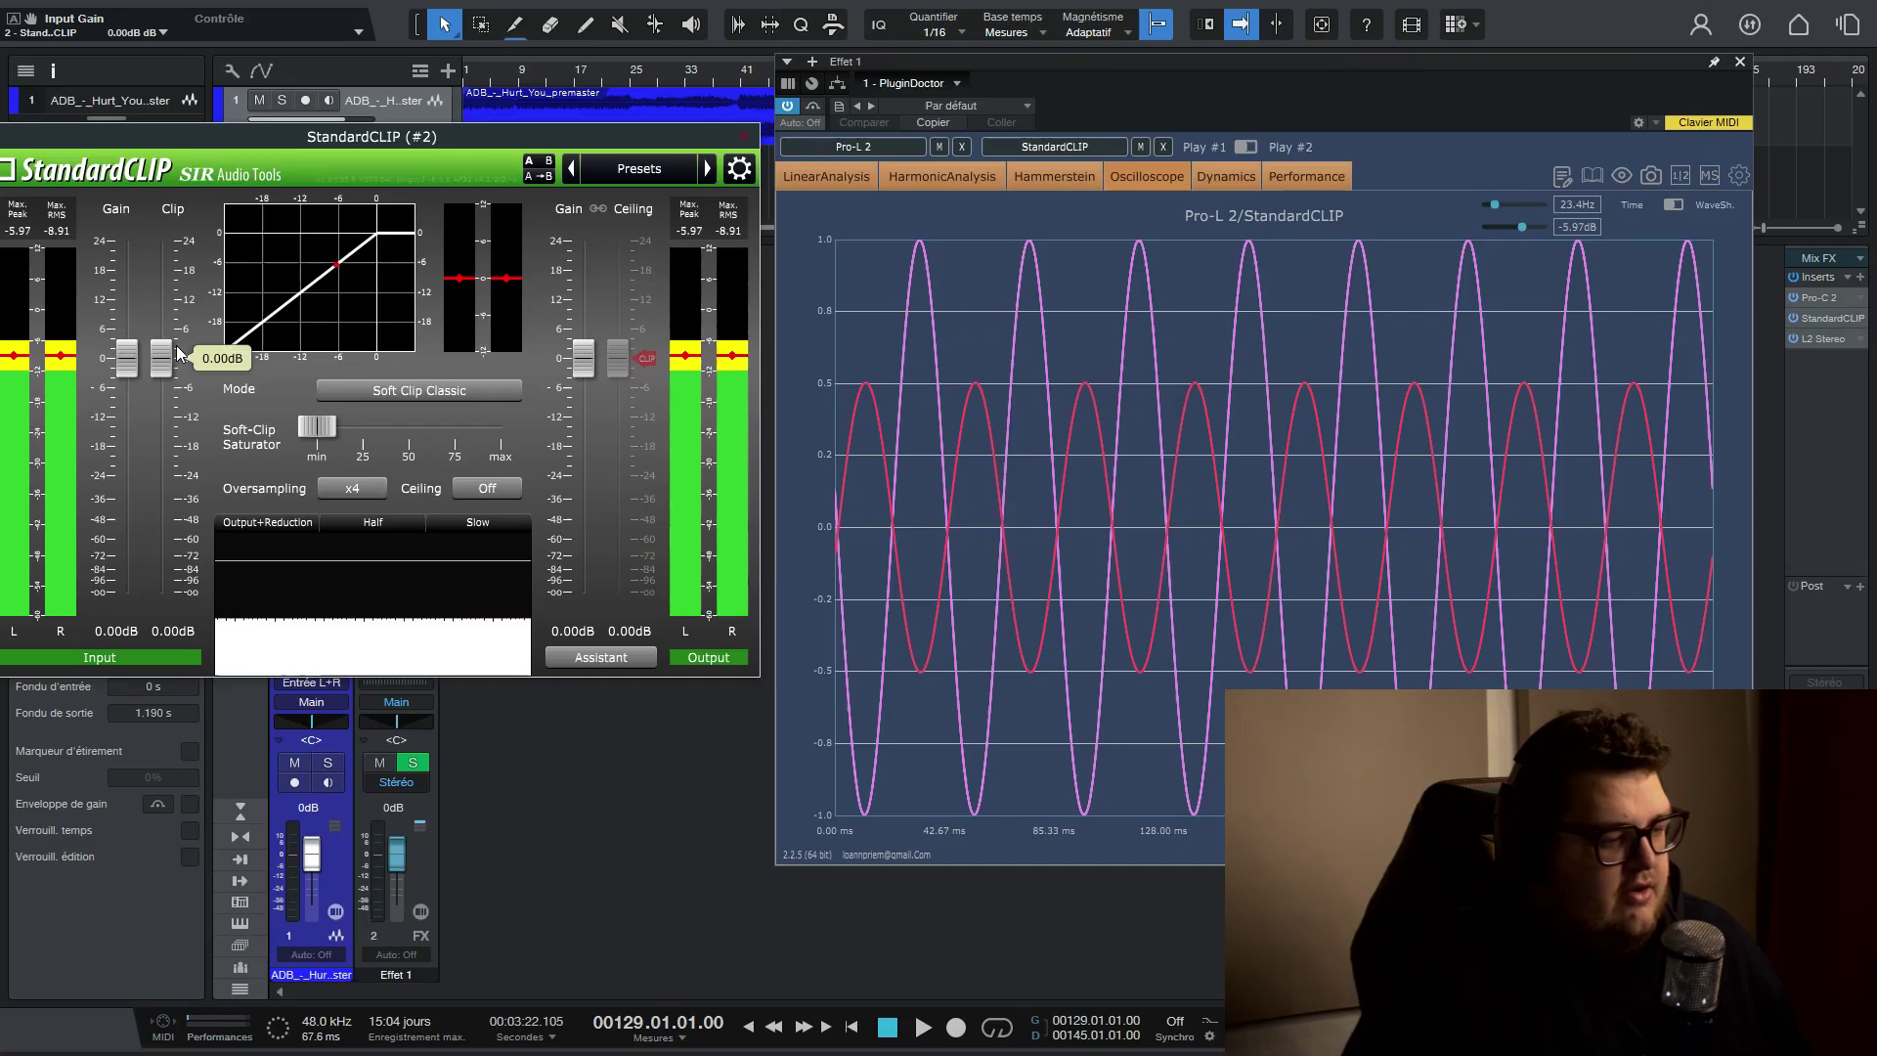
Set StandardCLIP in PluginDoctor to 4.40 dB input gain and a -2.40 dB clip level, then close the analysis windows
mouse_move(128, 370)
mouse_down()
mouse_move(156, 285)
mouse_move(131, 345)
mouse_up()
mouse_move(160, 358)
mouse_down()
mouse_move(162, 393)
mouse_move(163, 372)
mouse_up()
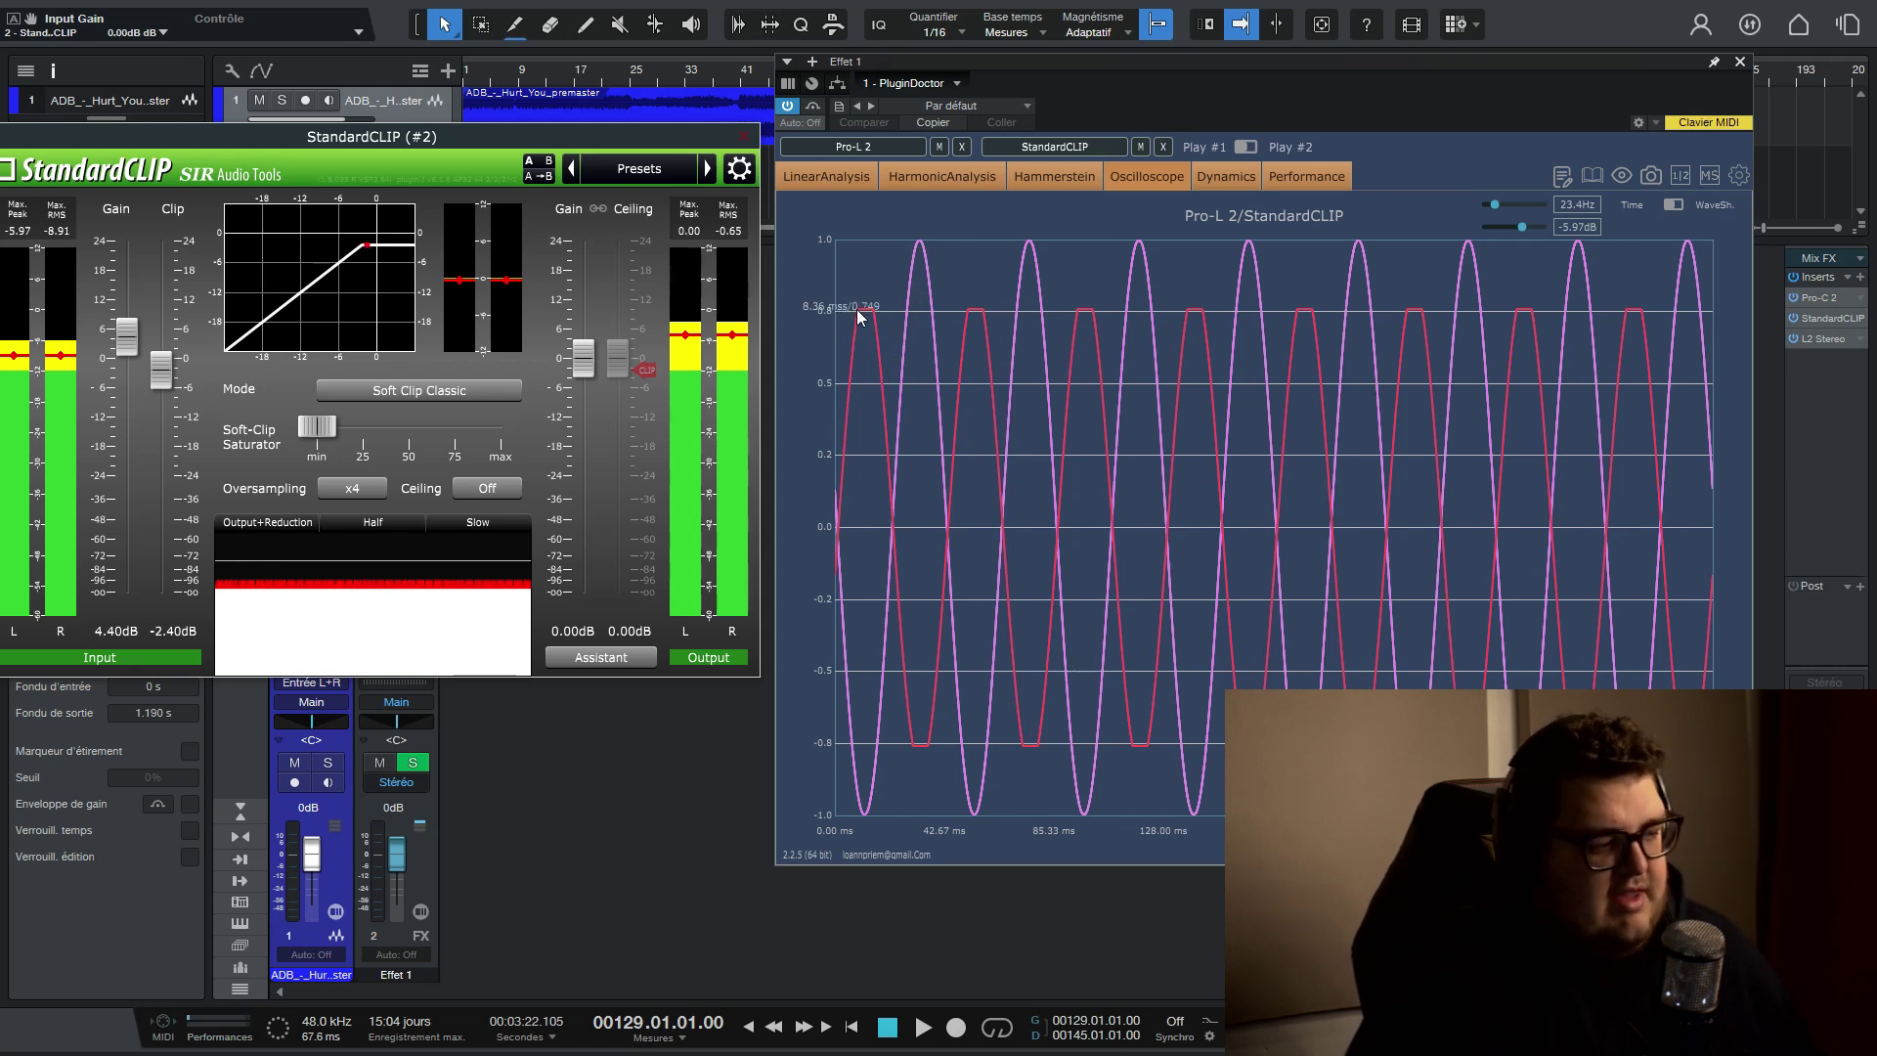
click(735, 138)
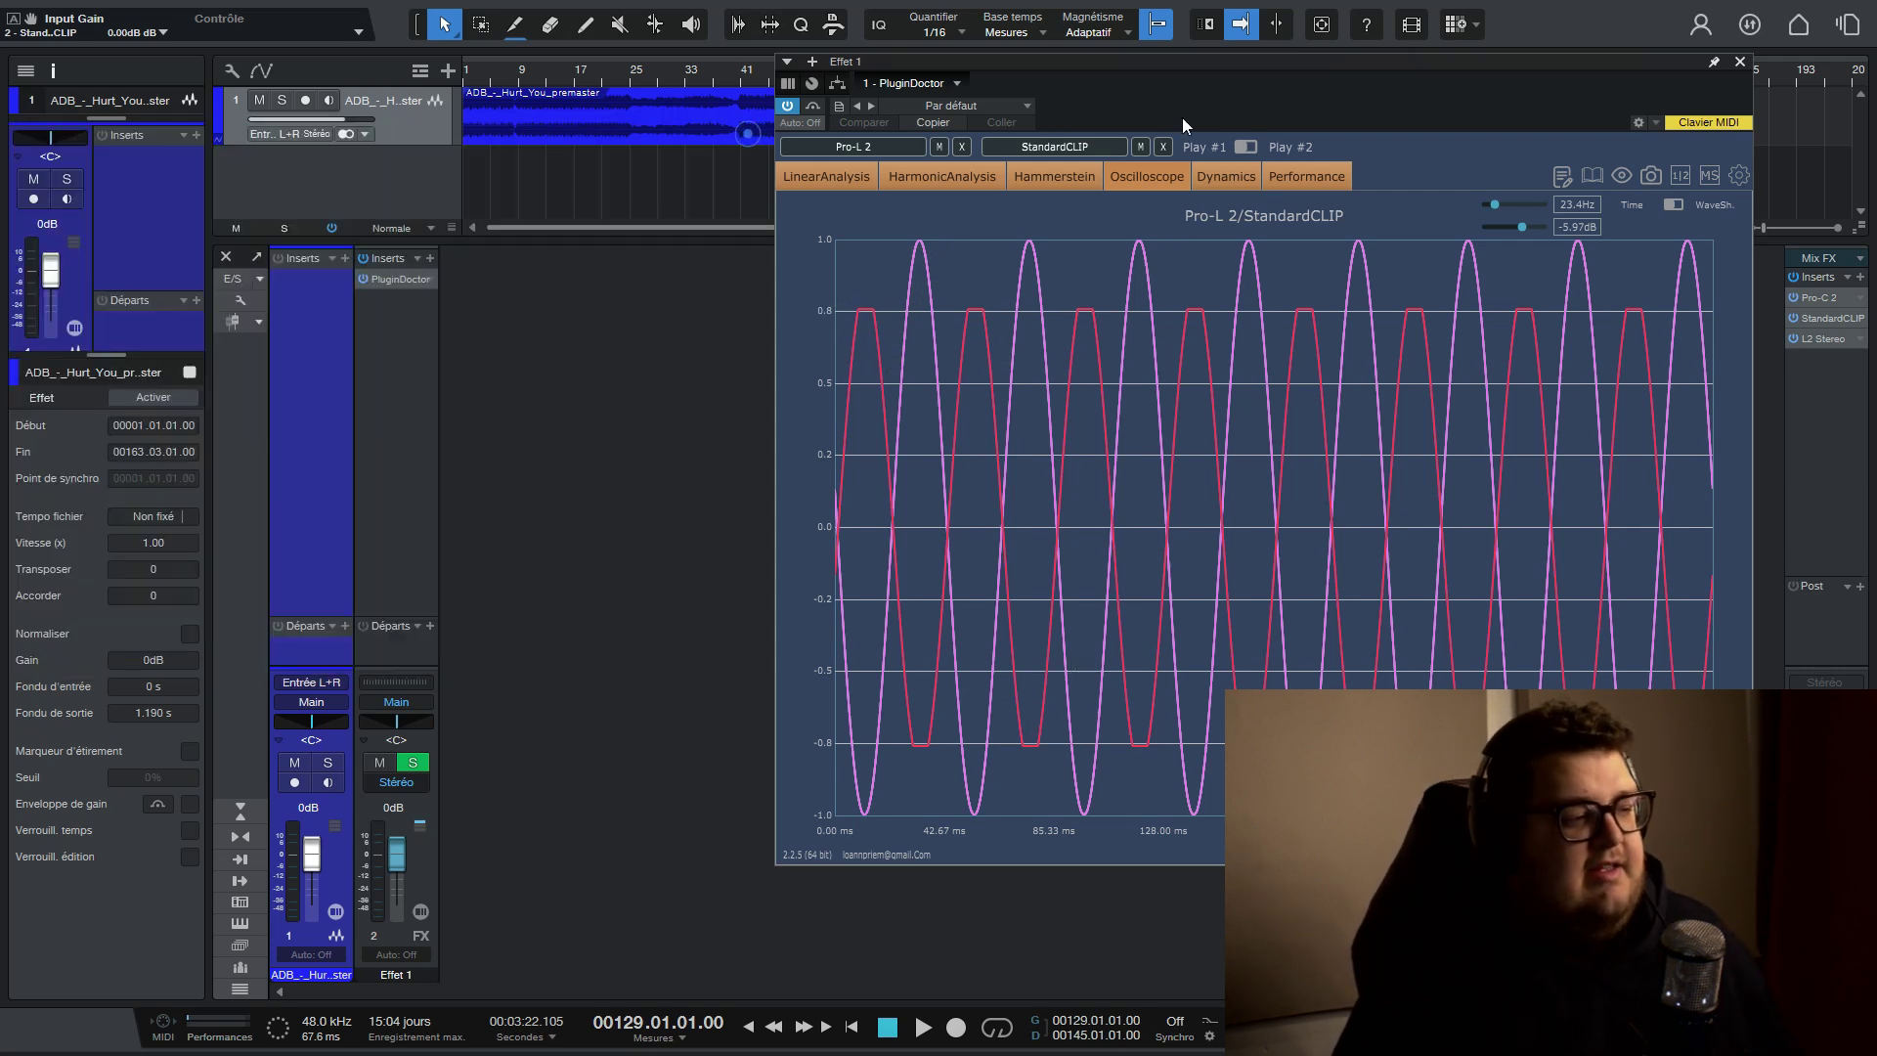
click(1740, 62)
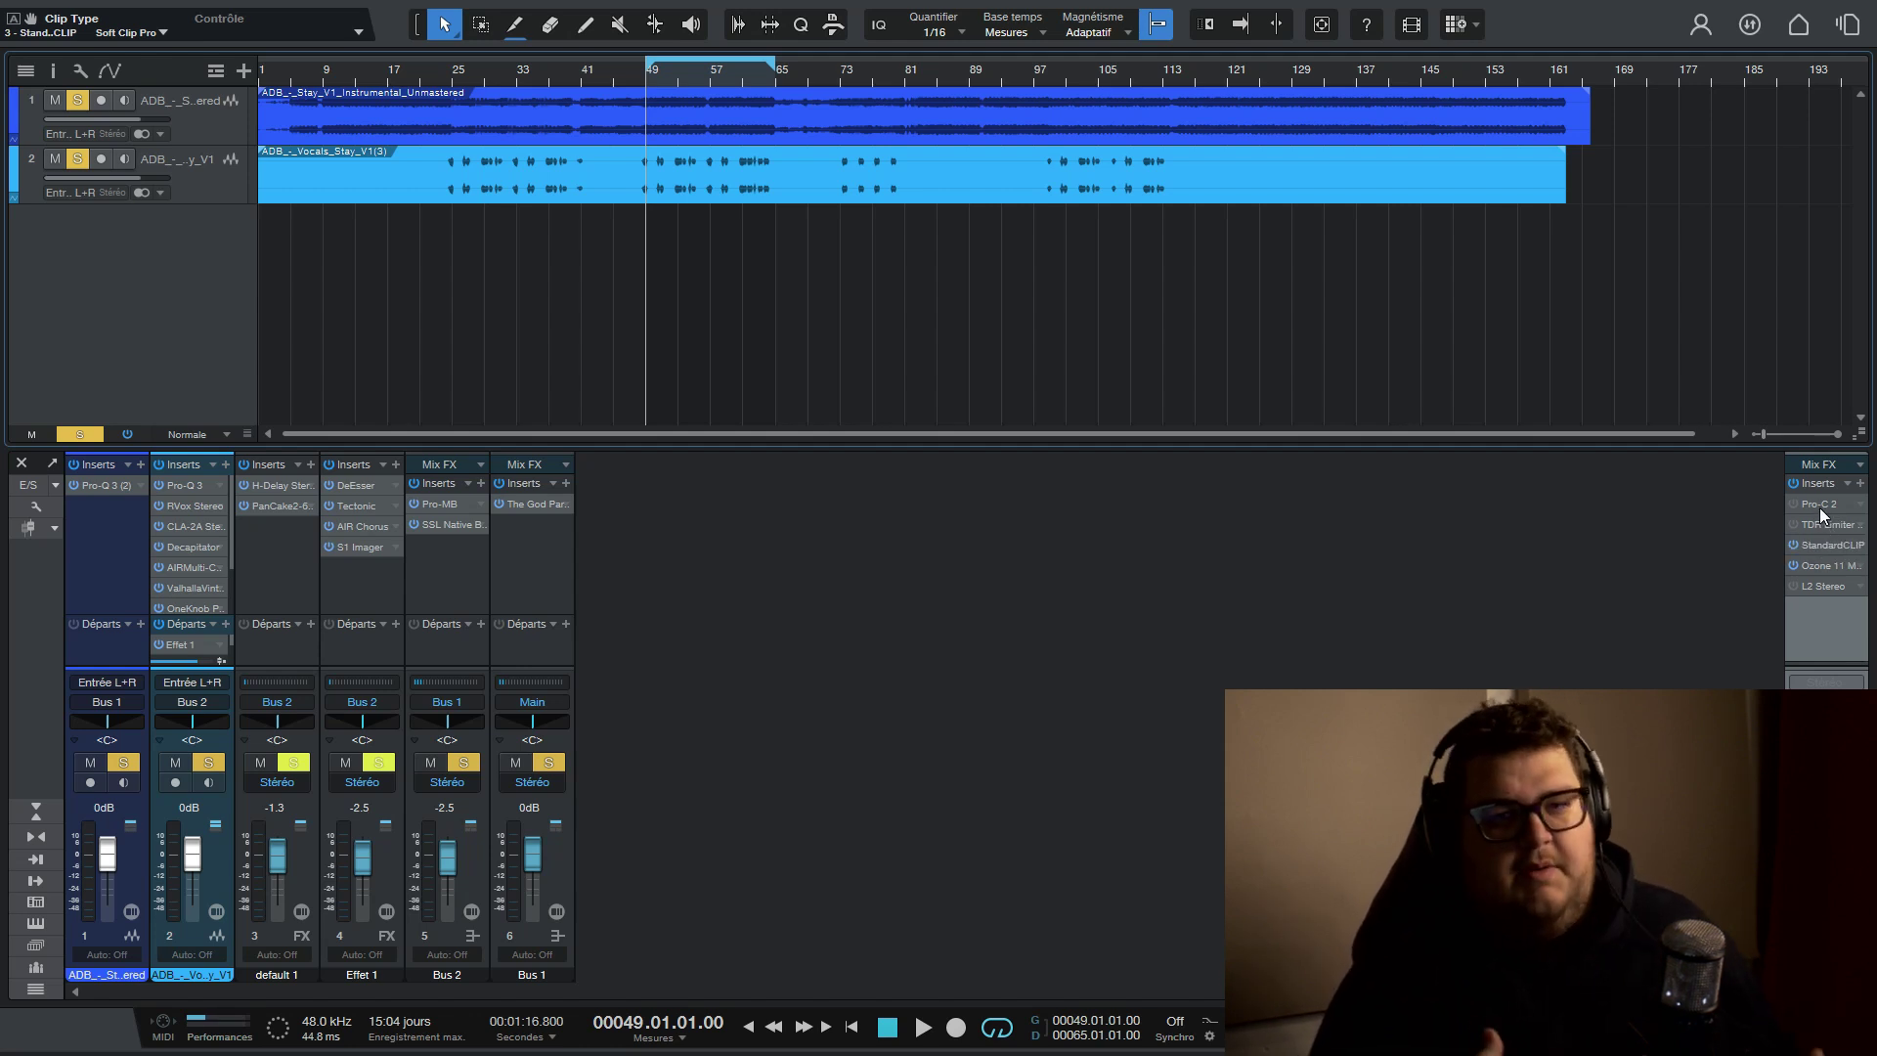
Reopen Ozone 11 Maximizer alongside StandardCLIP and lower the StandardCLIP clip level to about -4.60 dB while auditioning the loop
double_click(1819, 567)
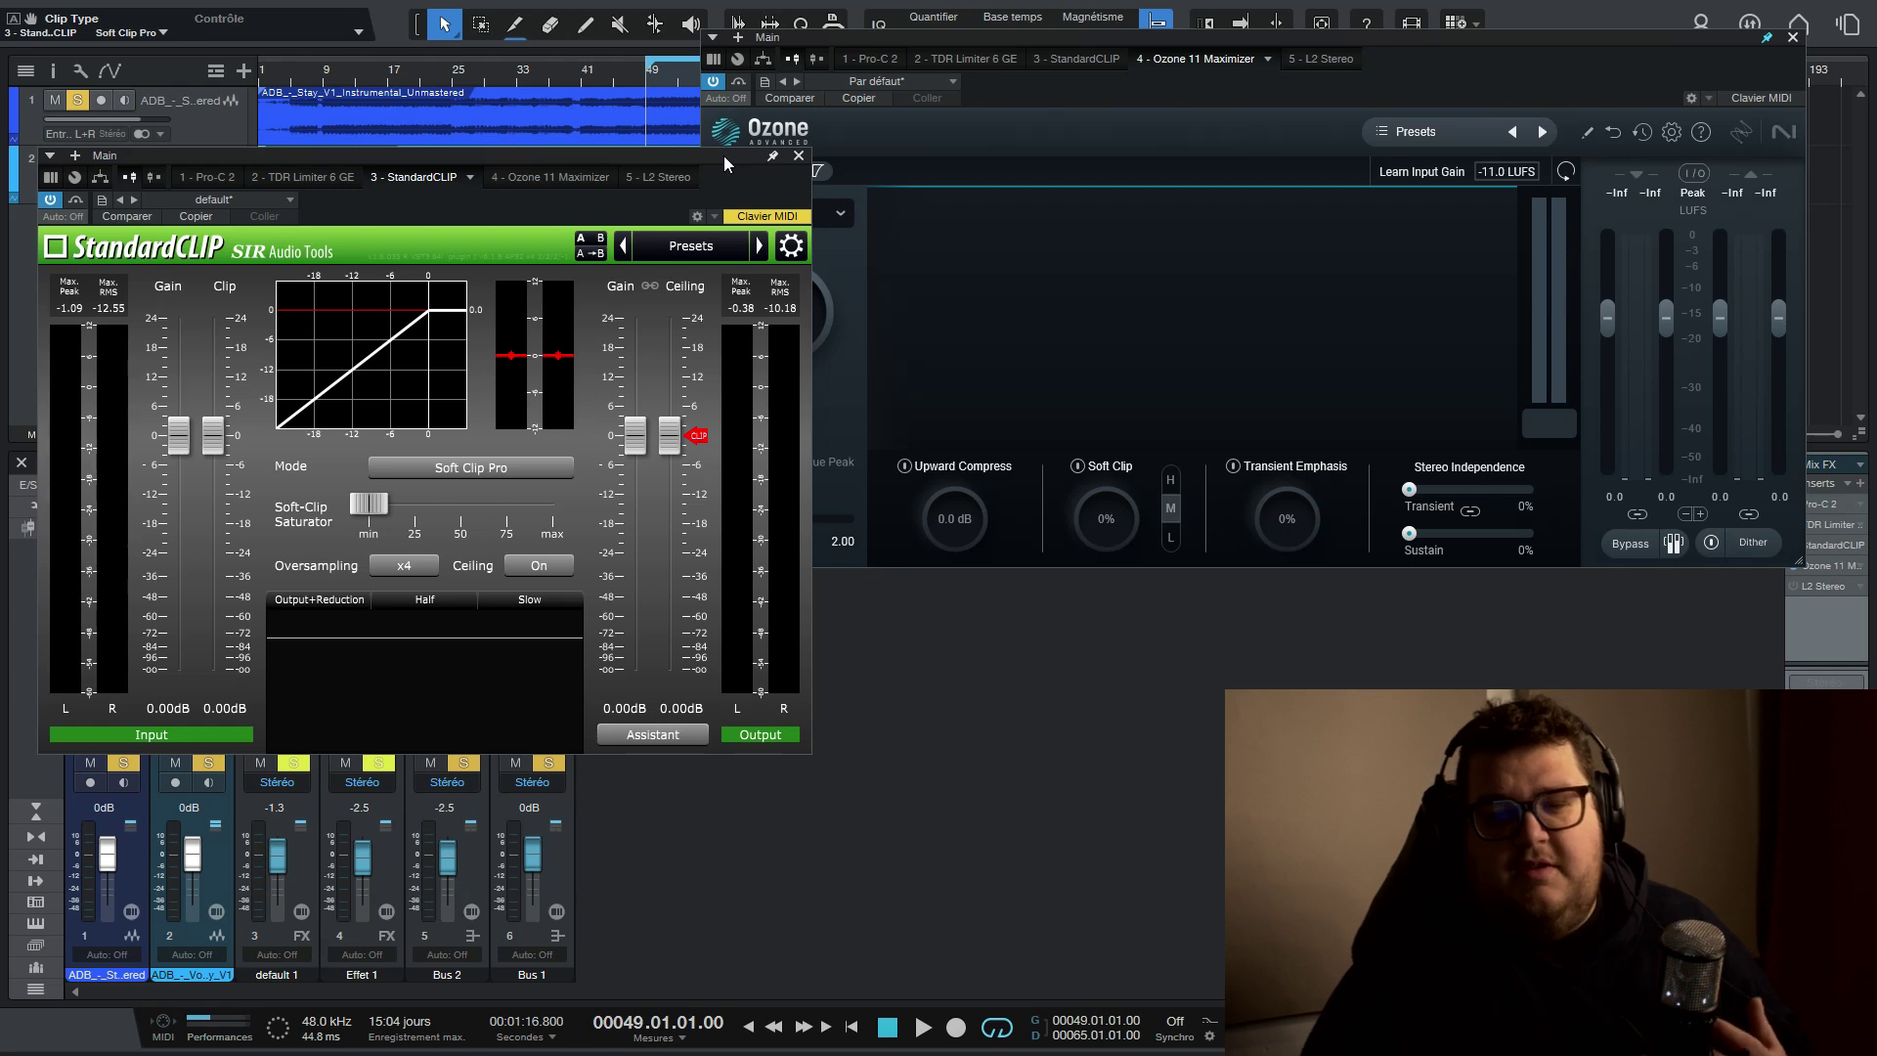
mouse_move(538, 501)
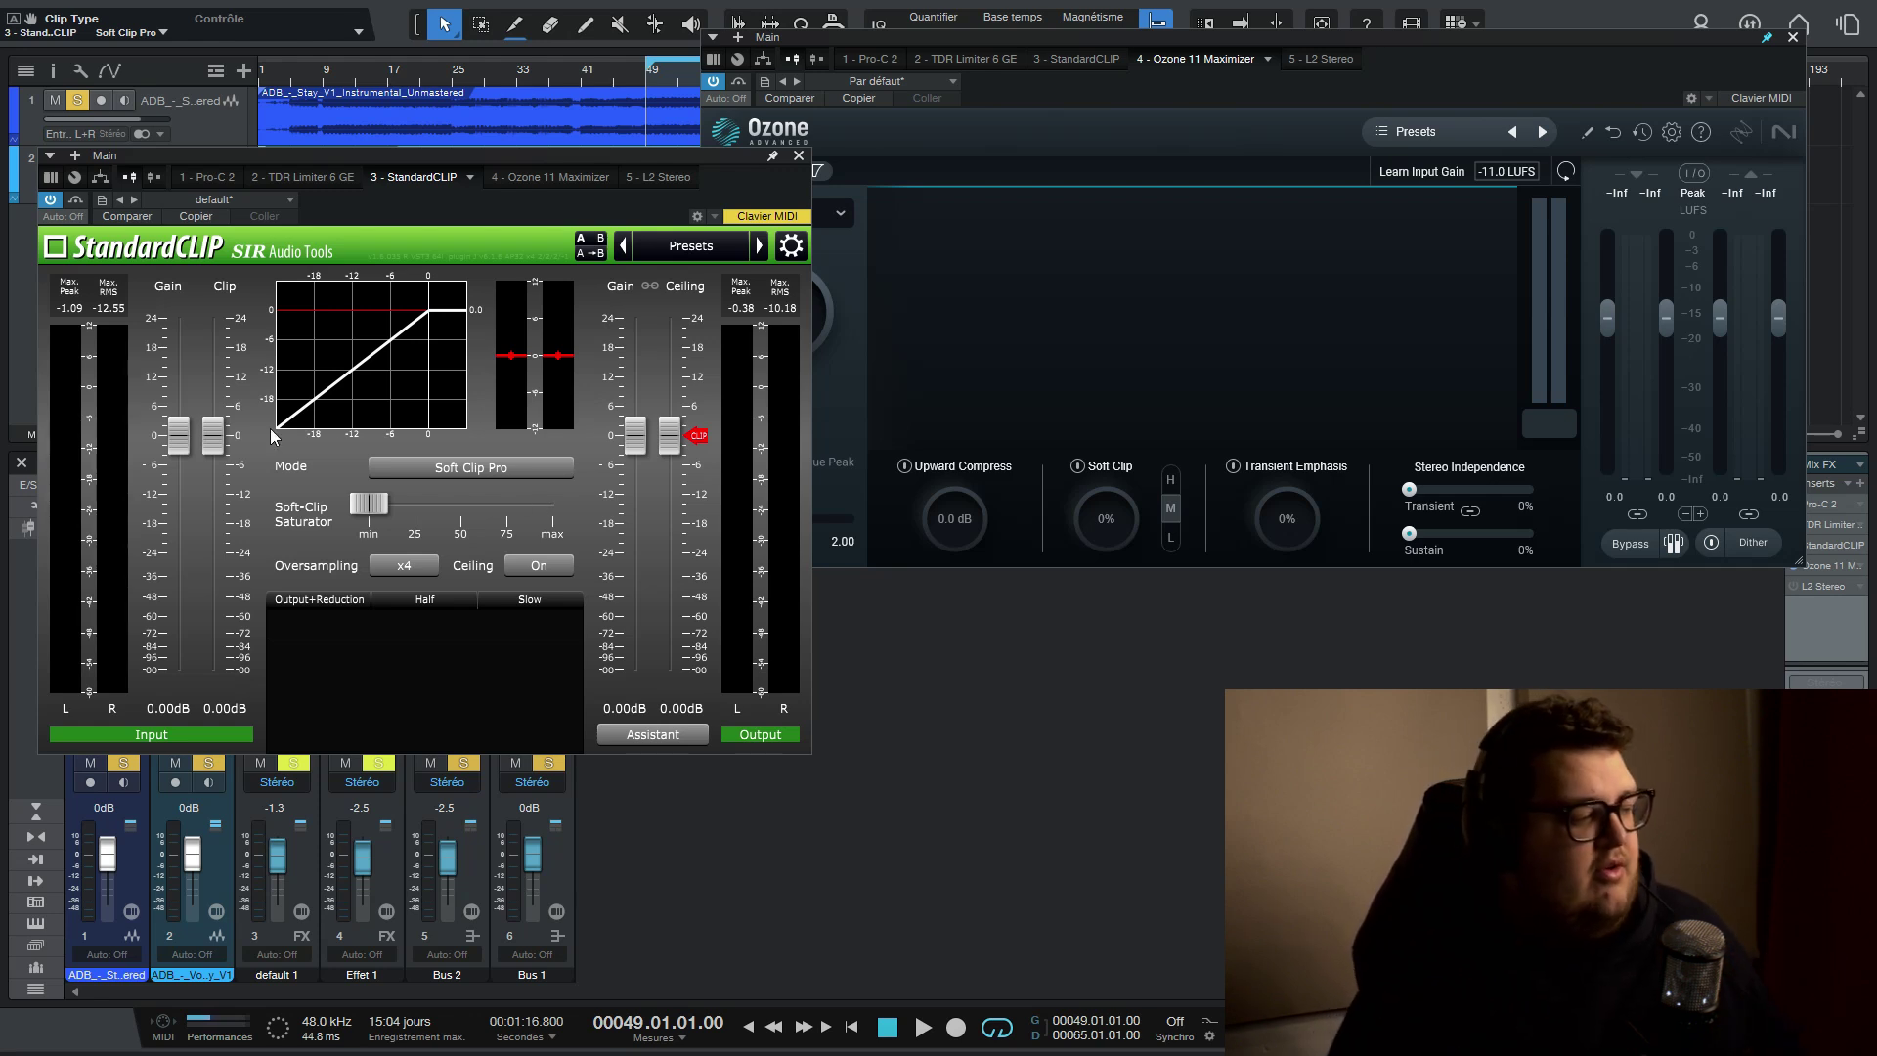
mouse_move(207, 468)
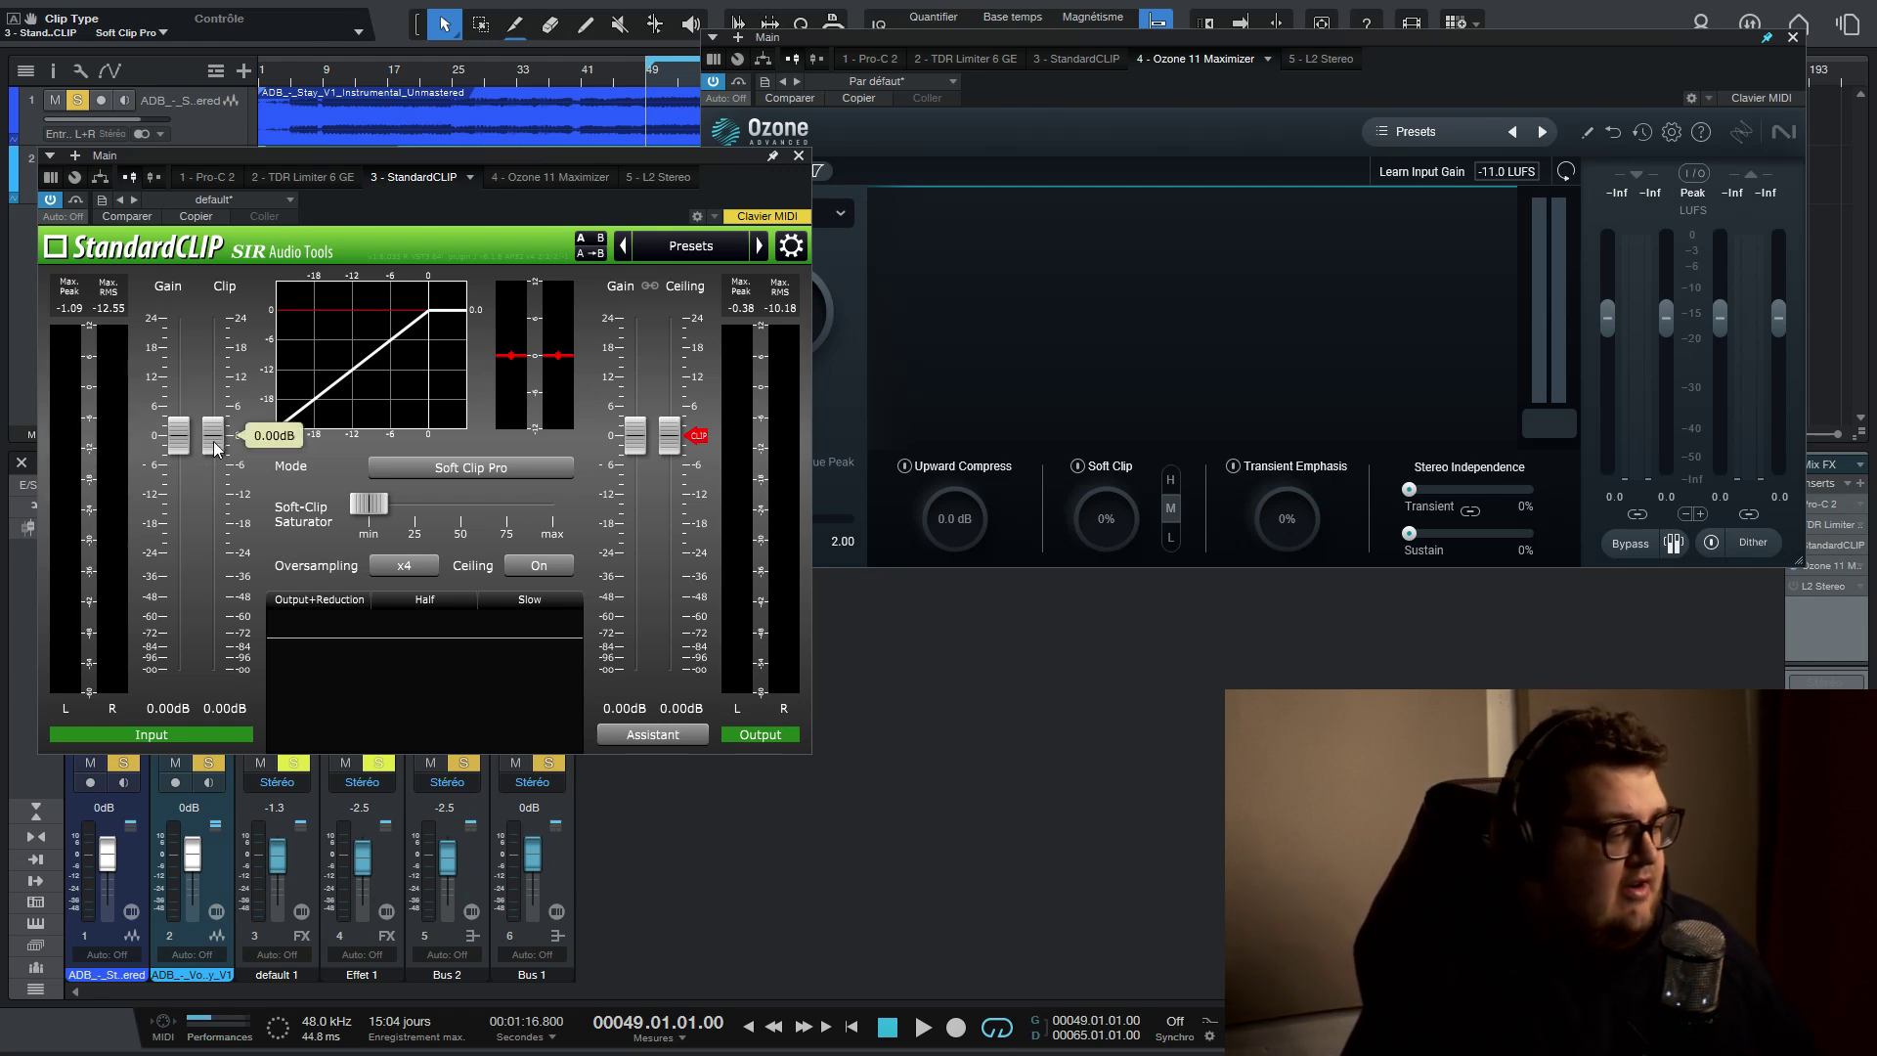
key(space)
mouse_move(207, 446)
mouse_down()
mouse_move(212, 491)
mouse_move(208, 461)
mouse_up()
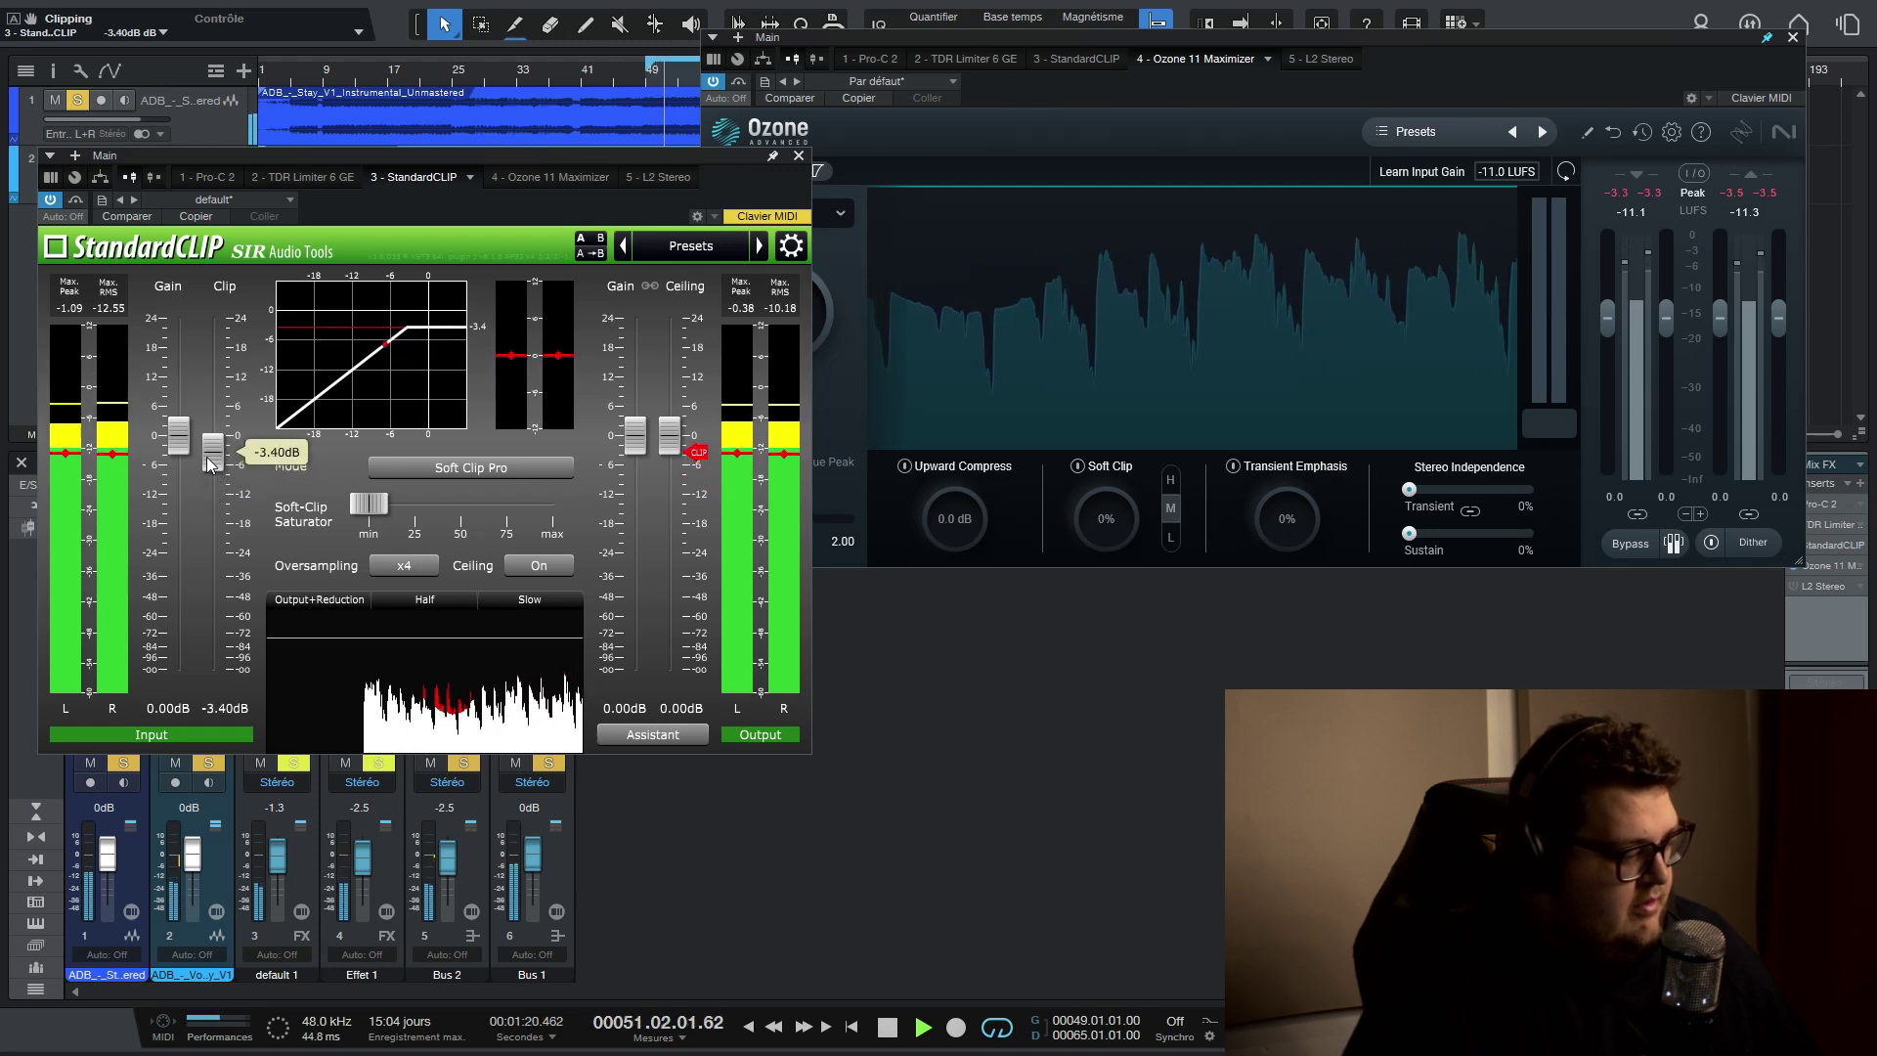
drag(208, 455, 207, 469)
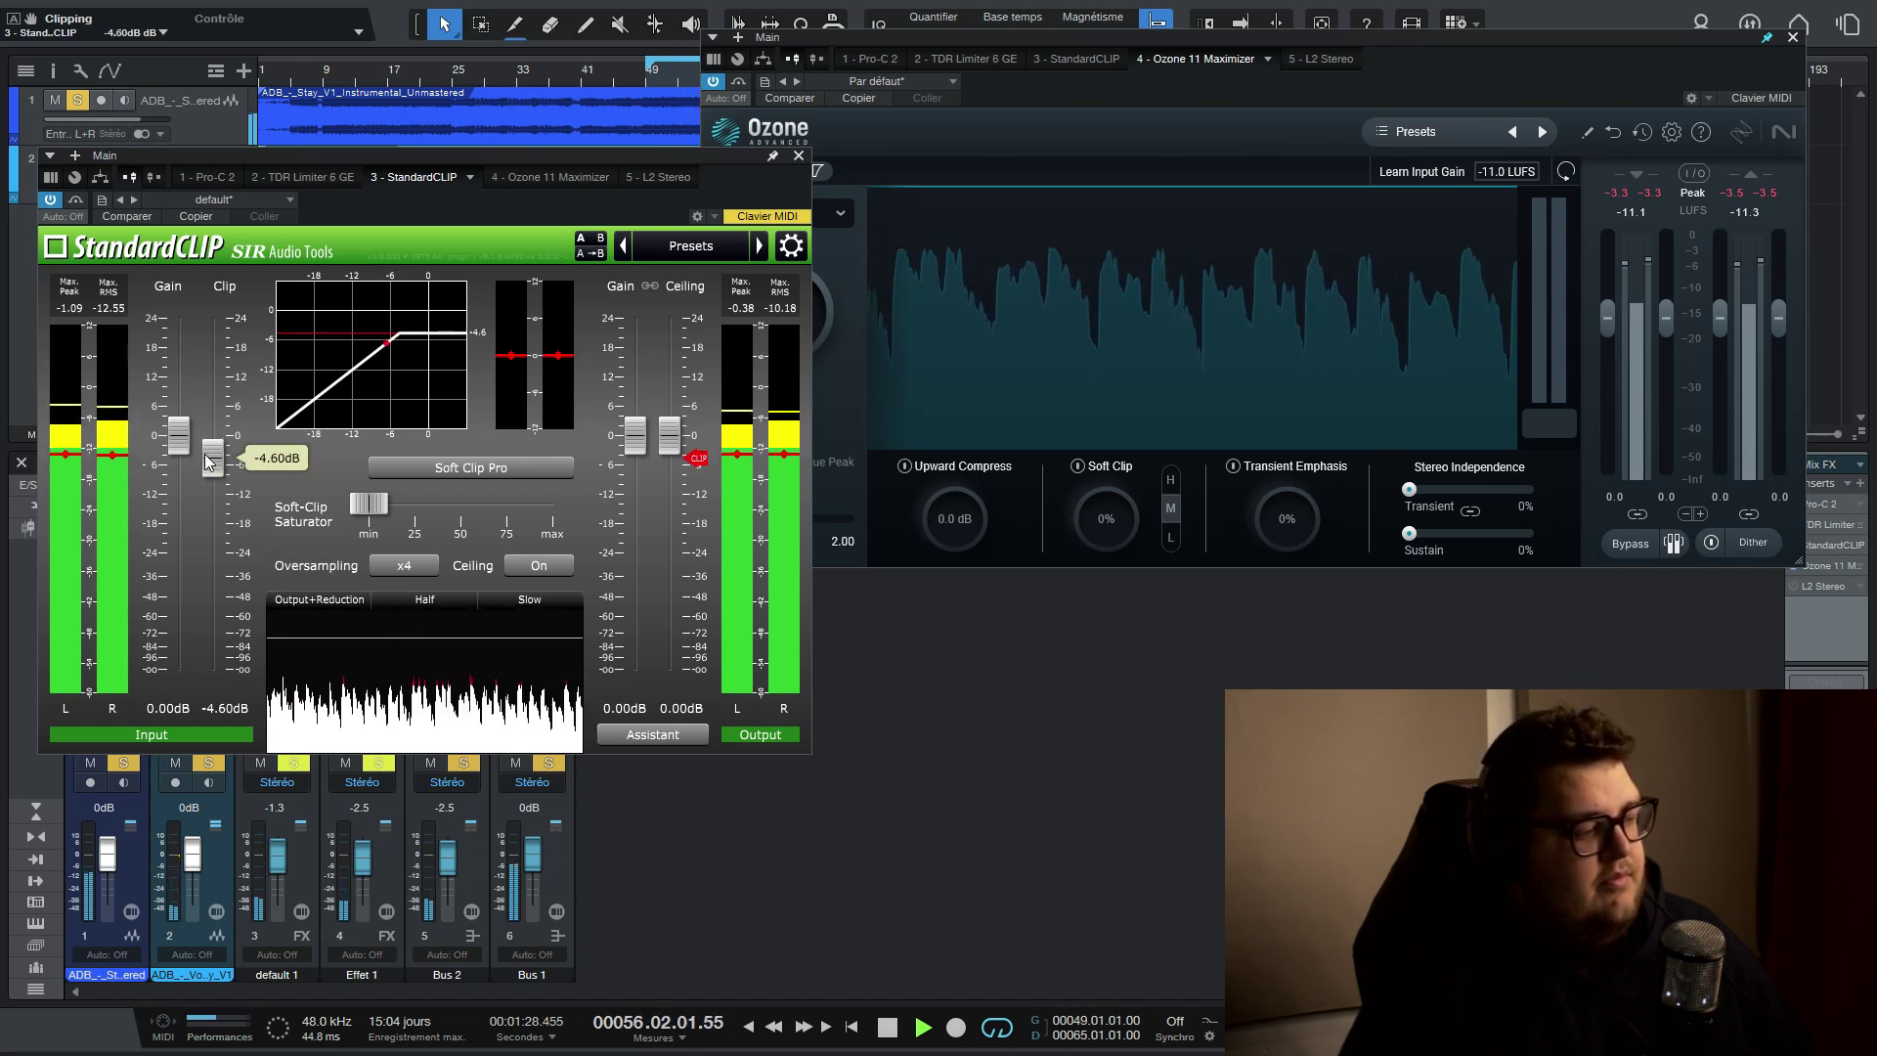
mouse_move(211, 460)
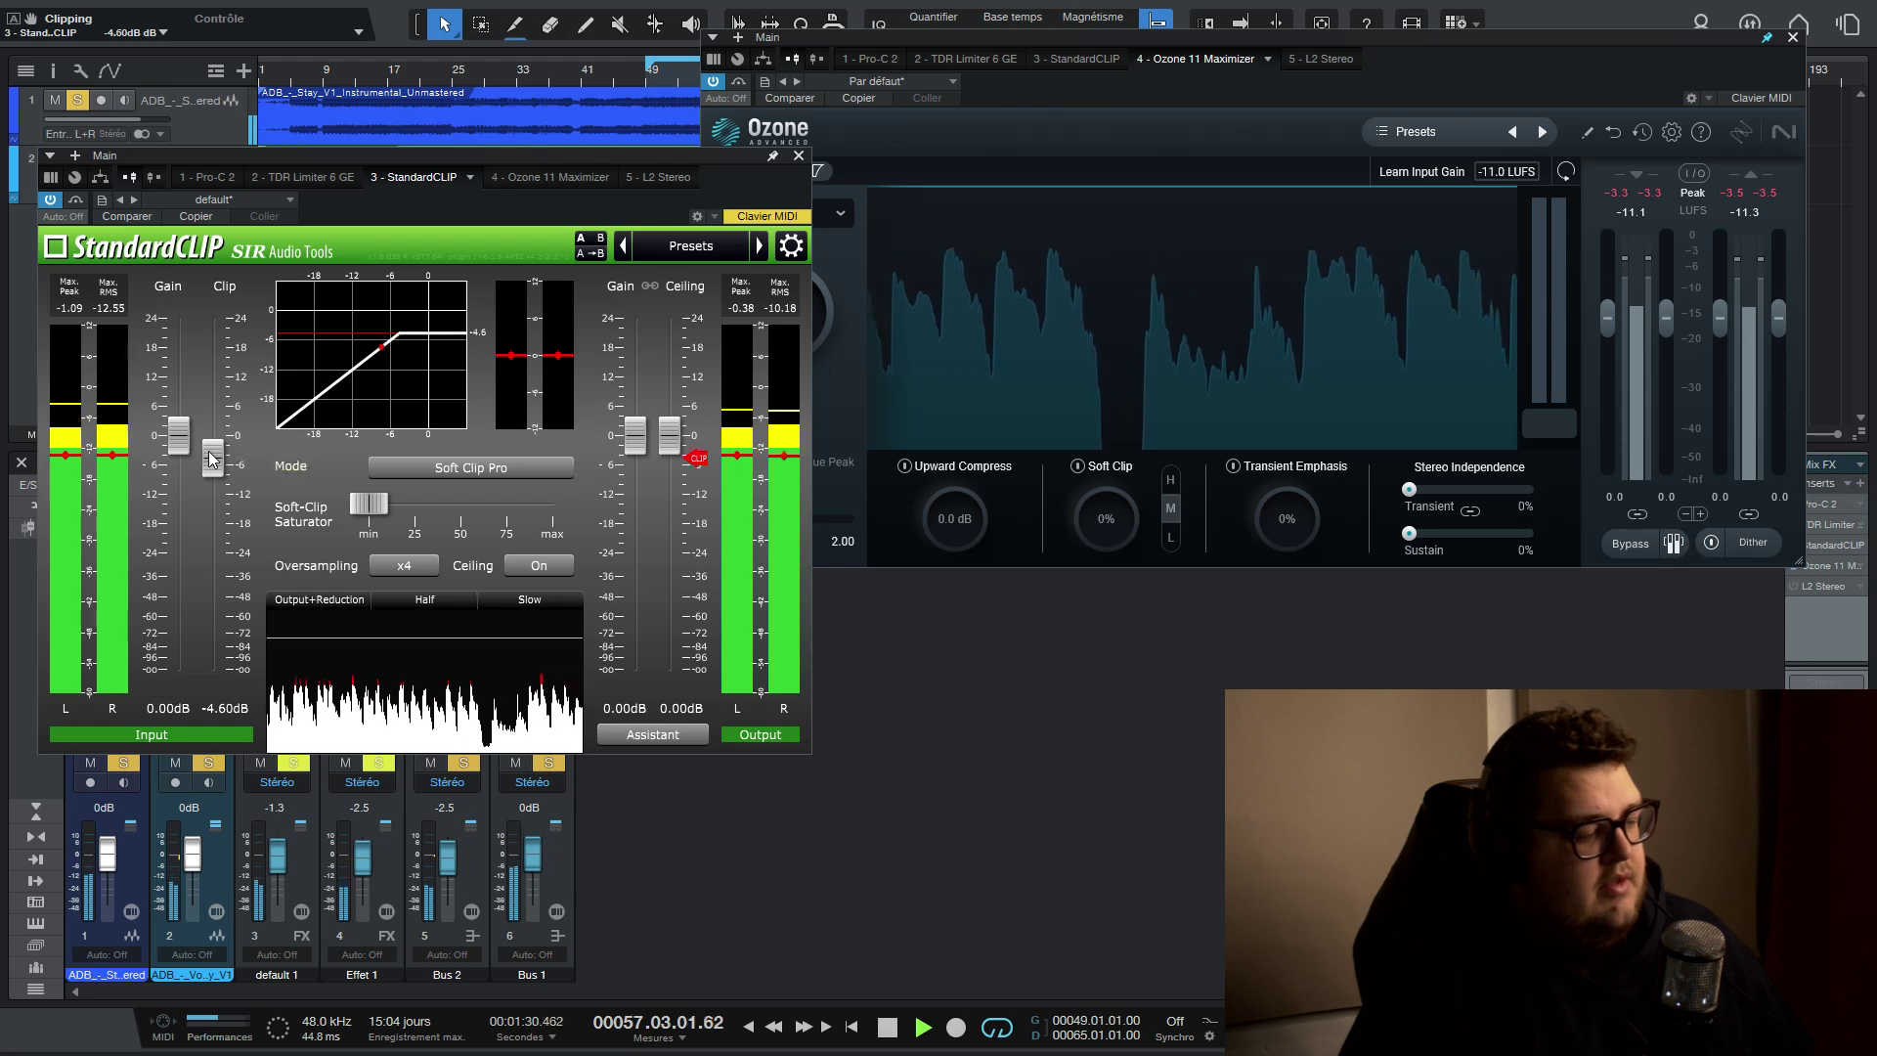
key(space)
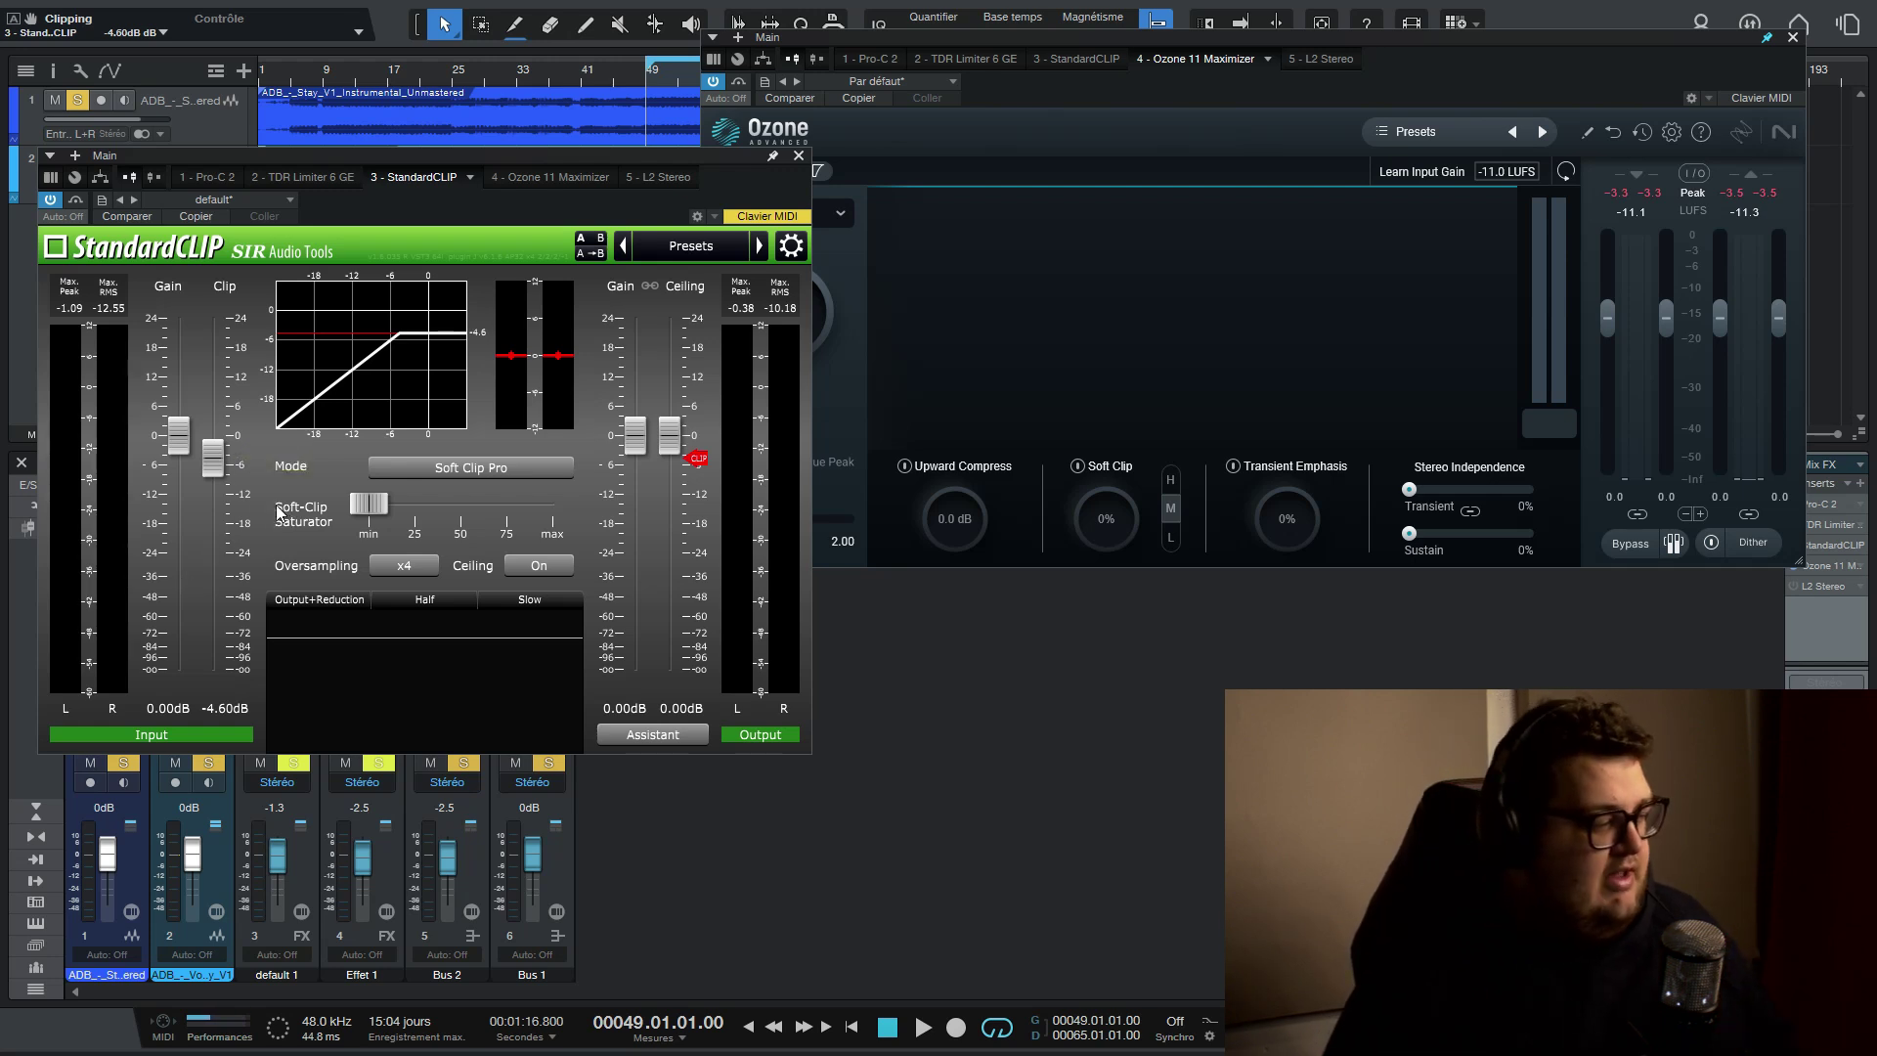
Play the loop and compare the sound with StandardCLIP bypassed and active
key(space)
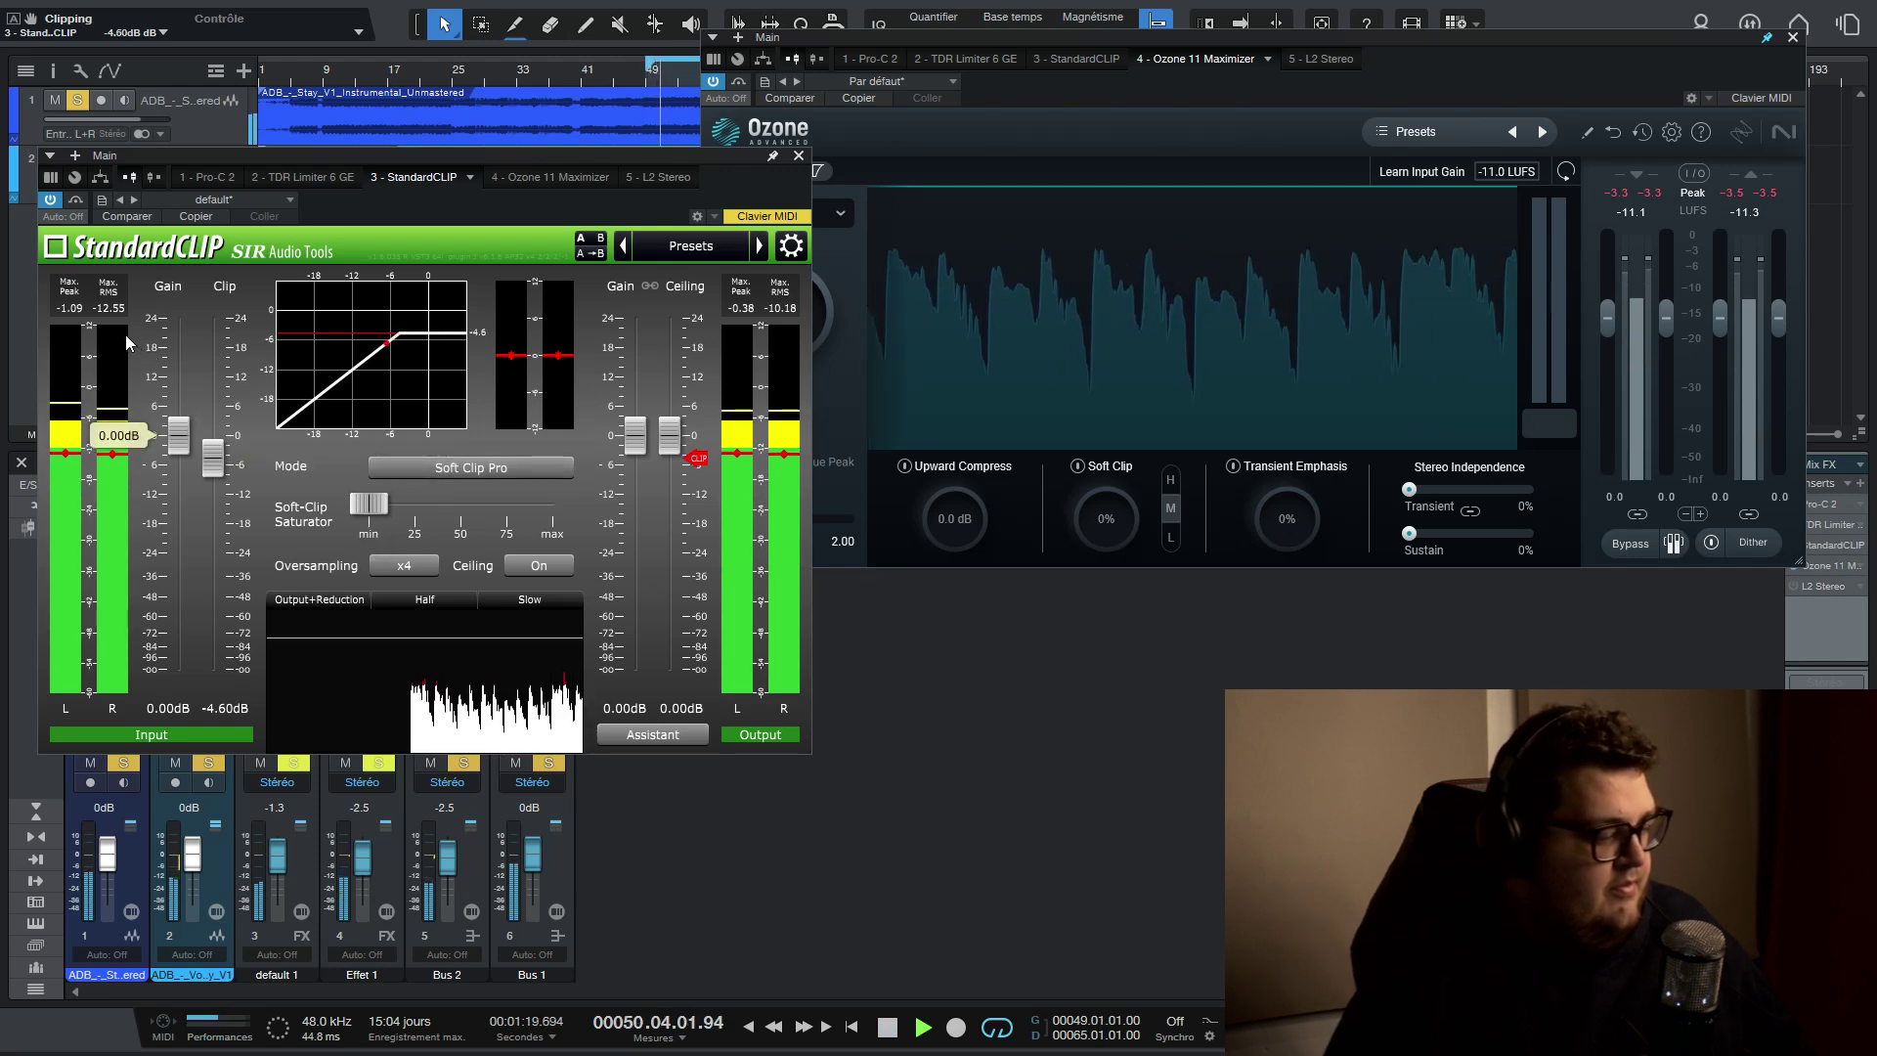
click(75, 200)
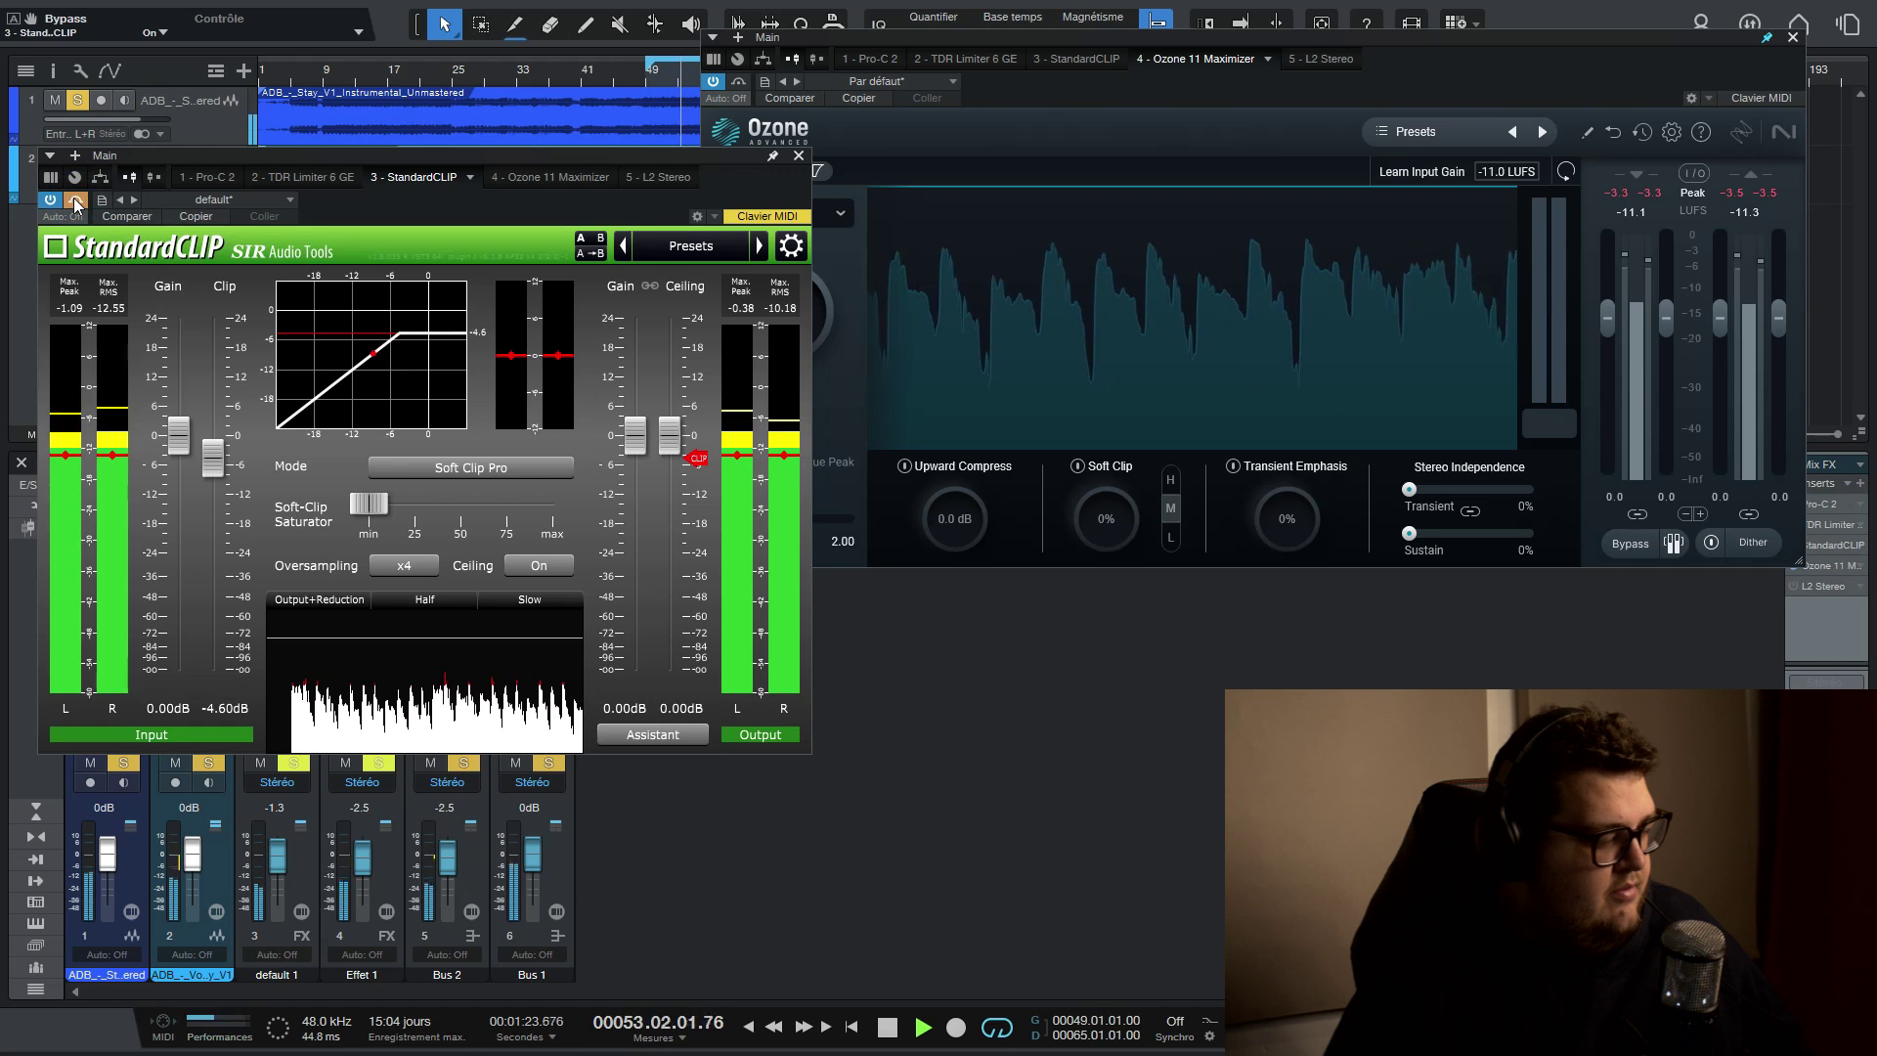
click(75, 200)
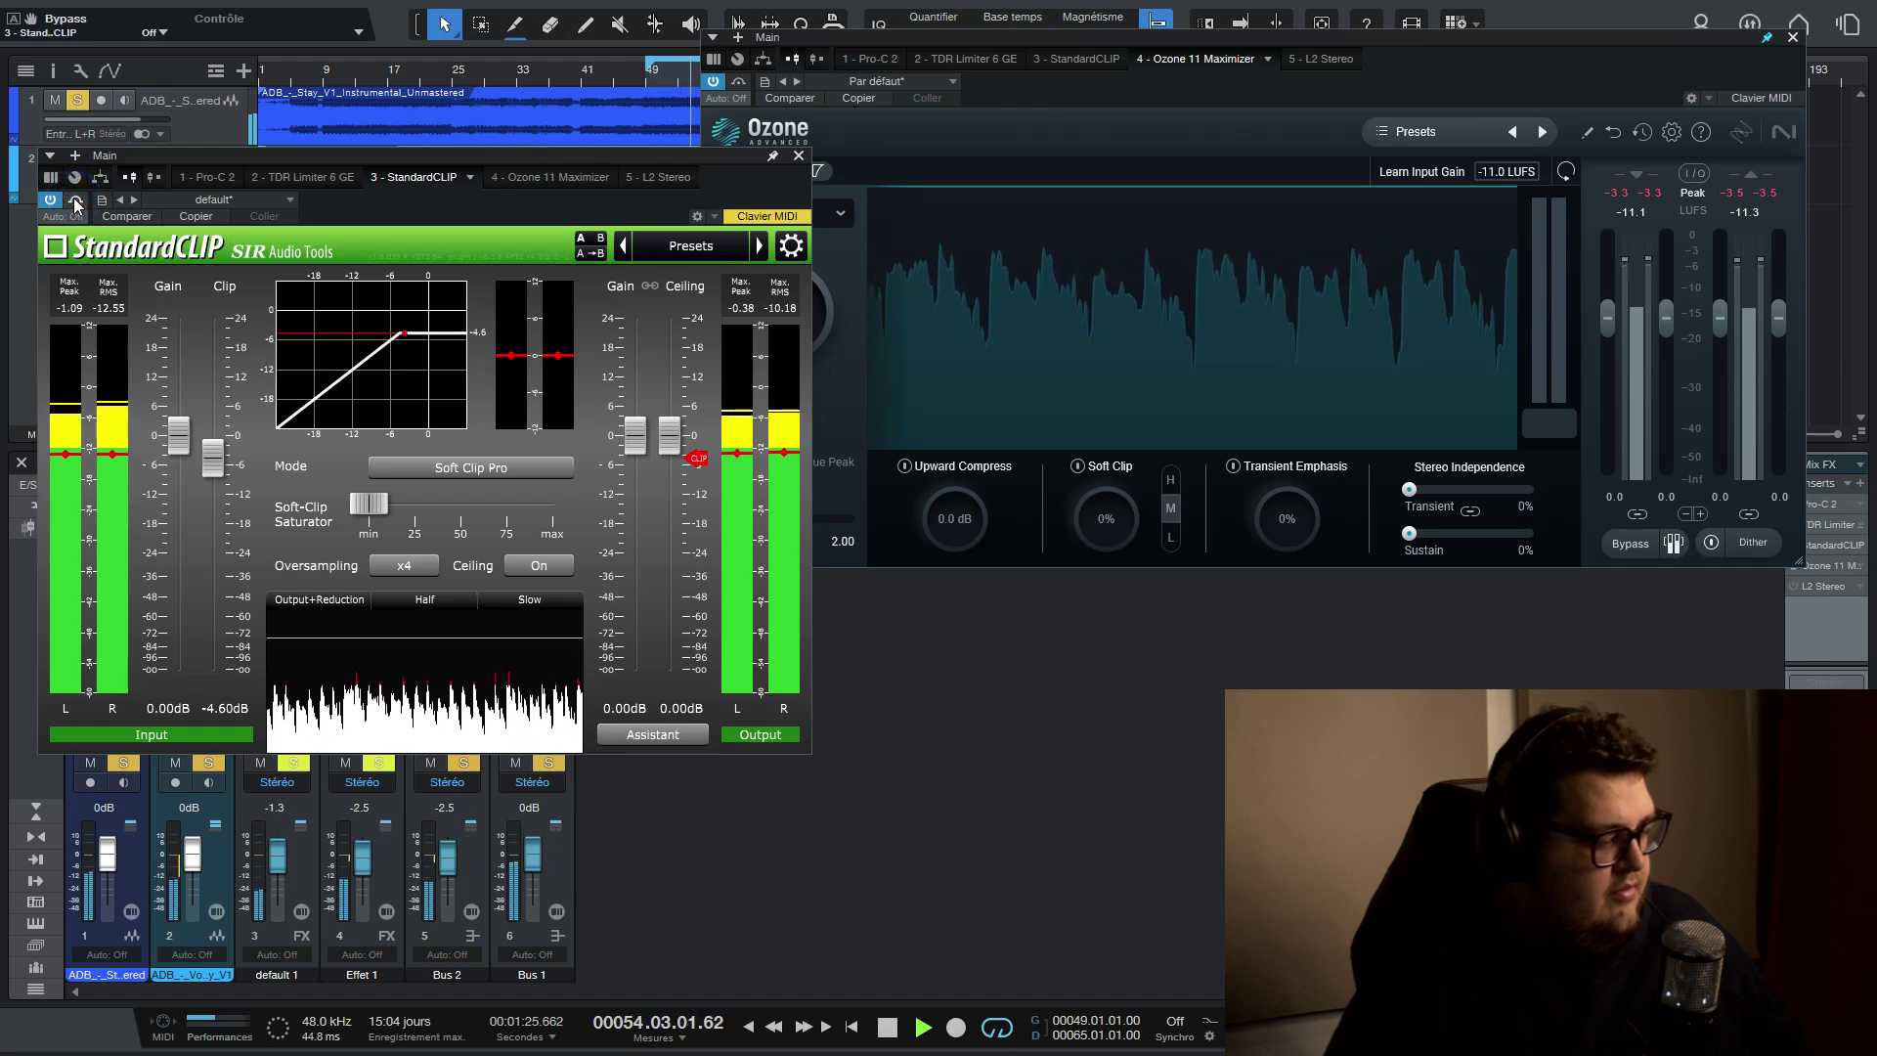
key(space)
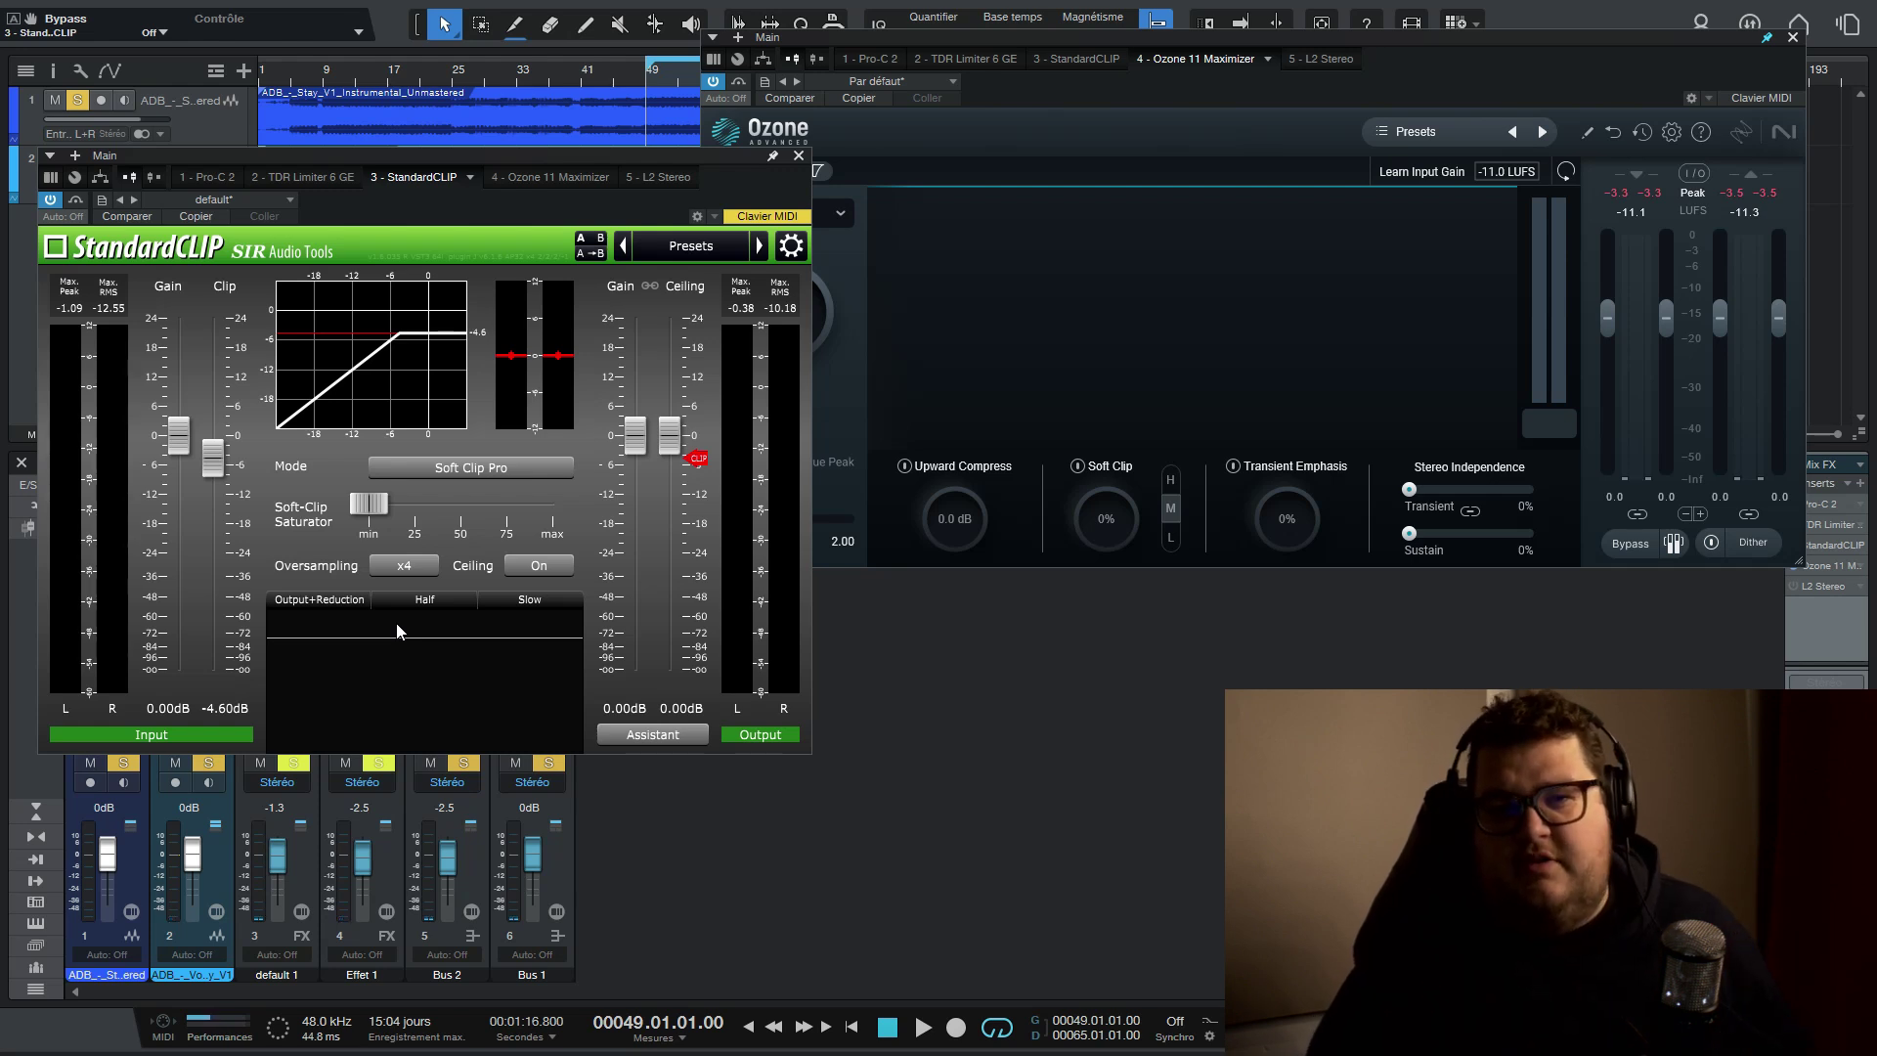
Move StandardCLIP clear of the Ozone 11 Maximizer window and audition the clipped loop through the maximizer
drag(684, 163, 640, 78)
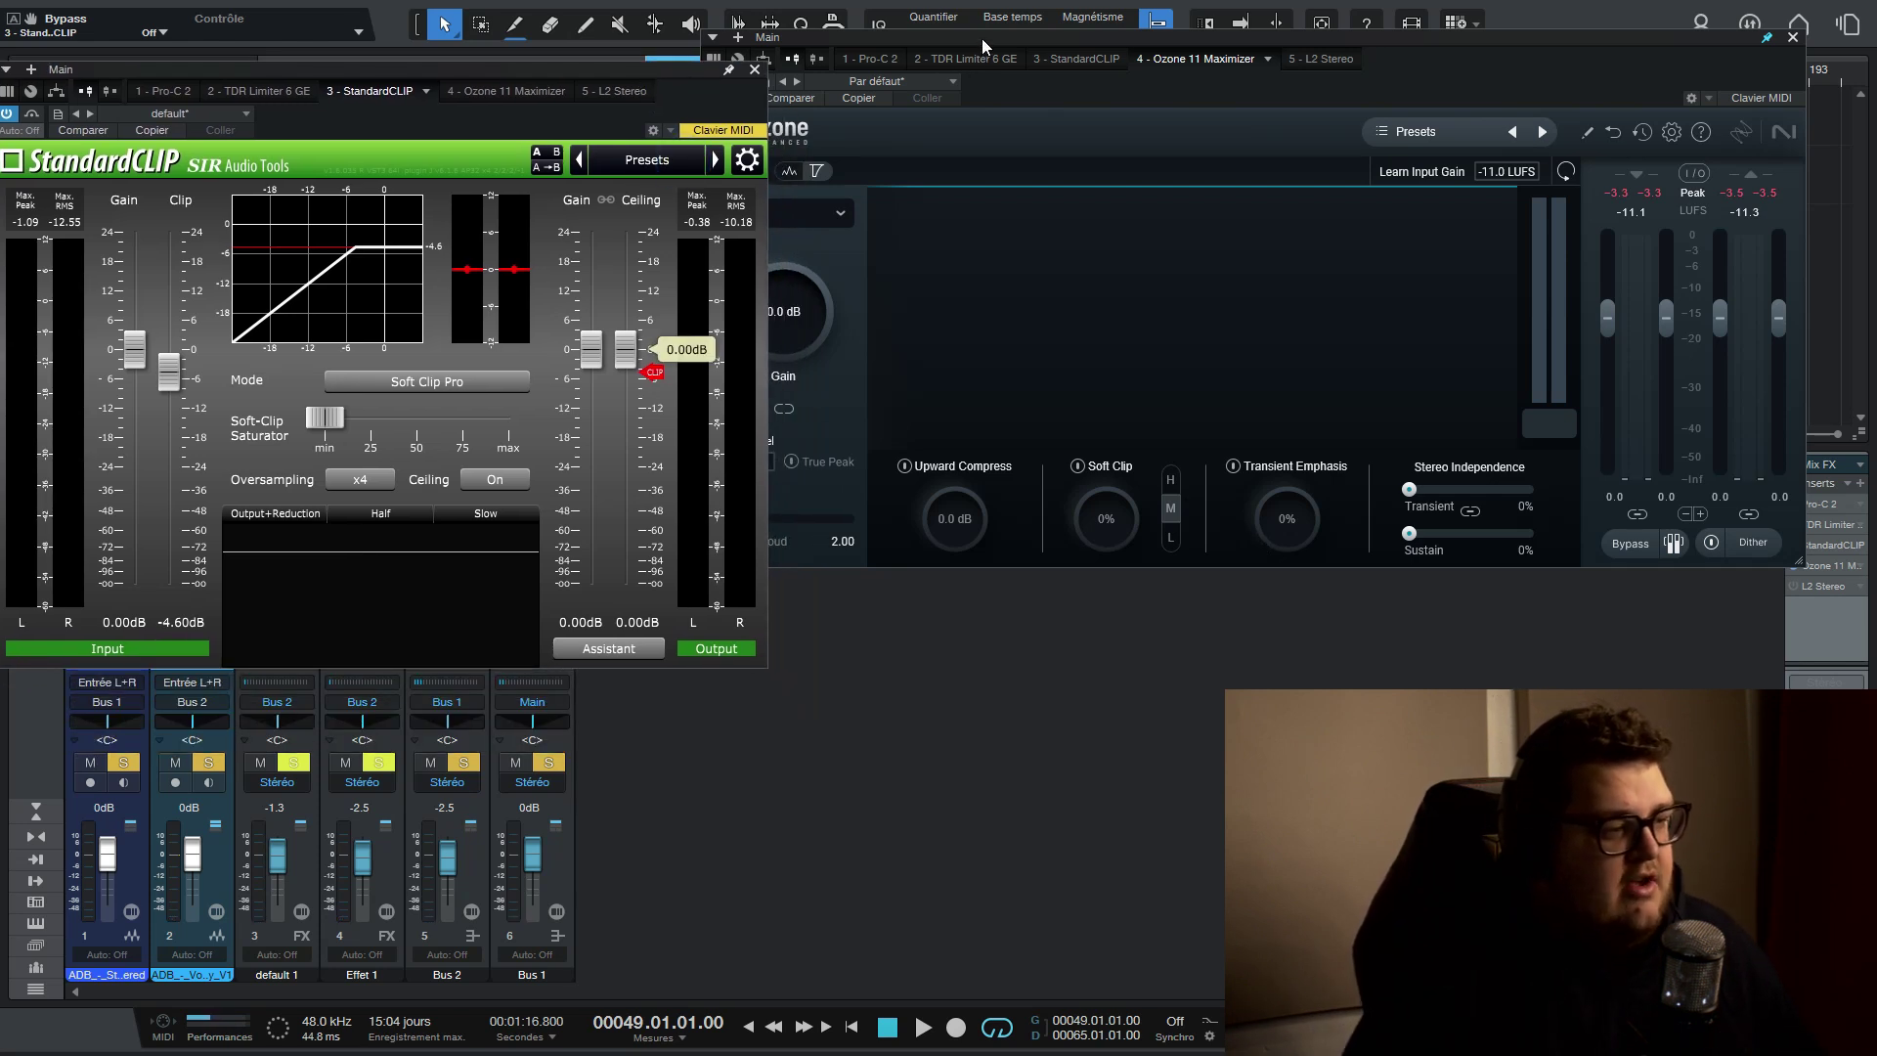
click(982, 38)
key(space)
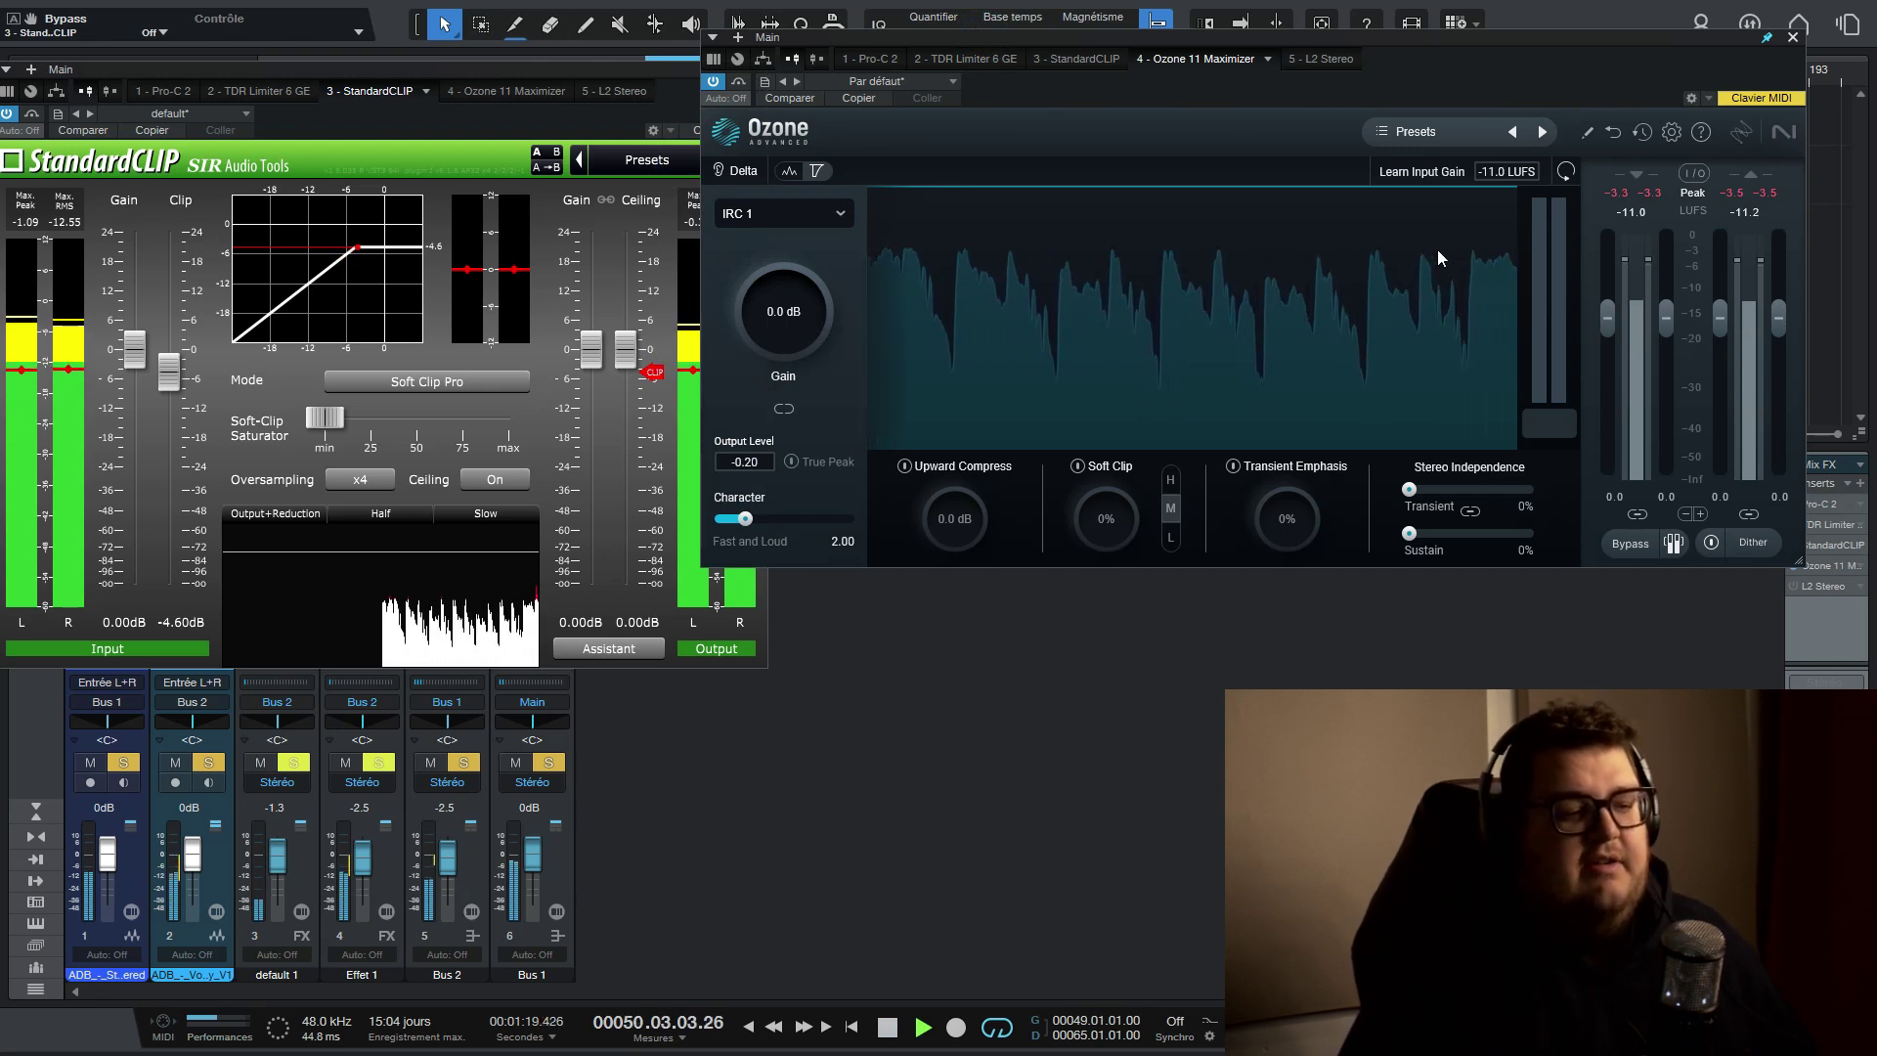
key(space)
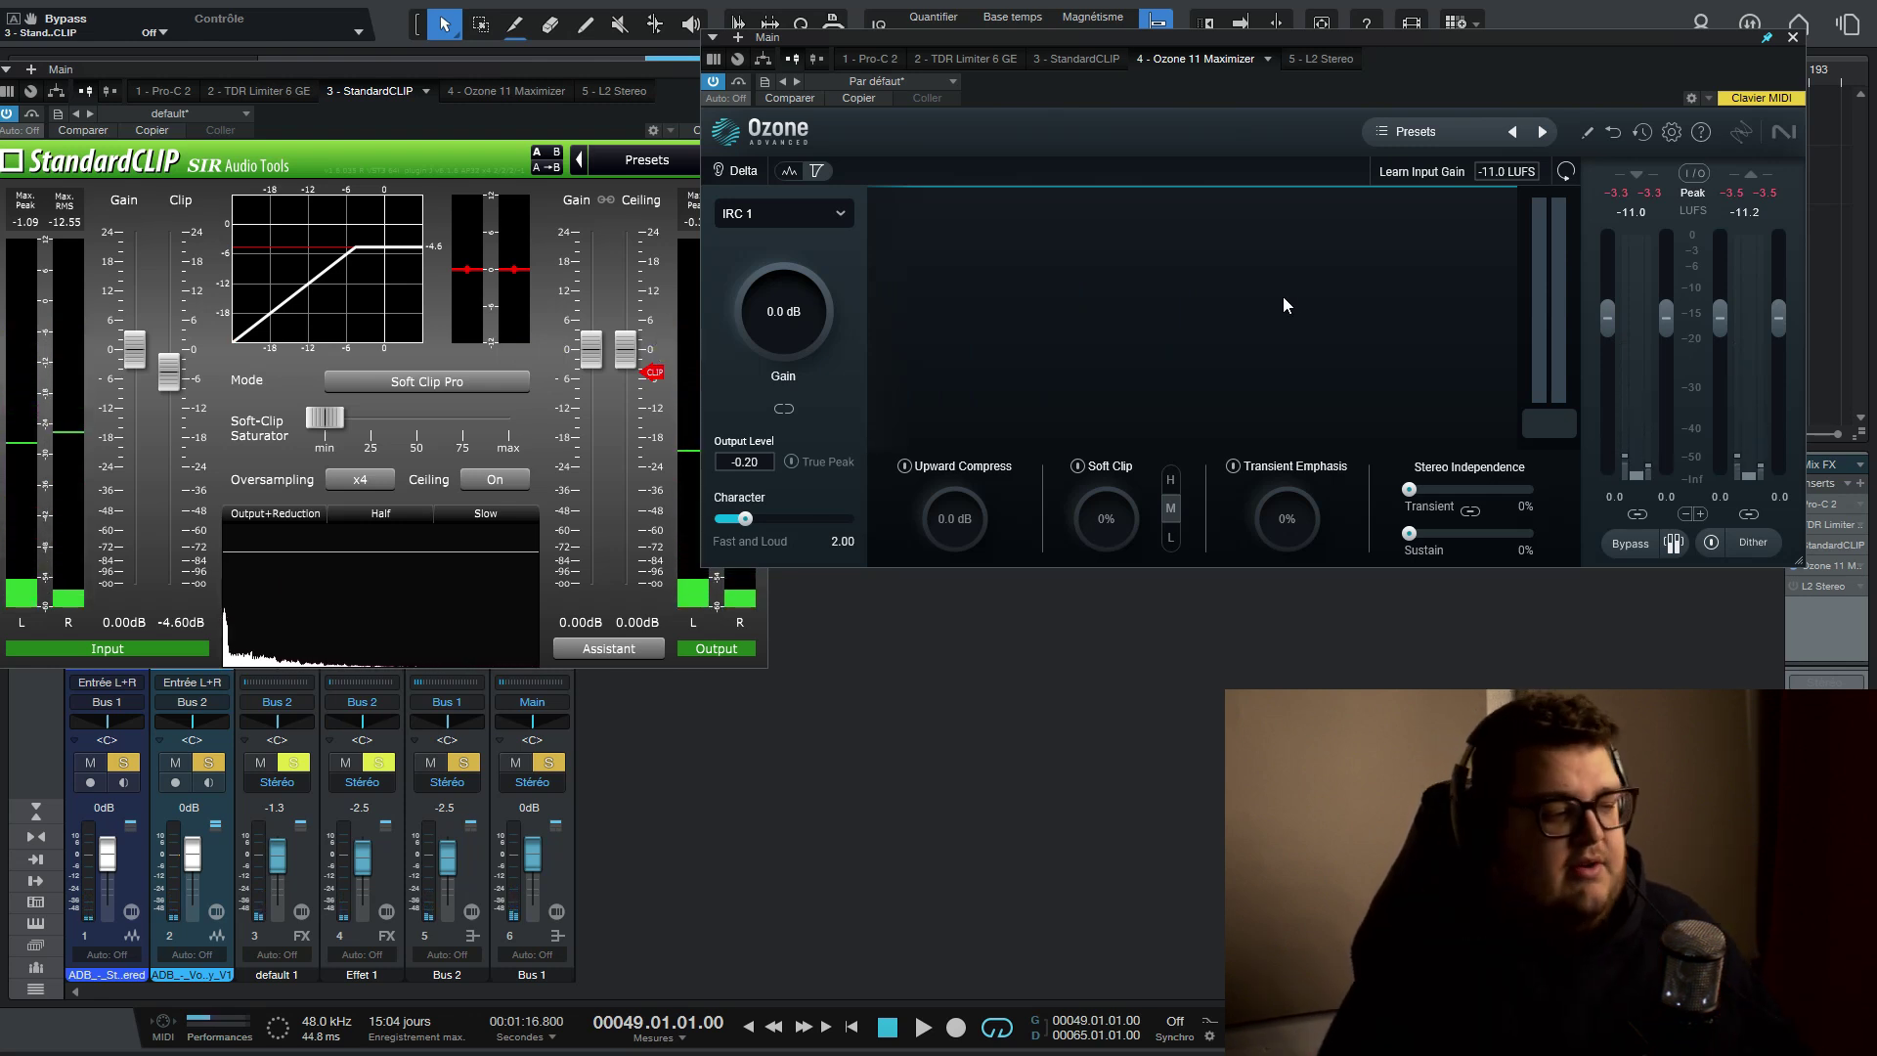
Raise the Ozone 11 Maximizer gain to about +5.2 dB during loop playback
key(space)
scroll(794, 284, up, 5)
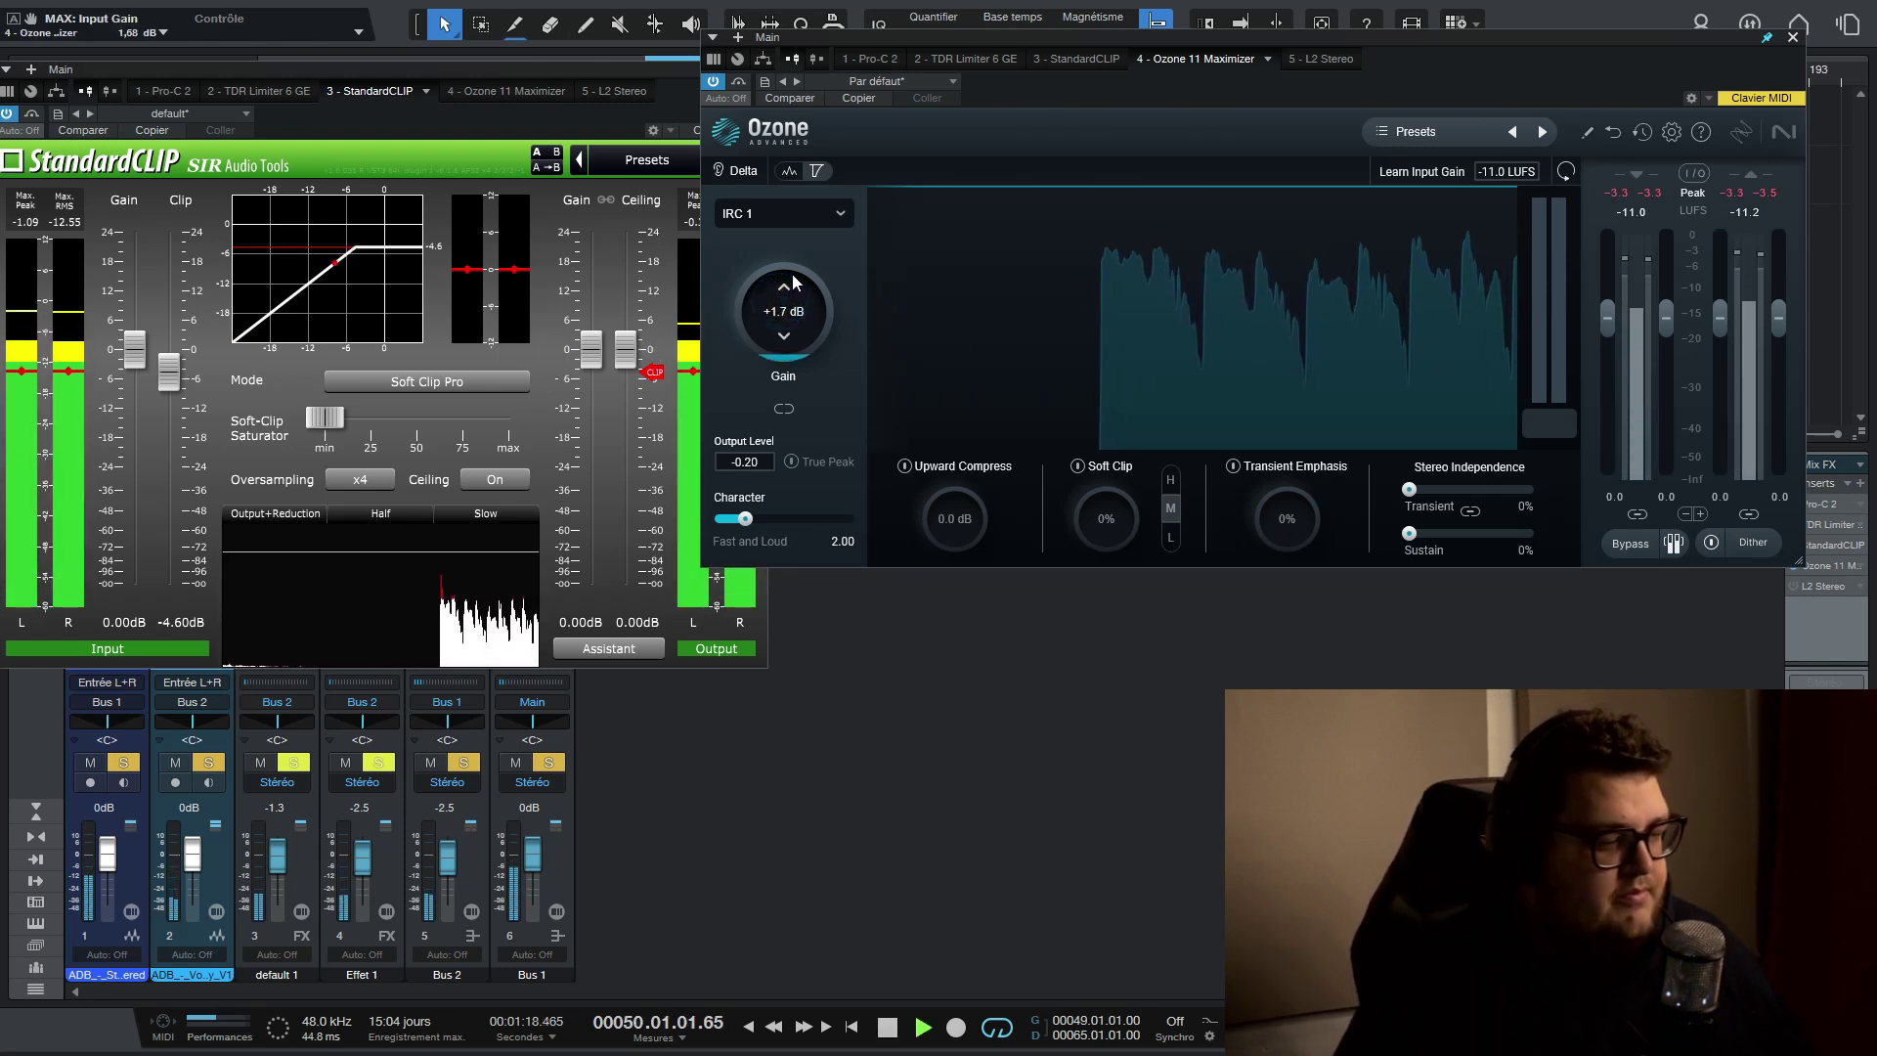
drag(793, 283, 819, 217)
key(space)
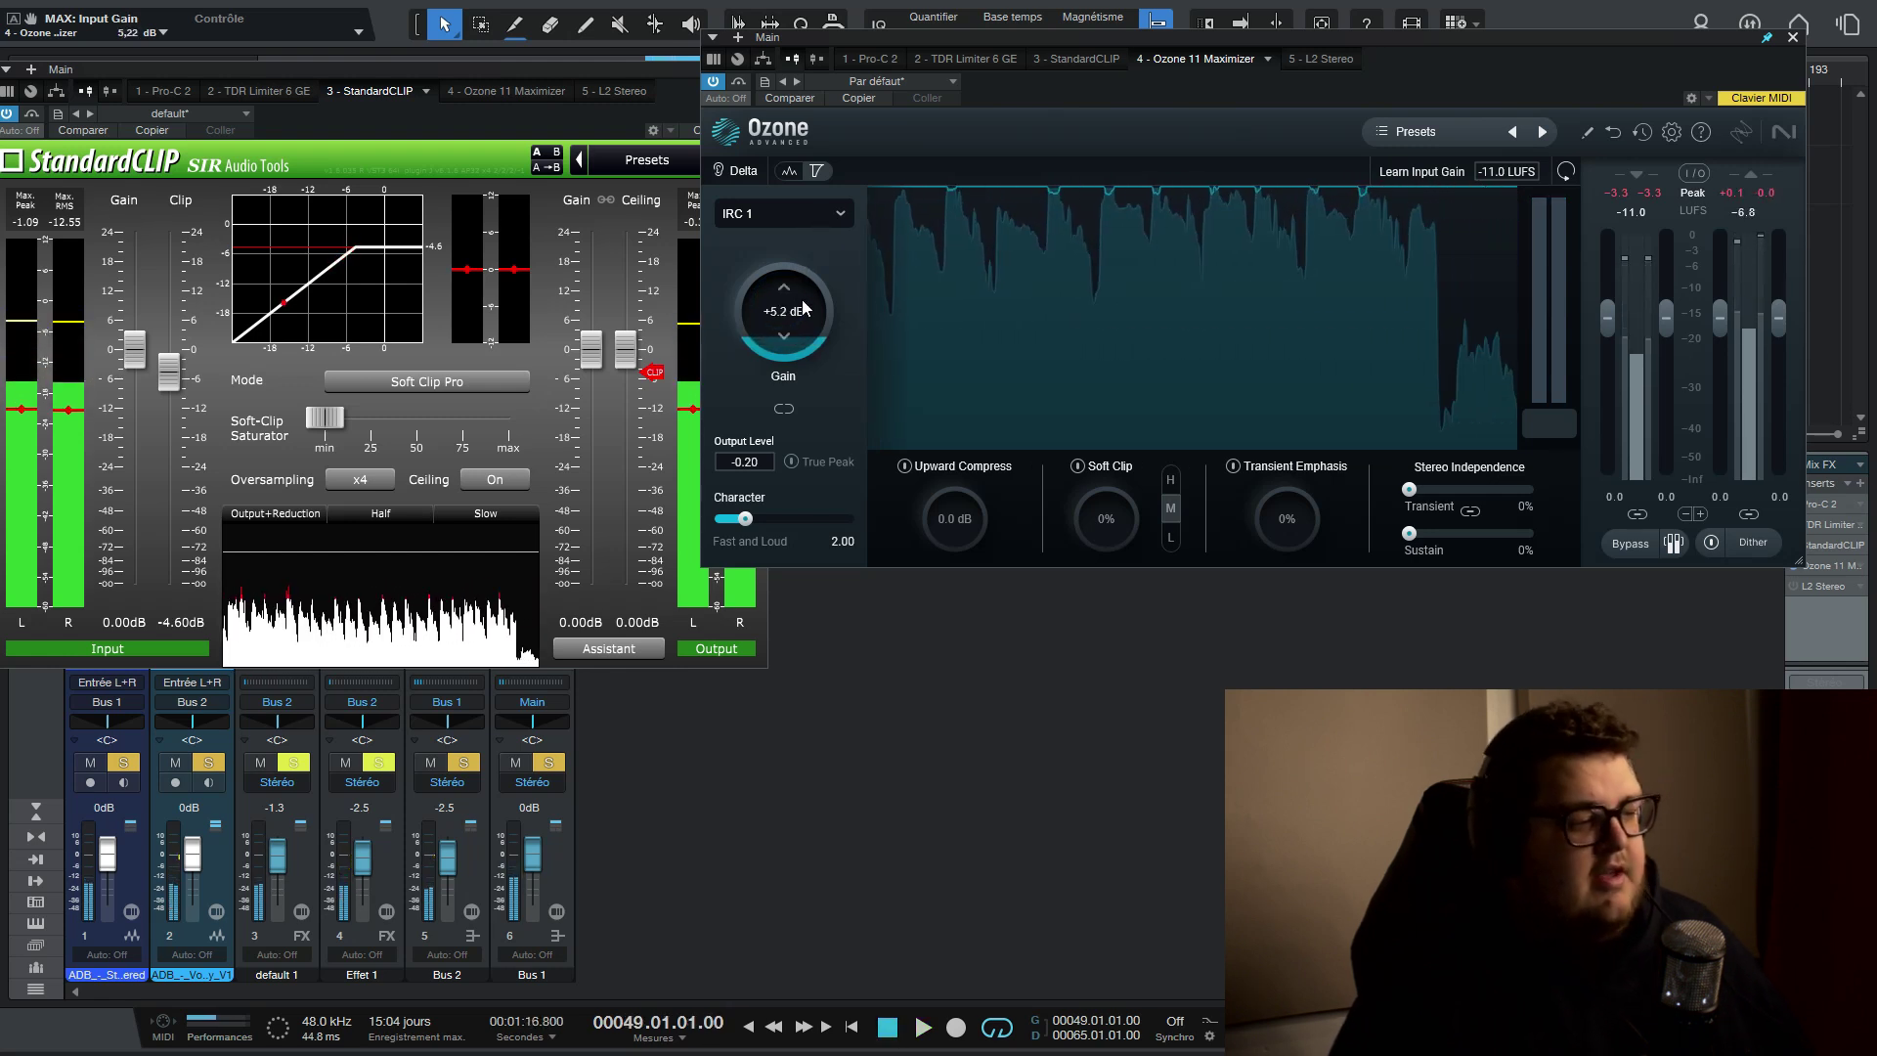
Reset the Ozone 11 Maximizer gain and output level to 0 dB and link the two controls
double_click(804, 308)
double_click(753, 463)
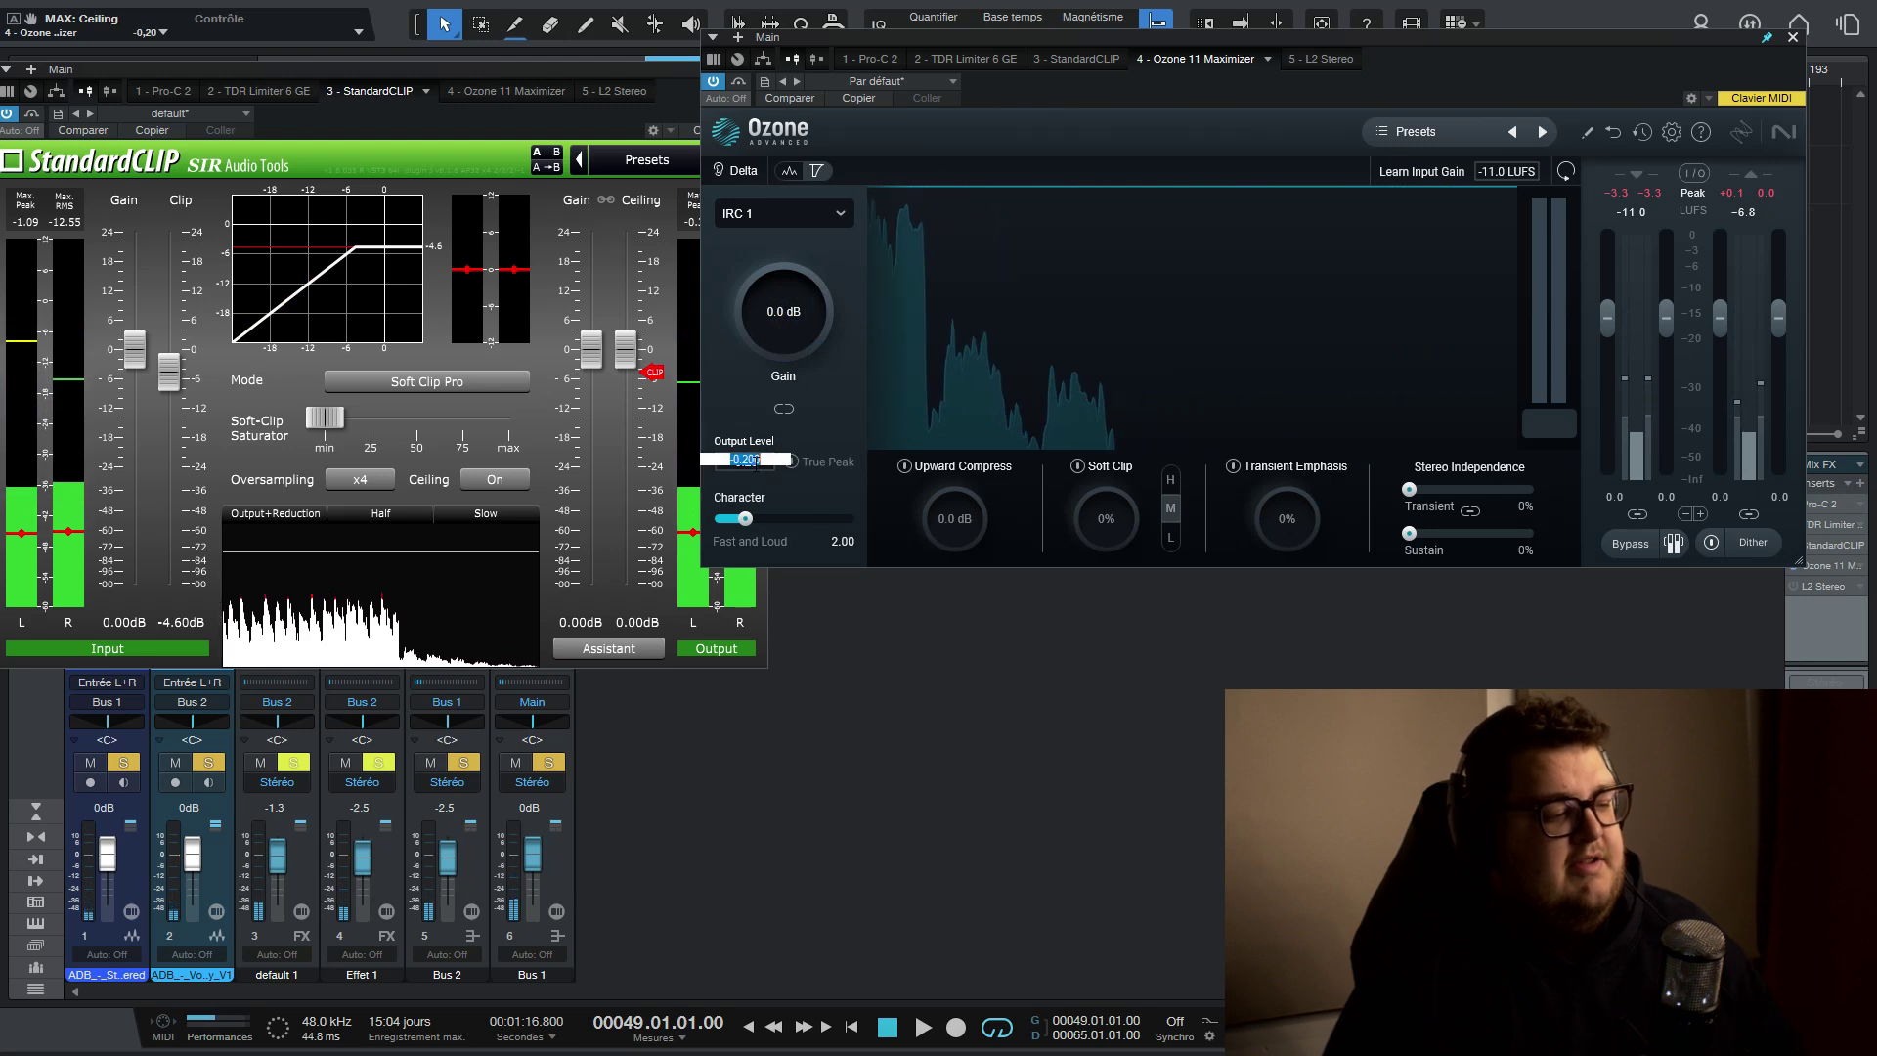
text(0)
key(Return)
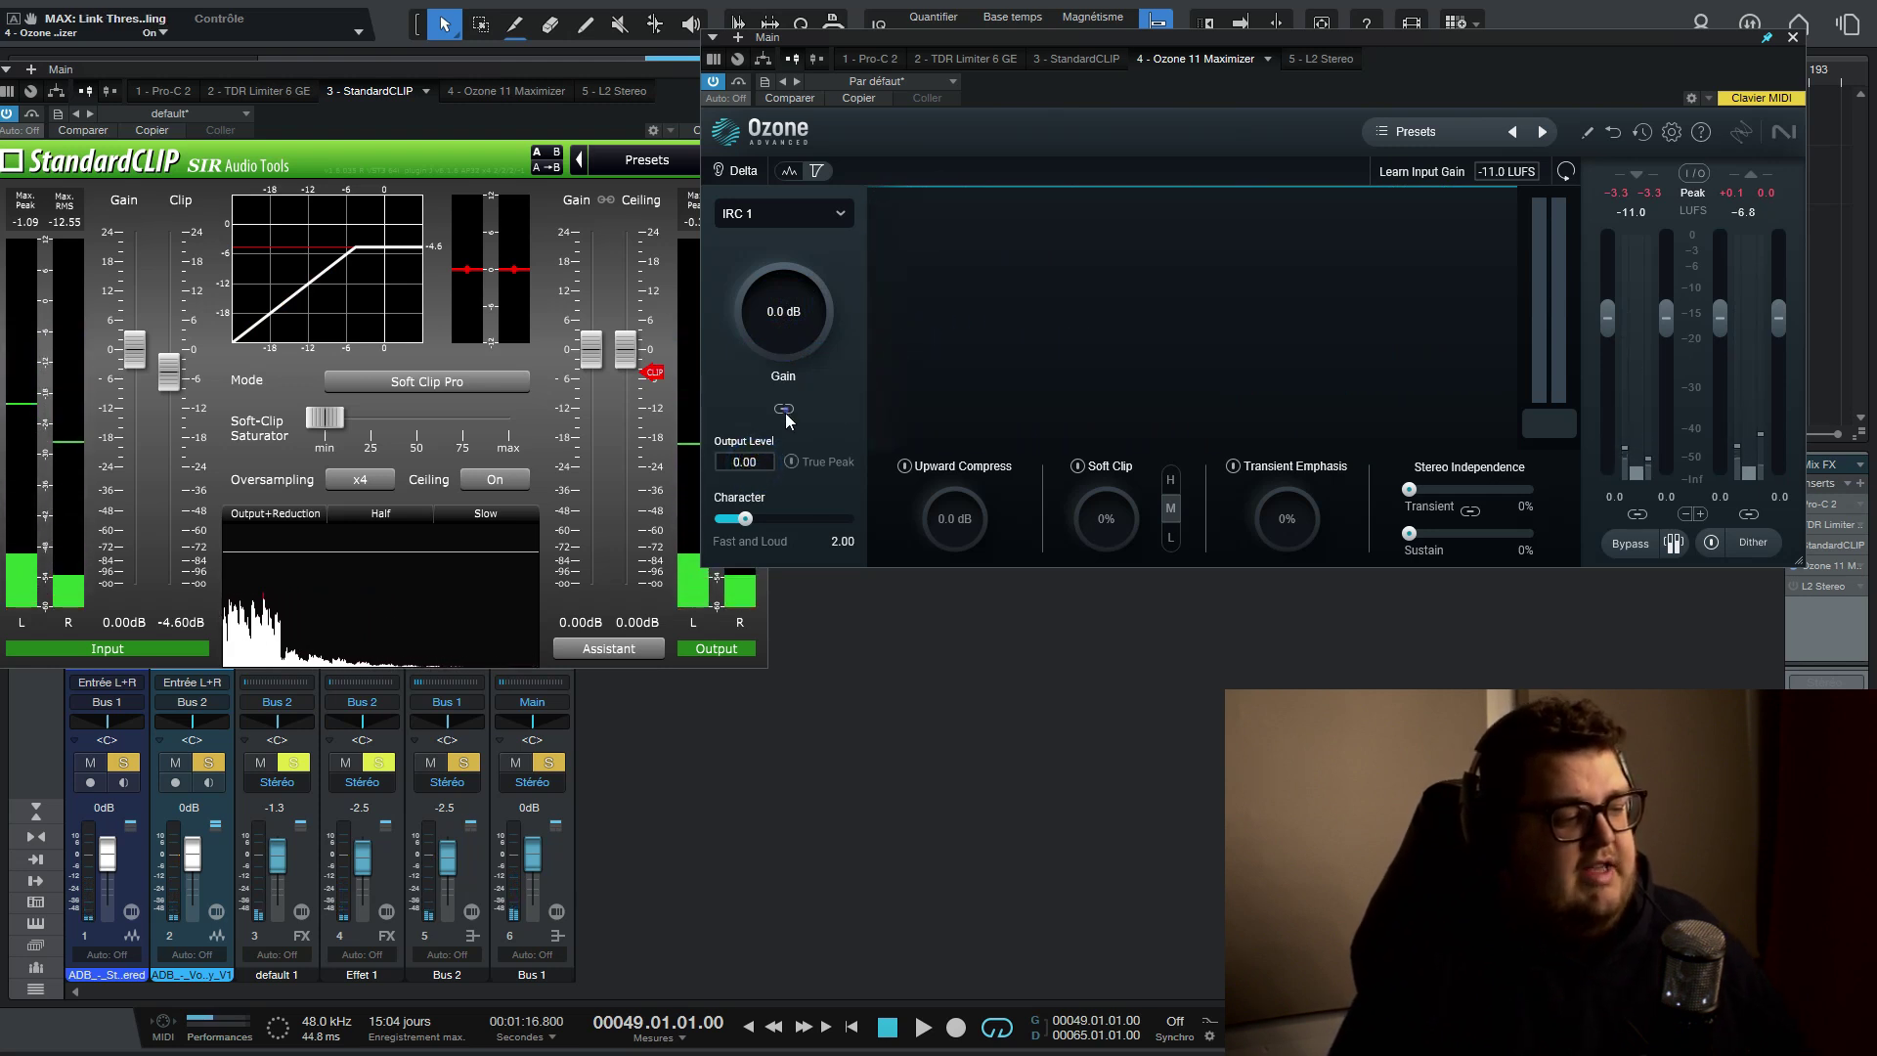
Adjust the linked Ozone 11 Maximizer gain to about +6.5 dB and output level to -6.54 dB during loop playback
drag(770, 311, 814, 190)
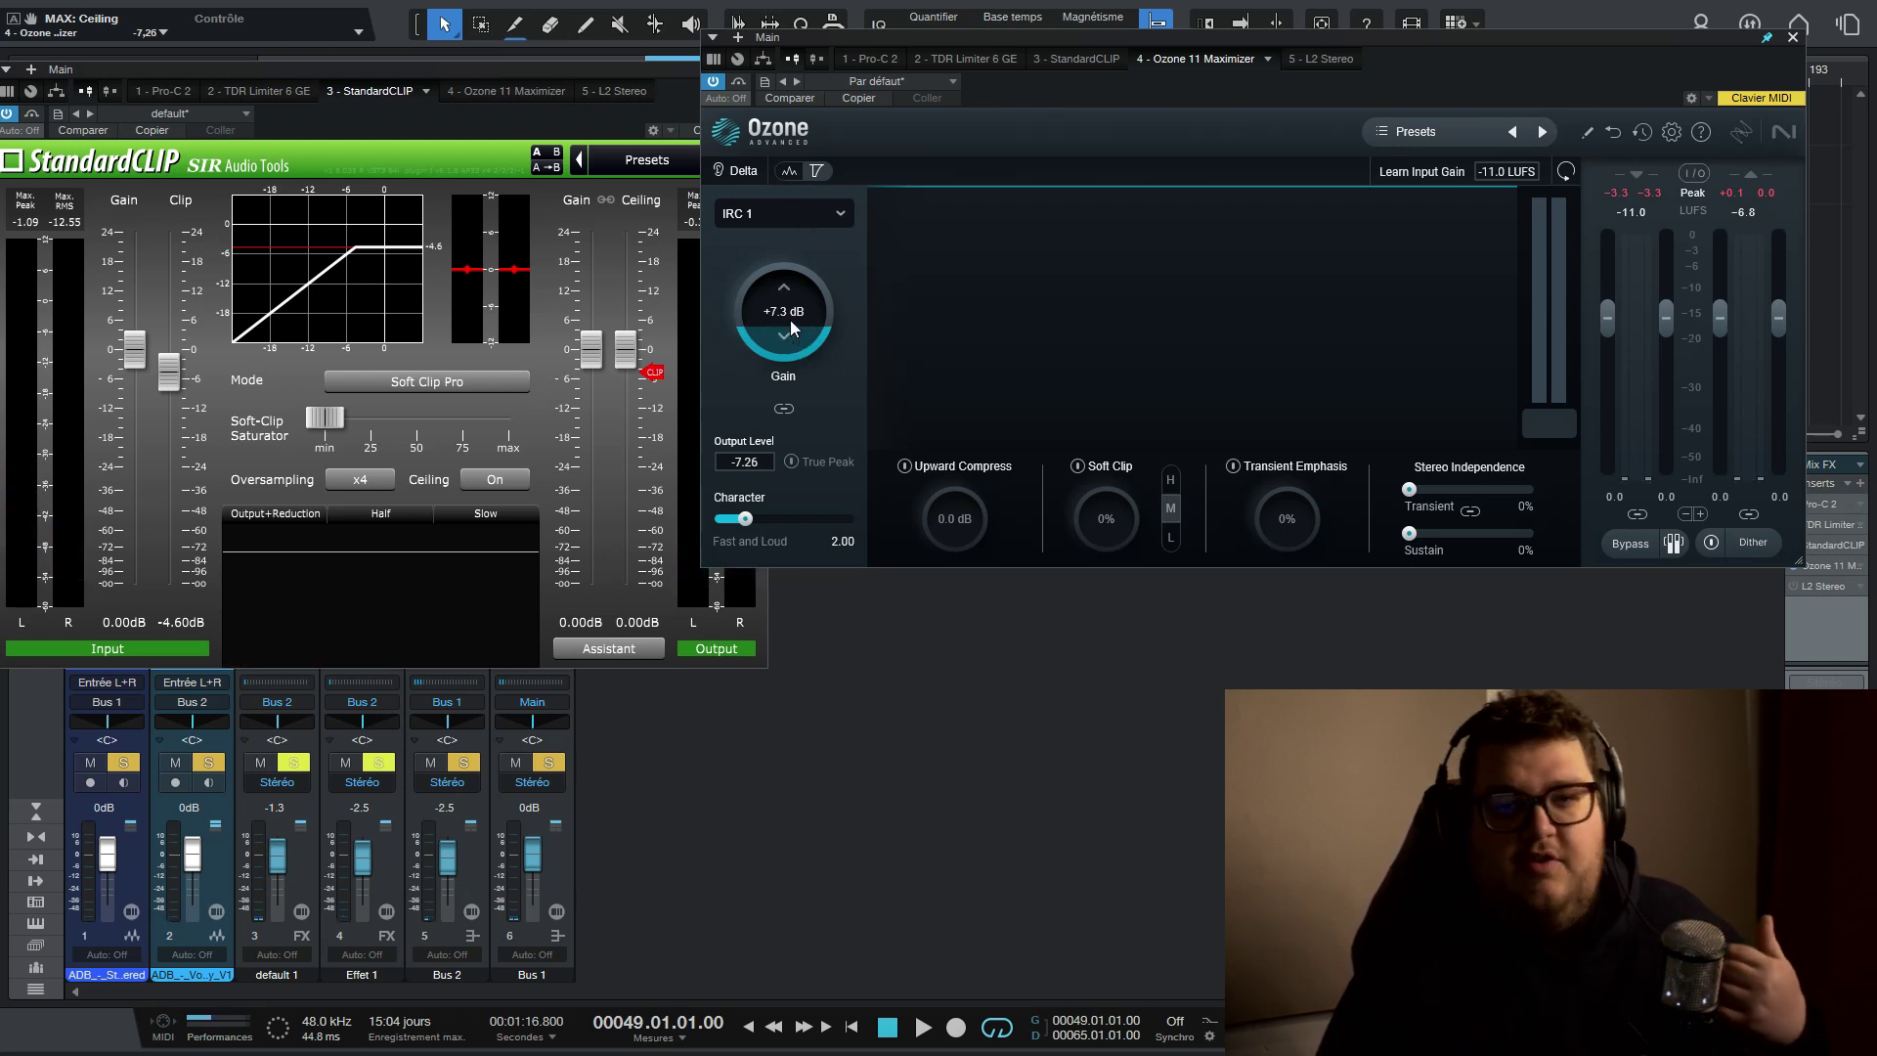
key(space)
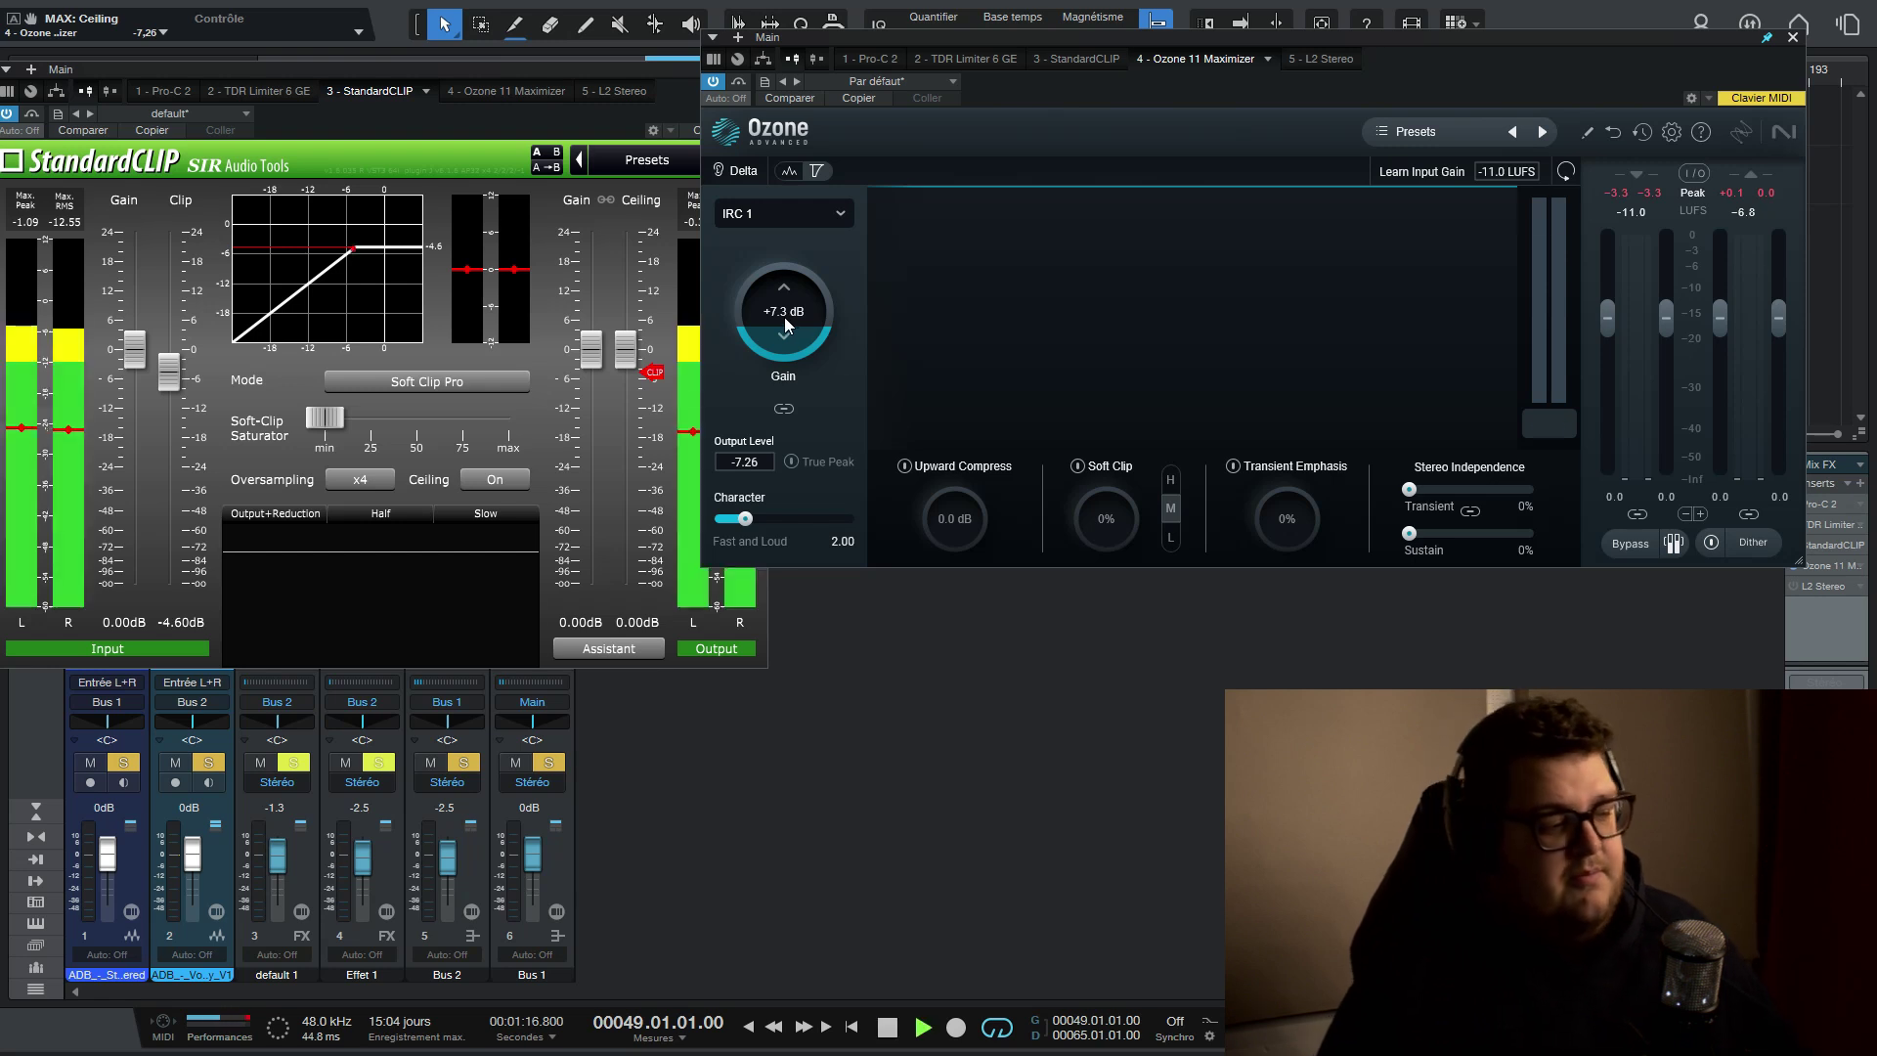
mouse_move(790, 320)
mouse_down()
mouse_move(784, 414)
mouse_move(813, 196)
mouse_move(788, 420)
mouse_move(822, 313)
mouse_move(821, 331)
mouse_up()
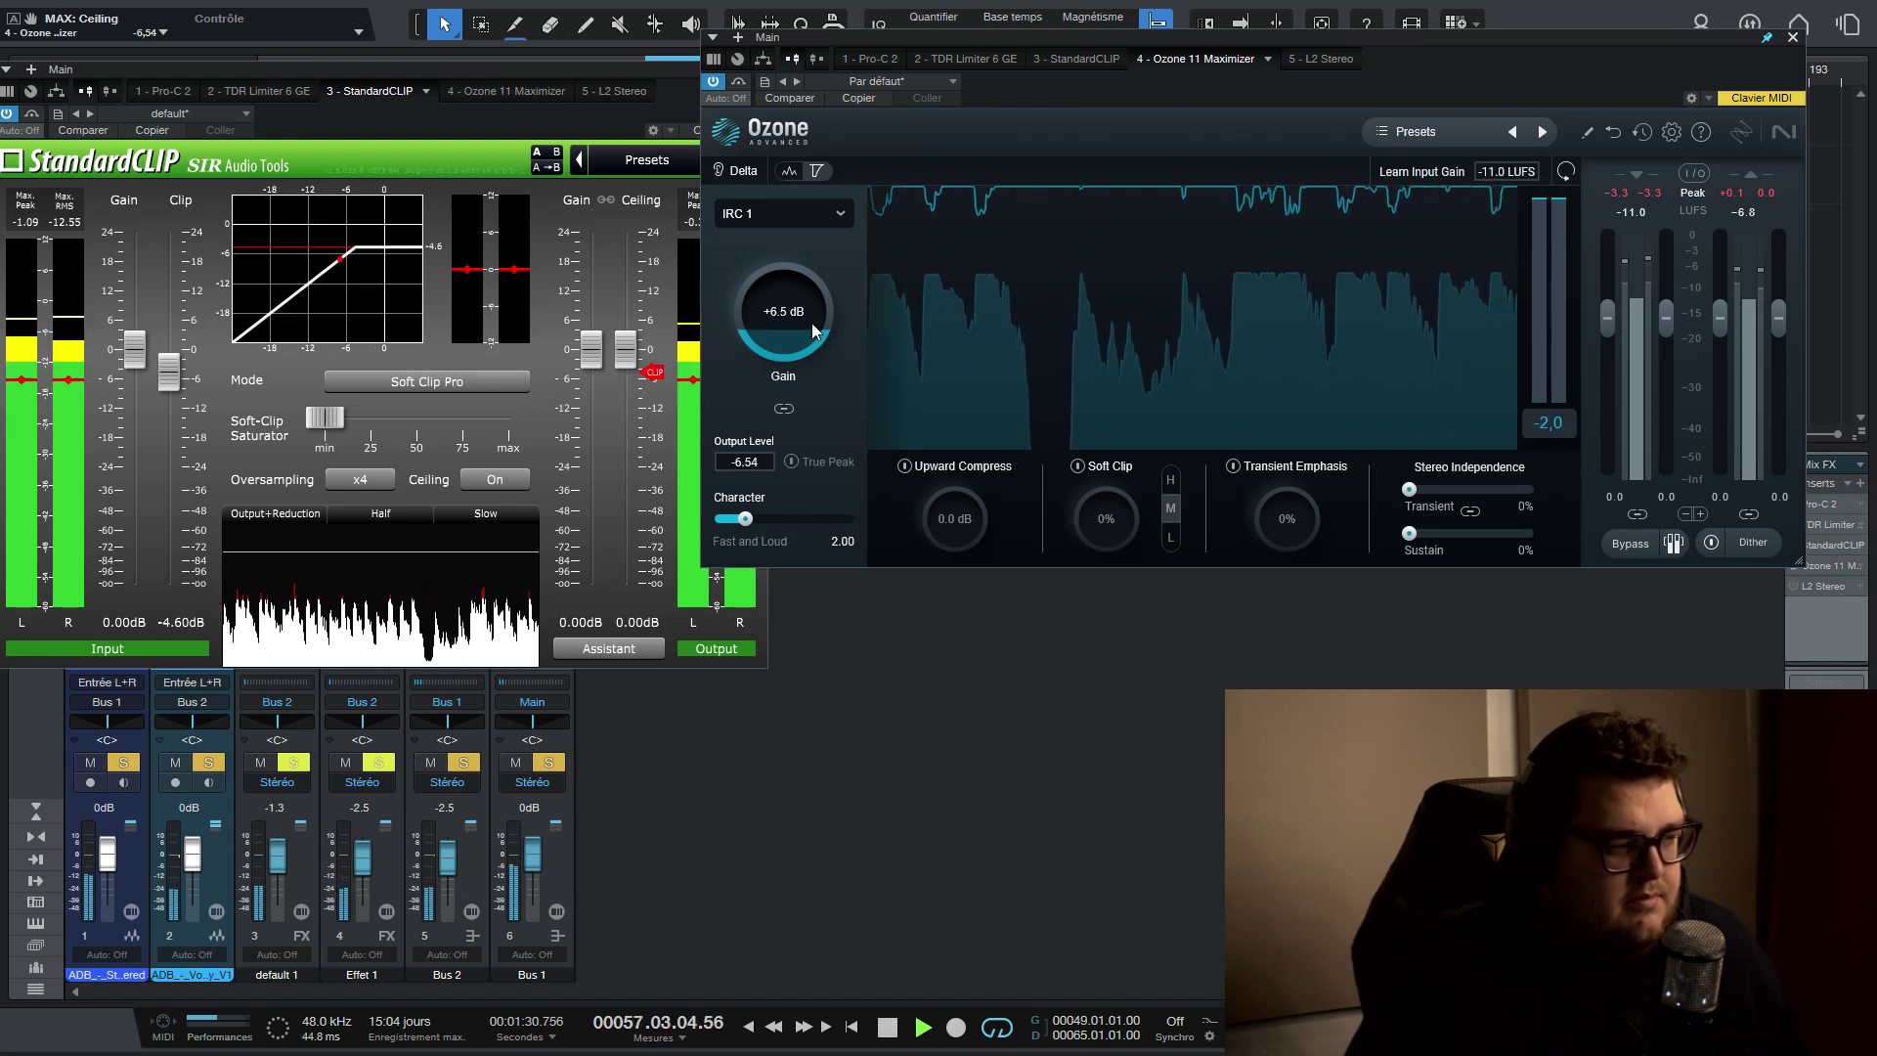
Compare the playing loop with Ozone 11 Maximizer bypassed and active
click(1626, 544)
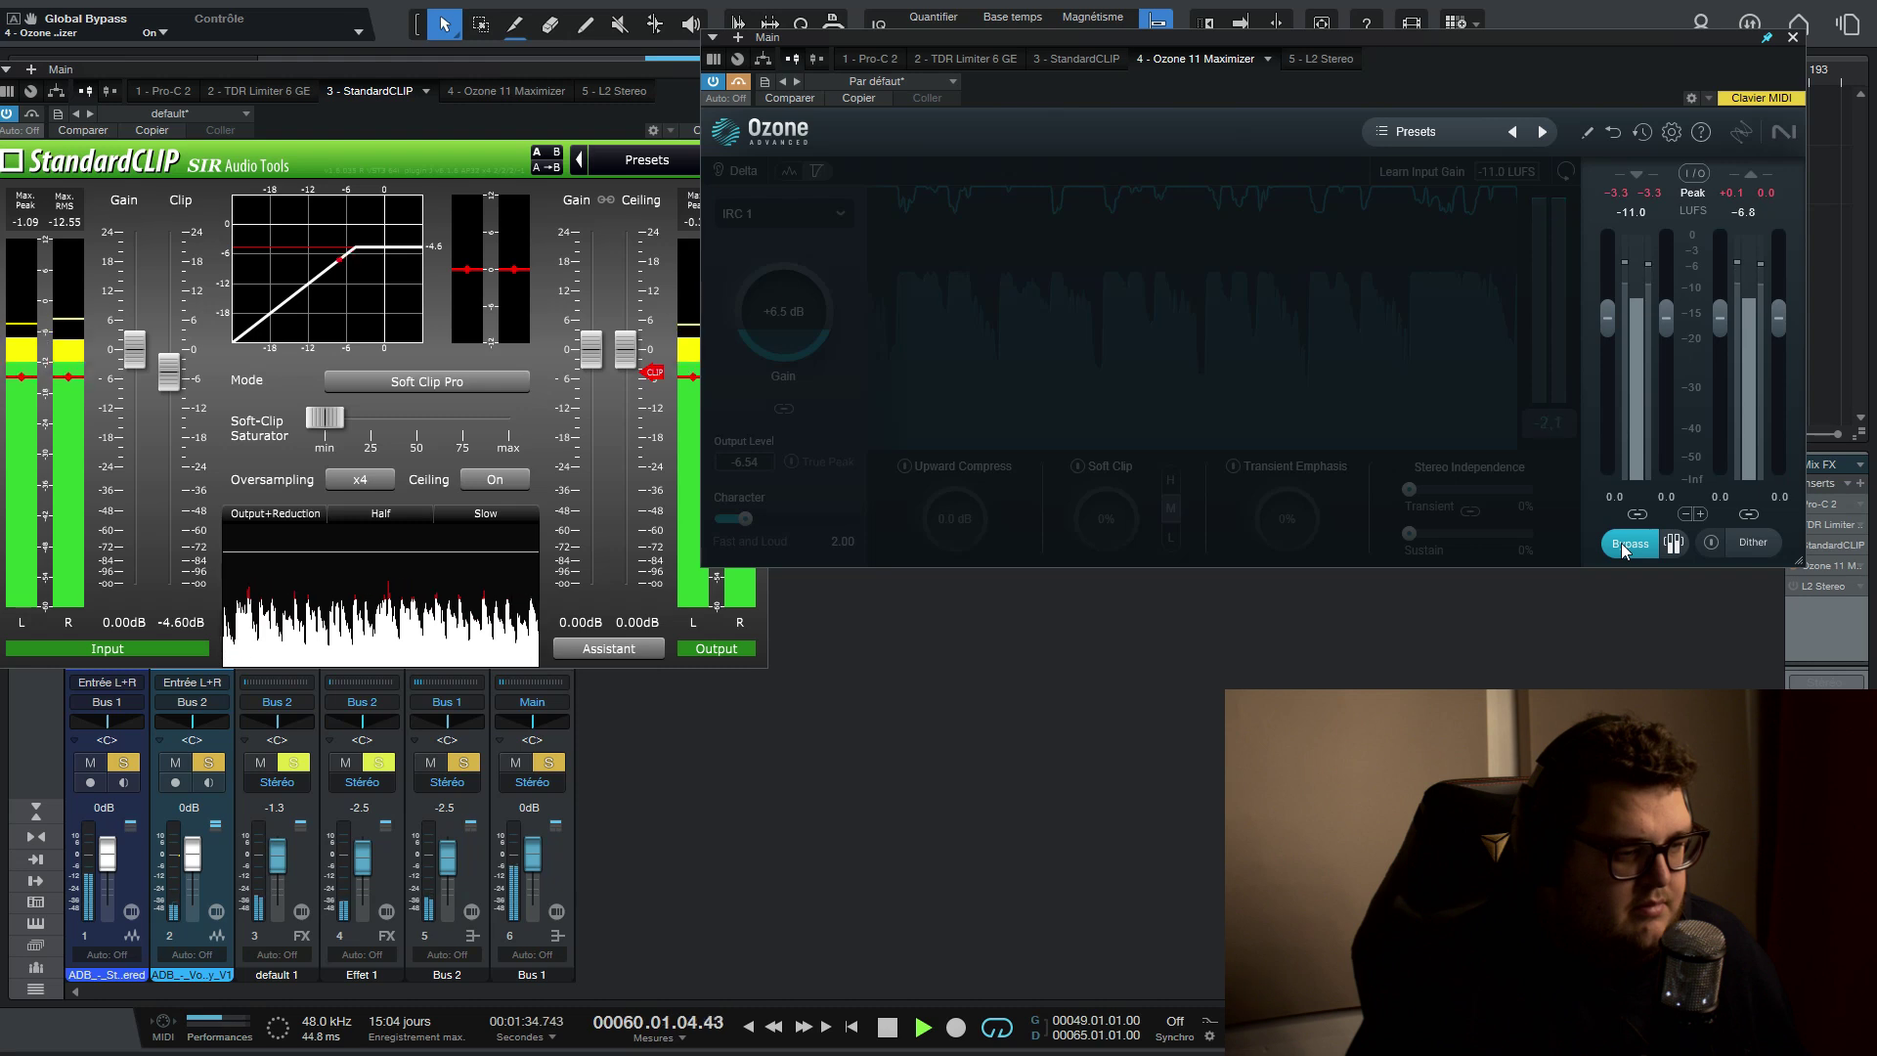
click(1623, 547)
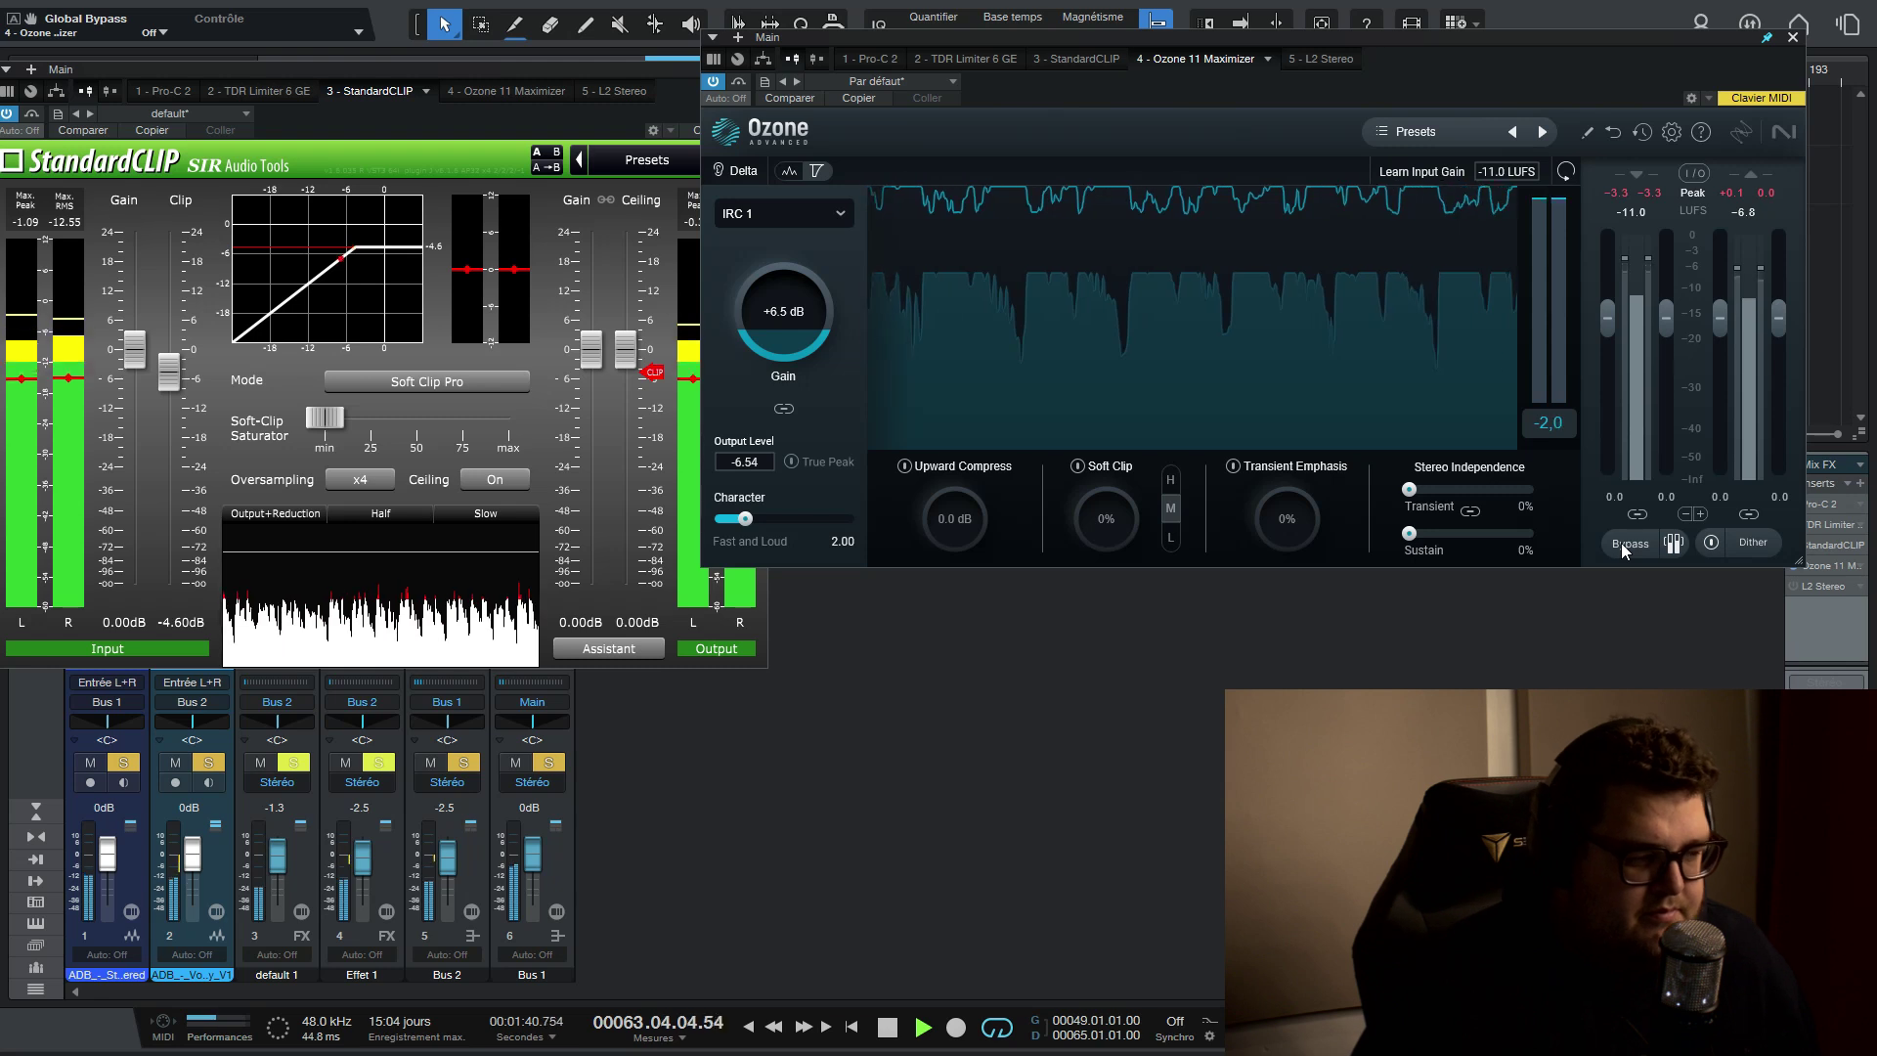
click(1623, 545)
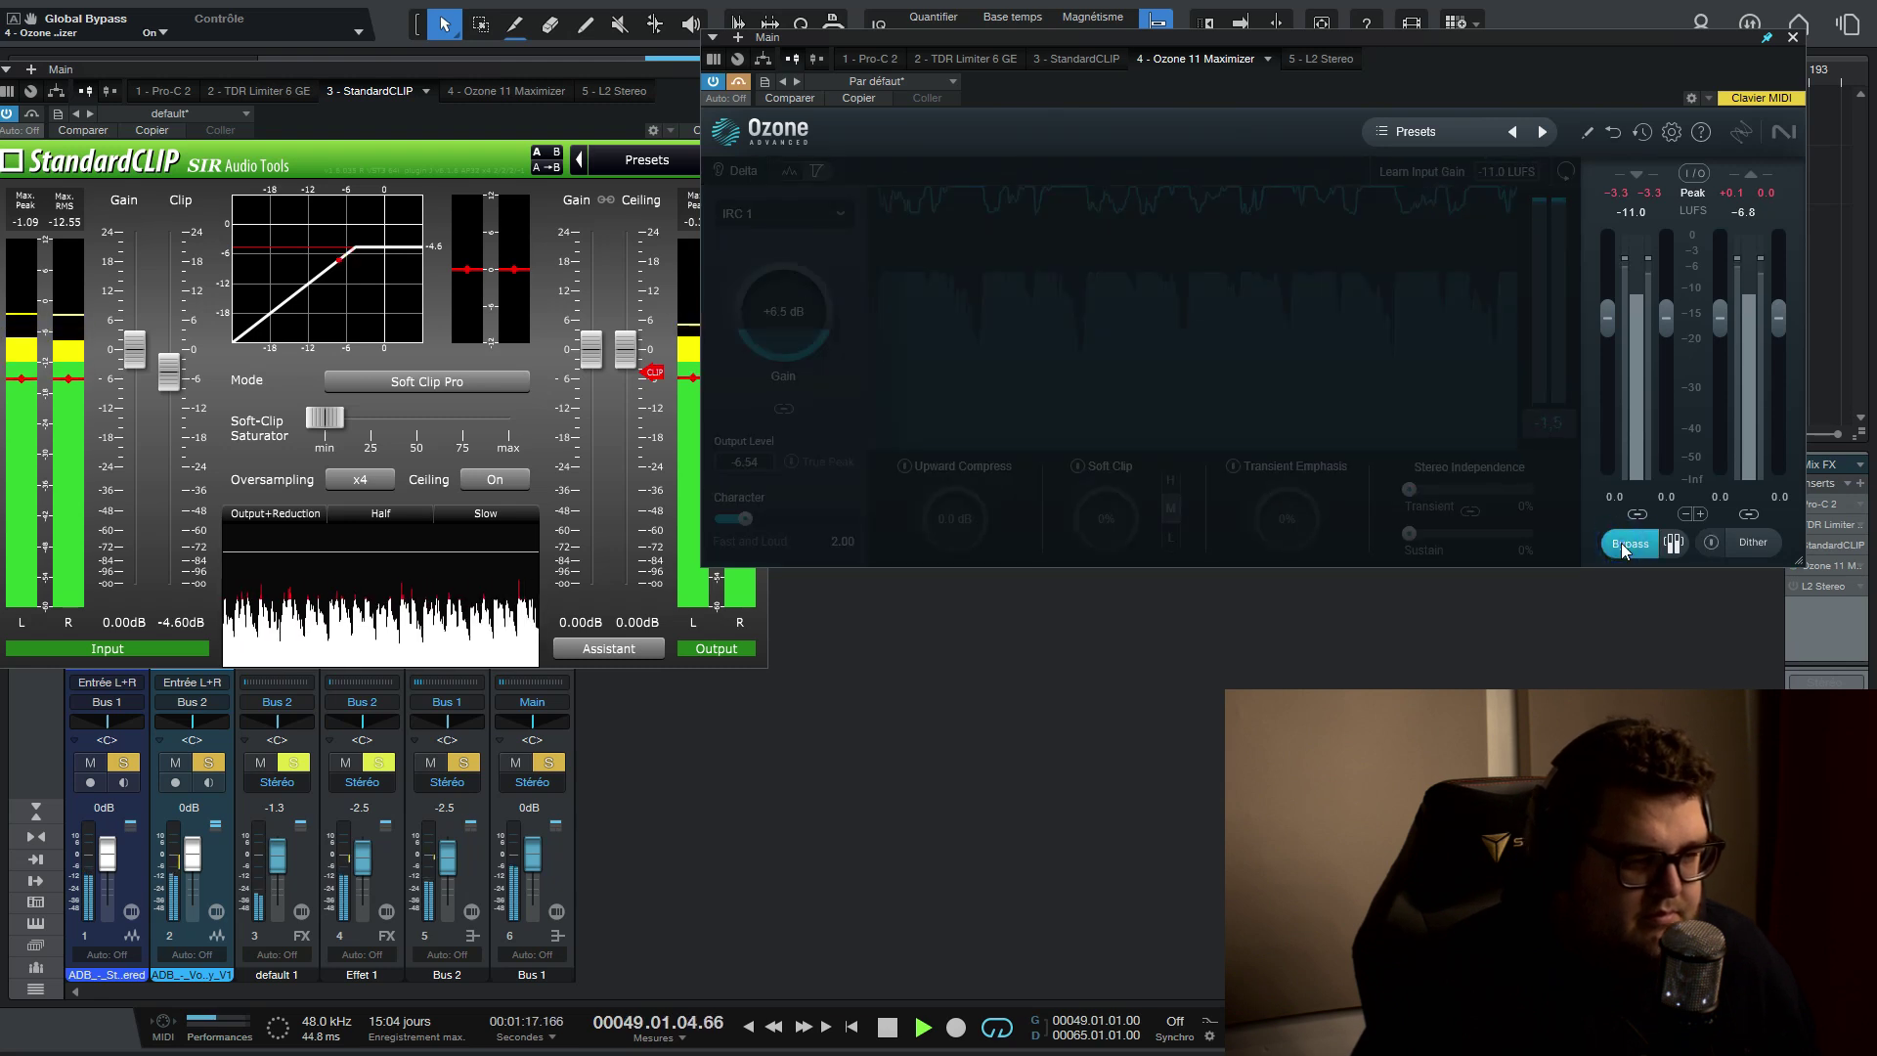
Reactivate Ozone 11 Maximizer, stop playback and set its output level to -0.20 dB
click(1623, 546)
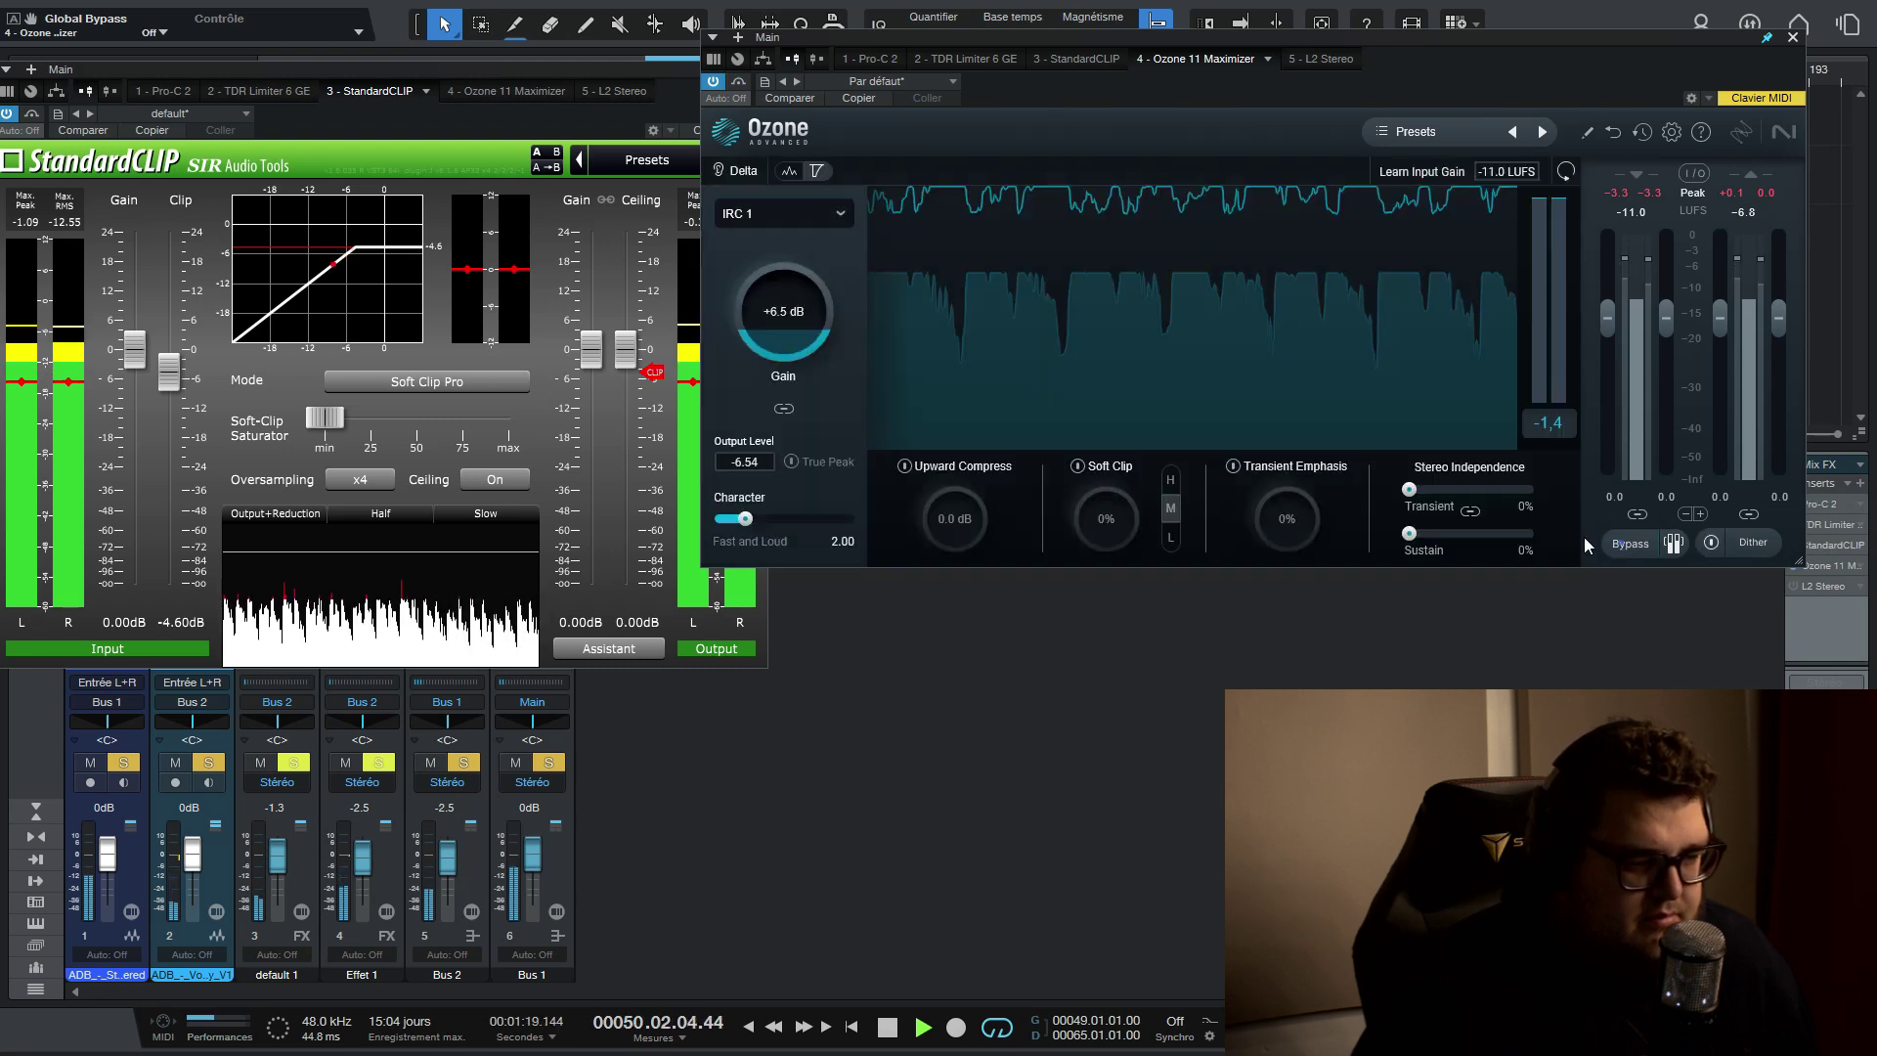
key(space)
click(745, 462)
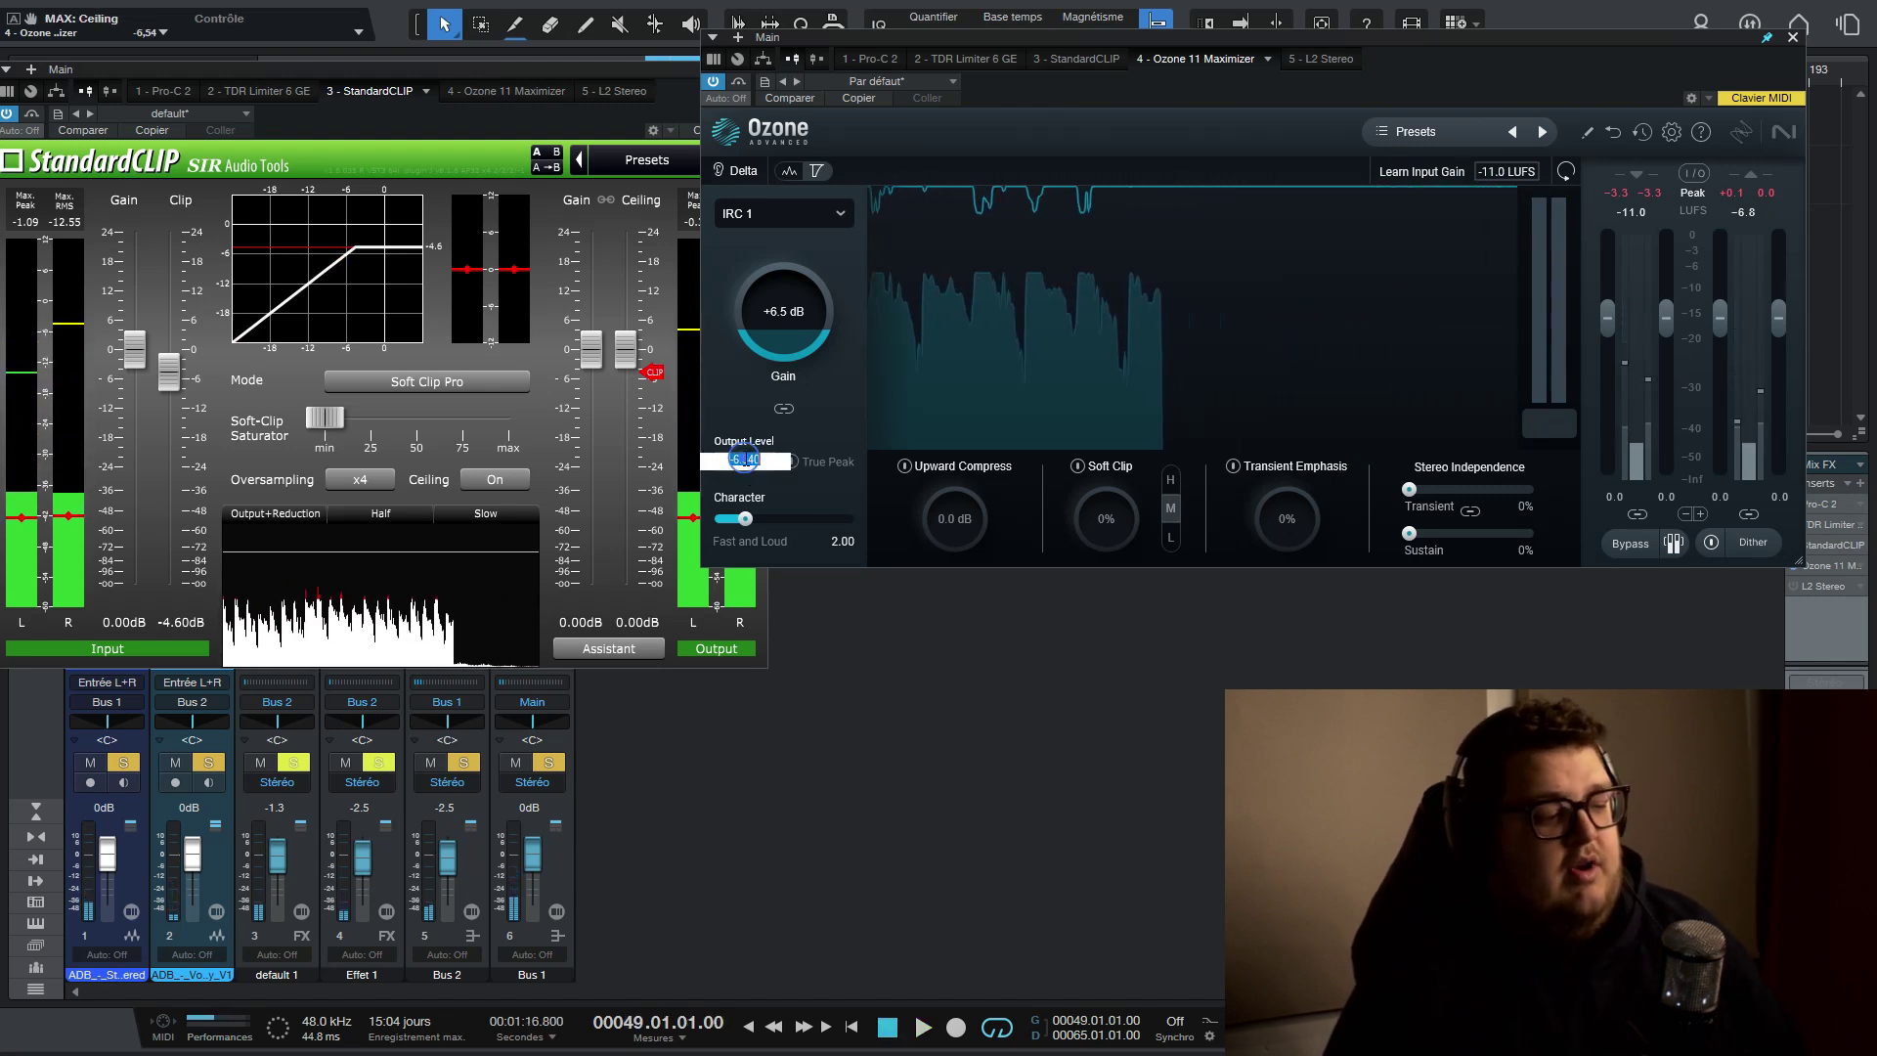
text(-0.2)
key(Return)
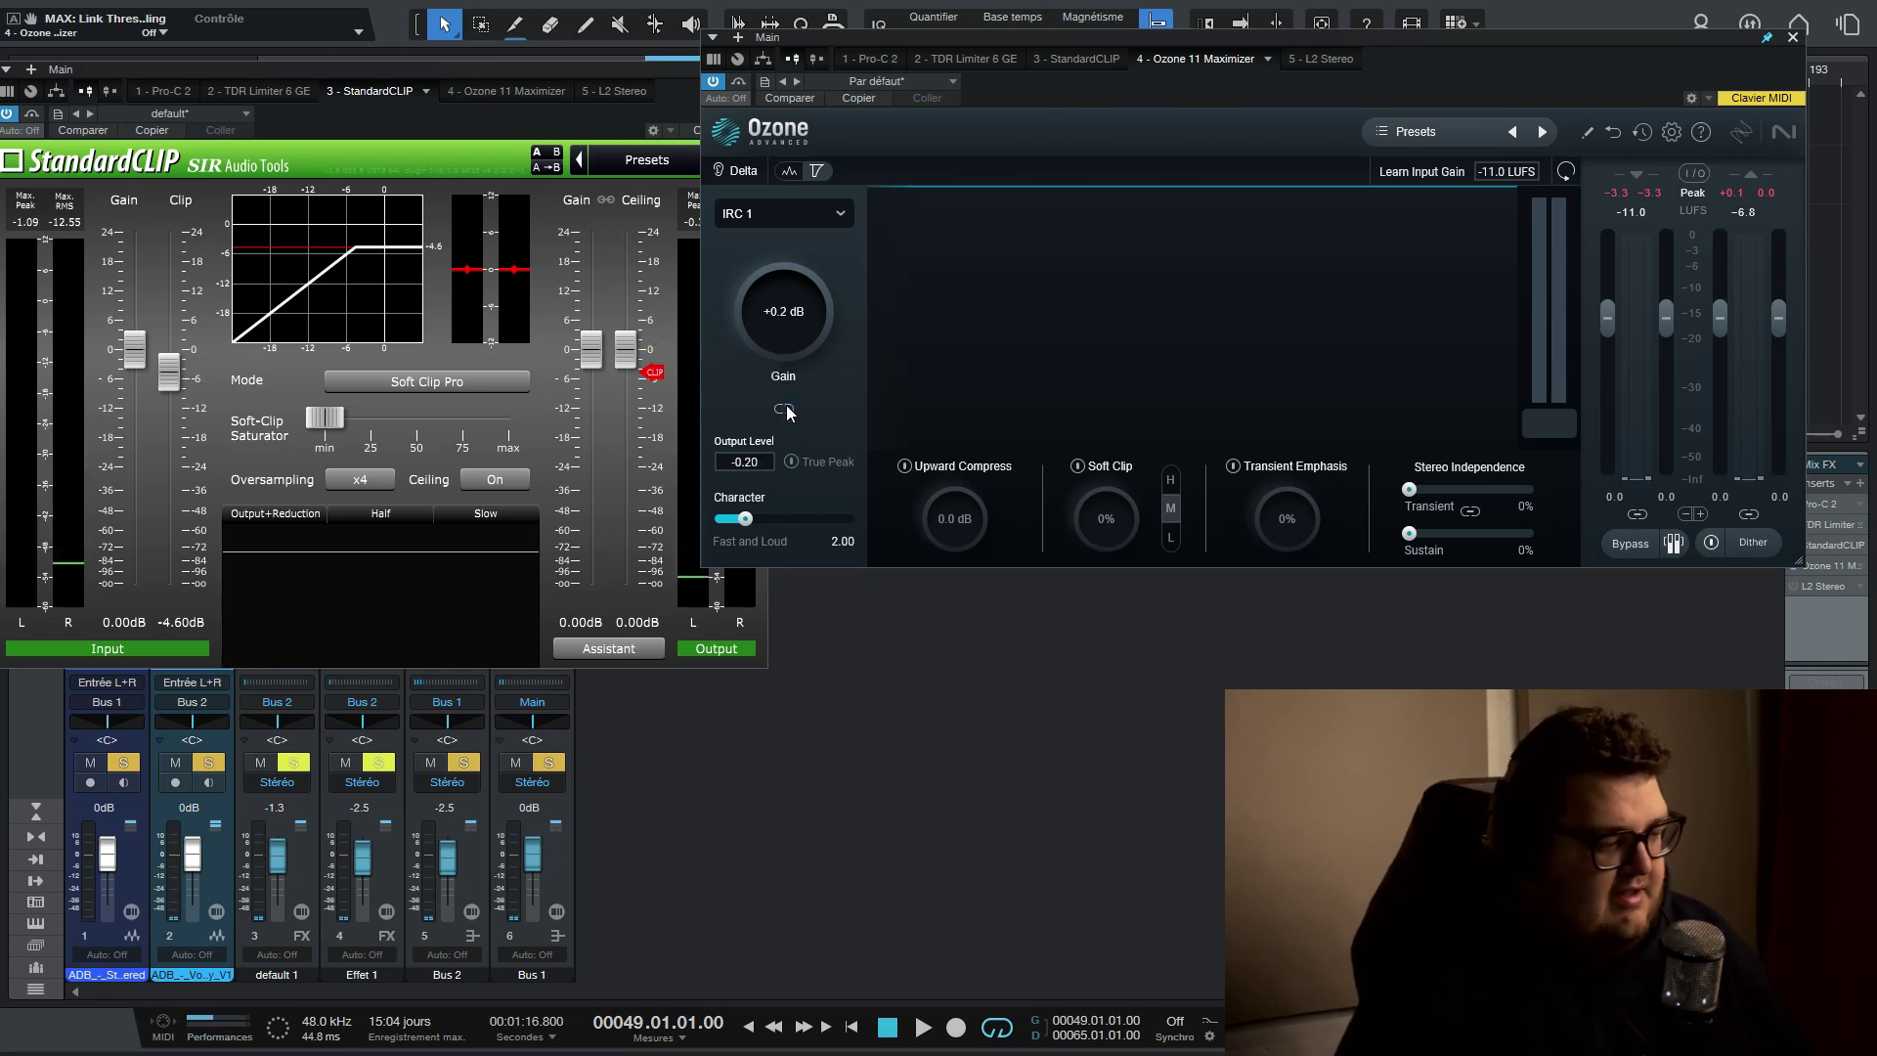
Unlink the maximizer's gain from its output level, set the gain to 6.5 dB and audition the loop
click(783, 315)
text(6.5)
key(Return)
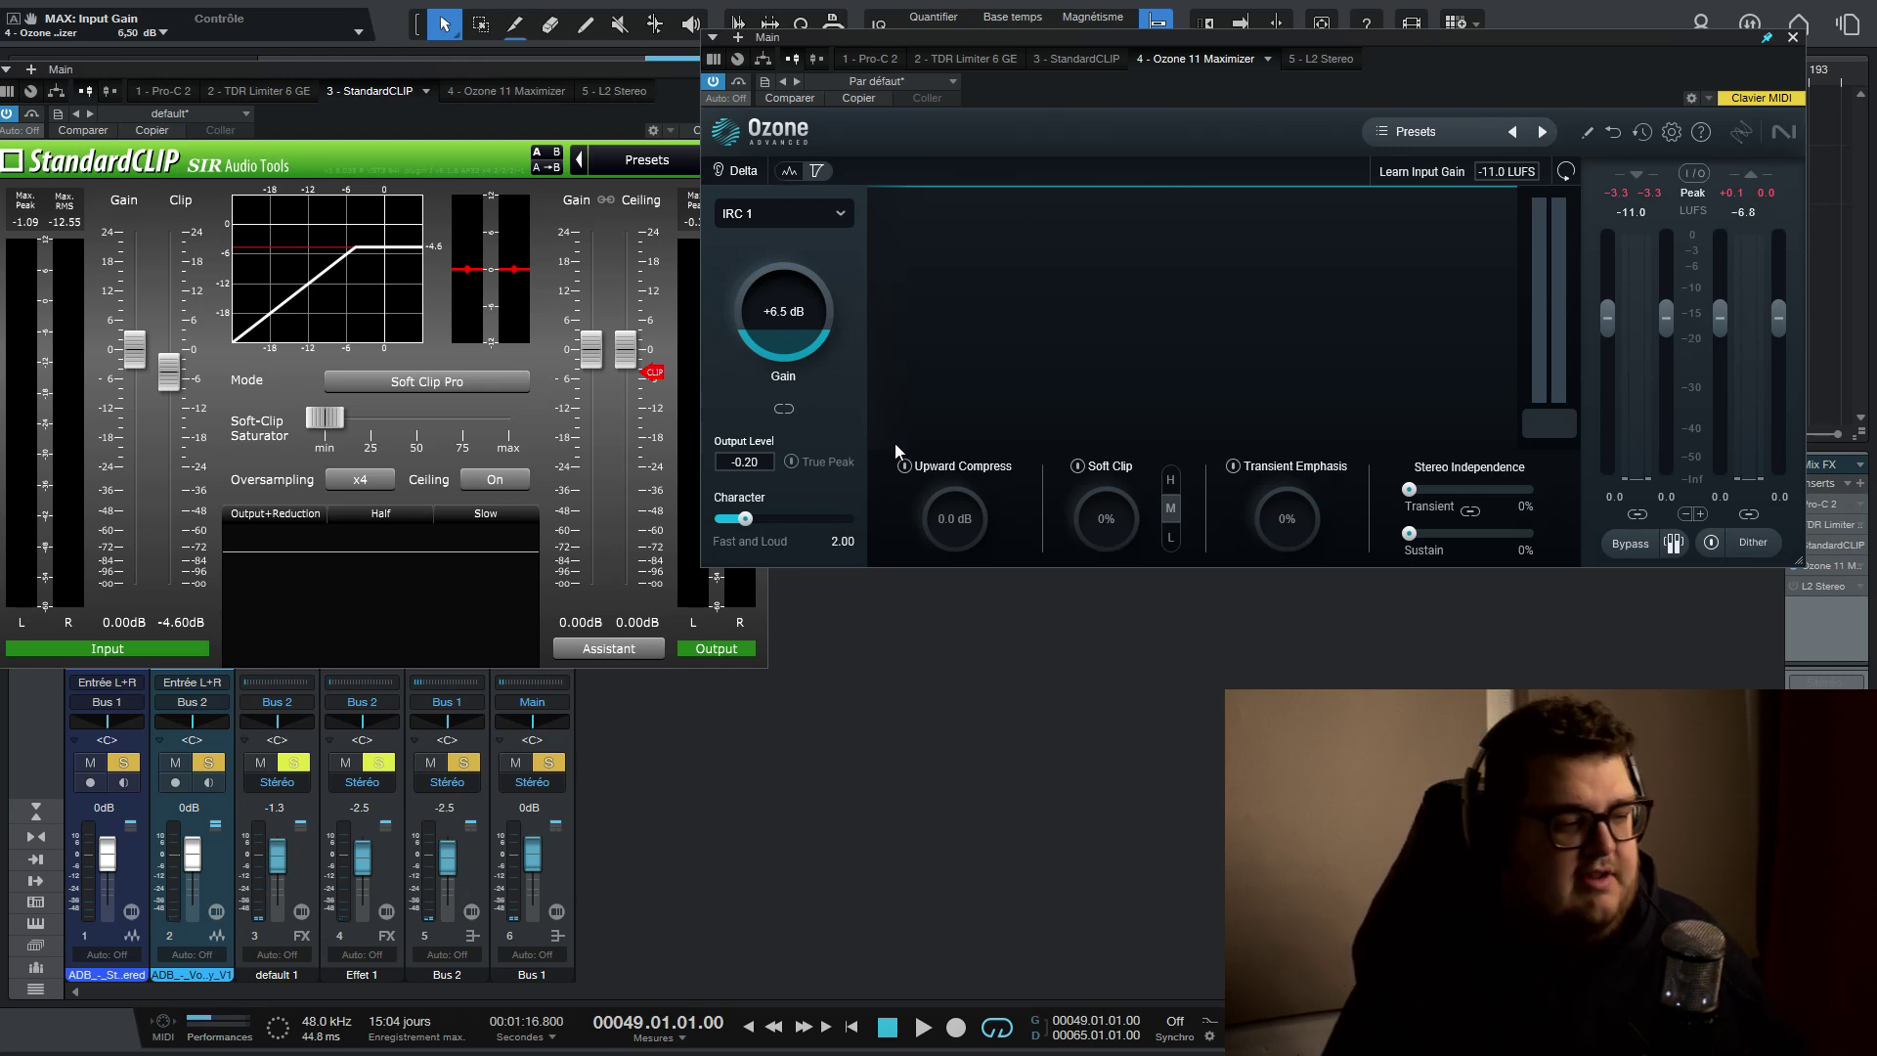
key(space)
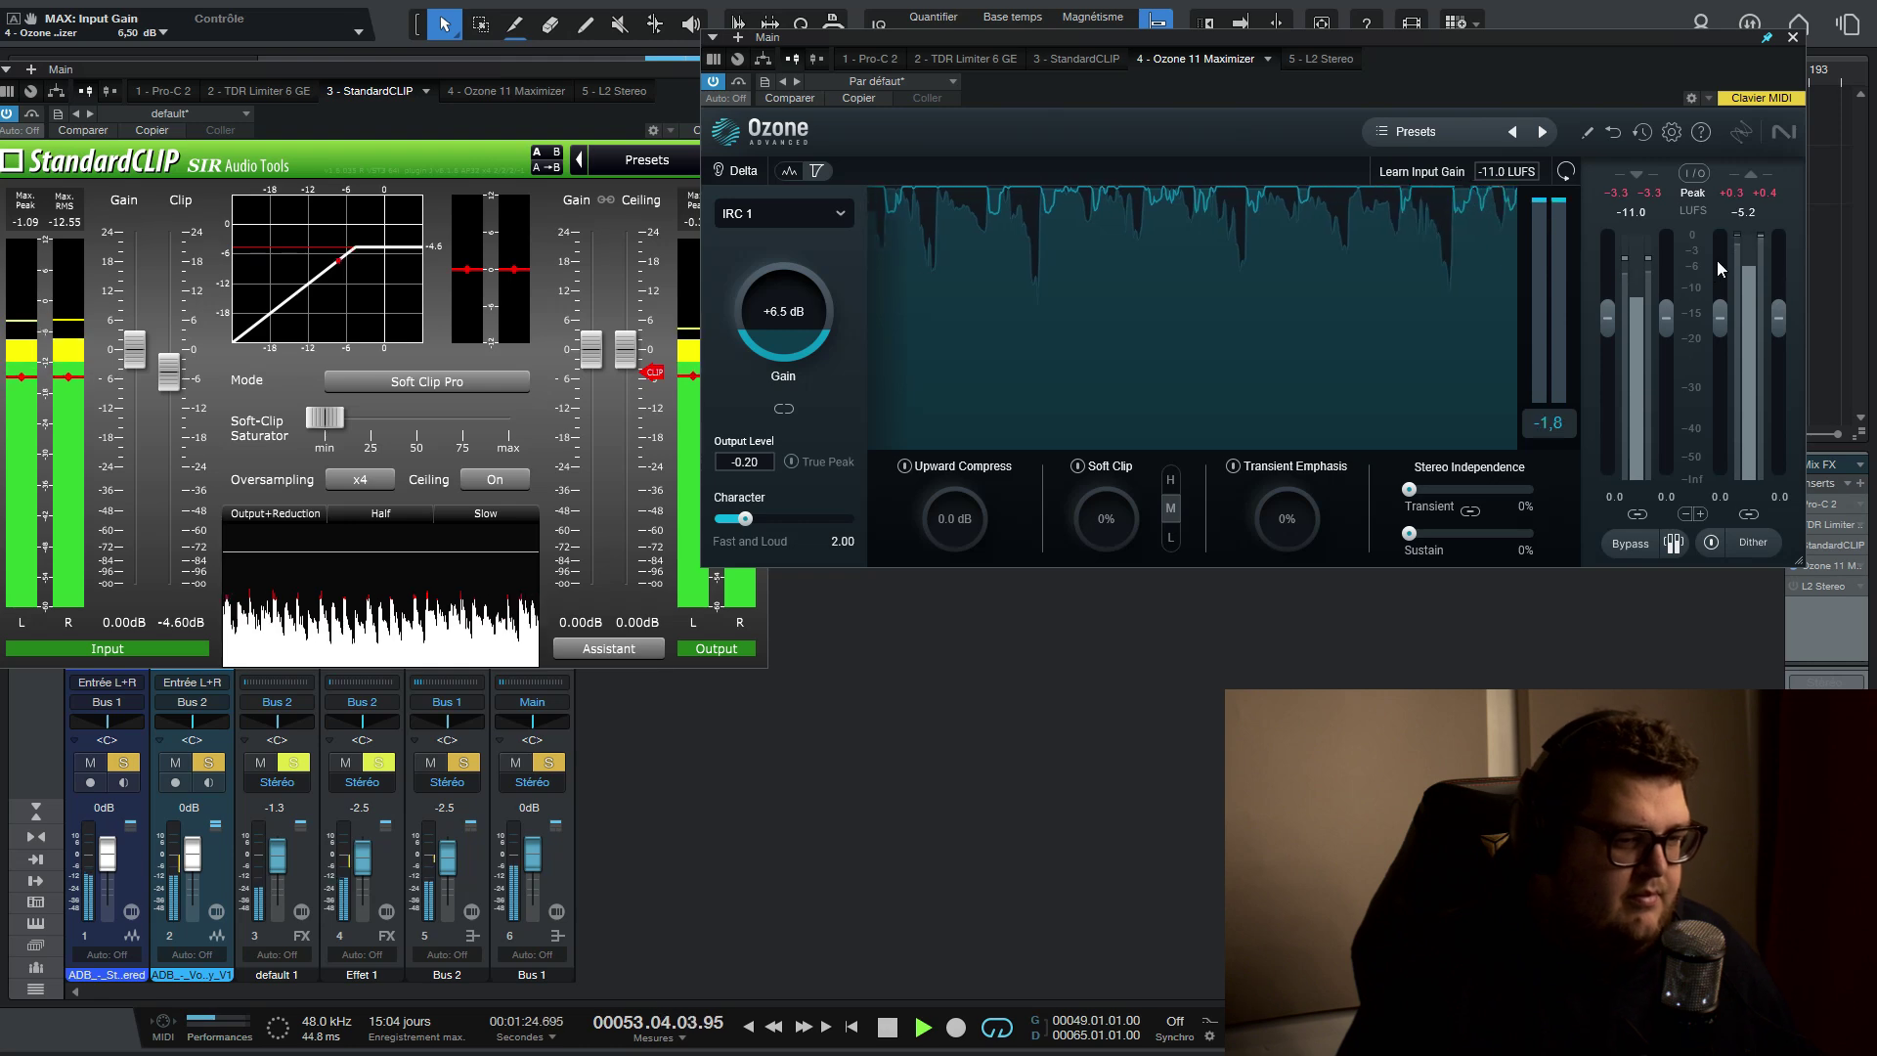
key(space)
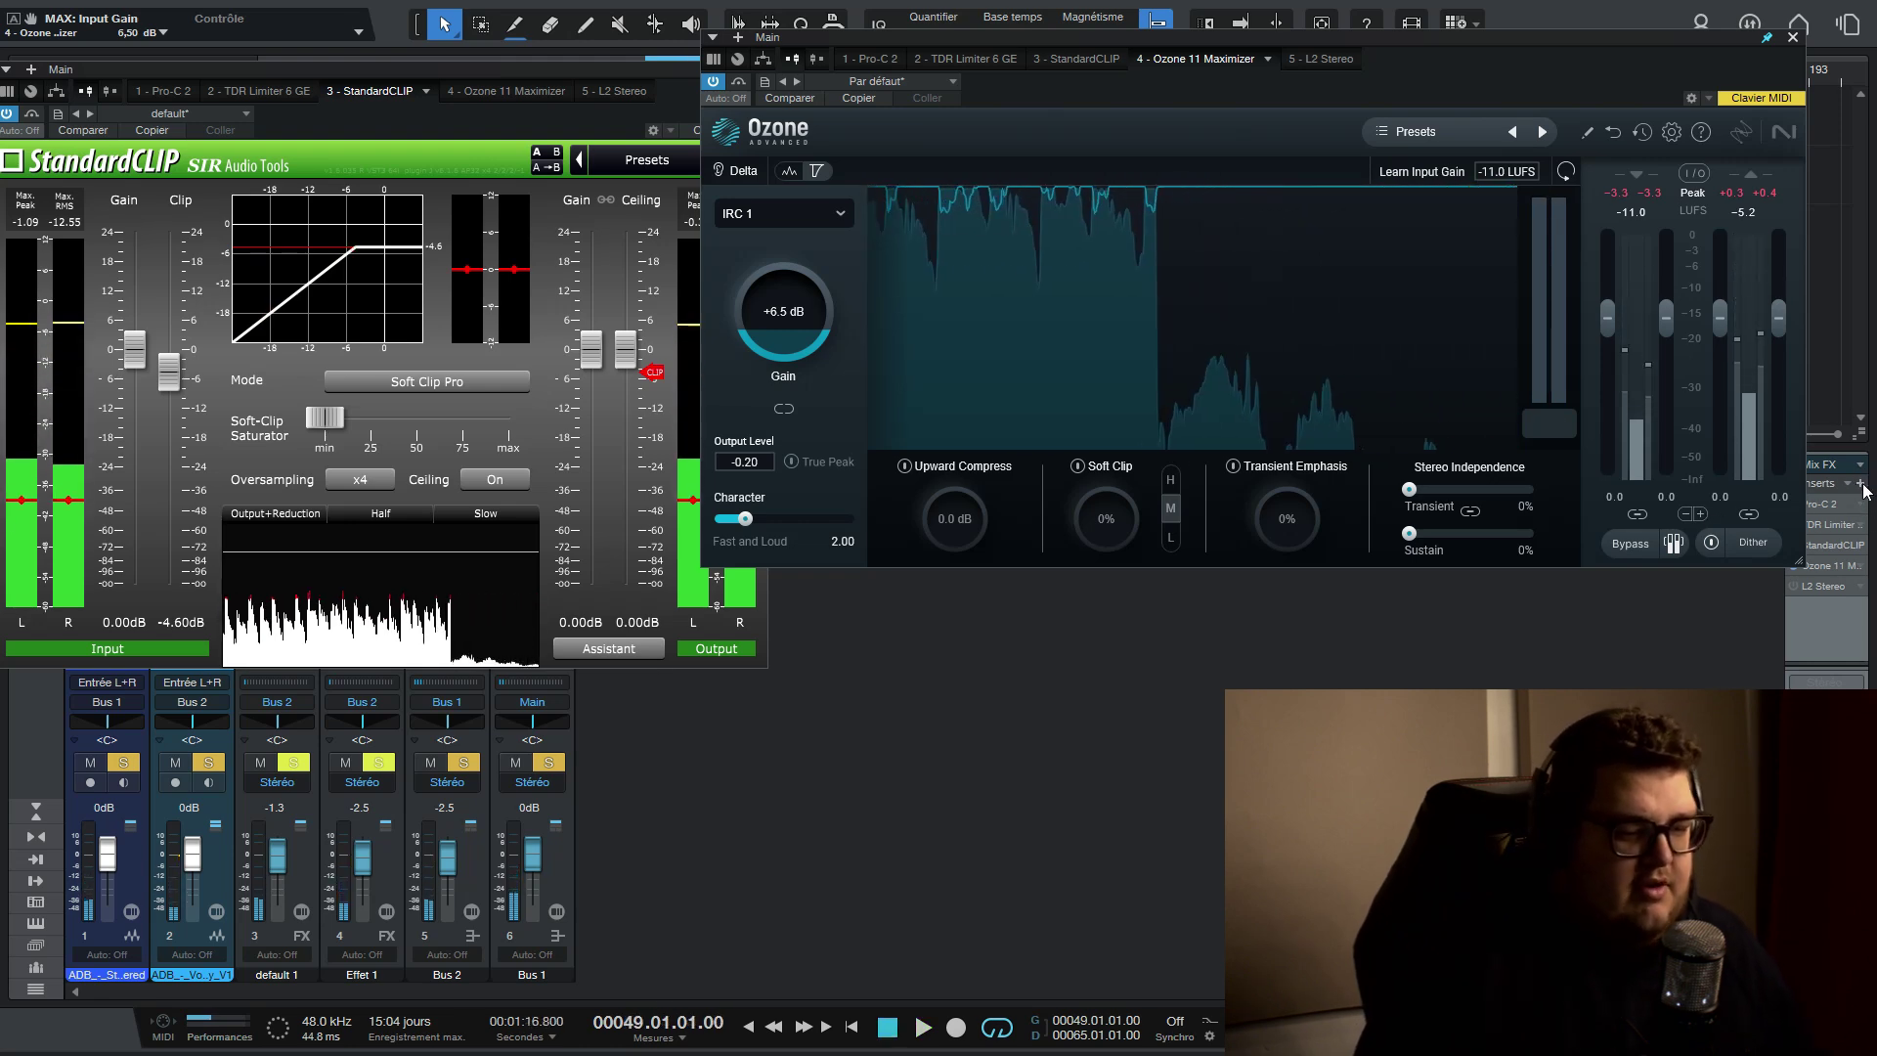
Insert Insight 2 at the end of the Main bus chain and hide its Sound Field meter
click(1860, 483)
click(1672, 586)
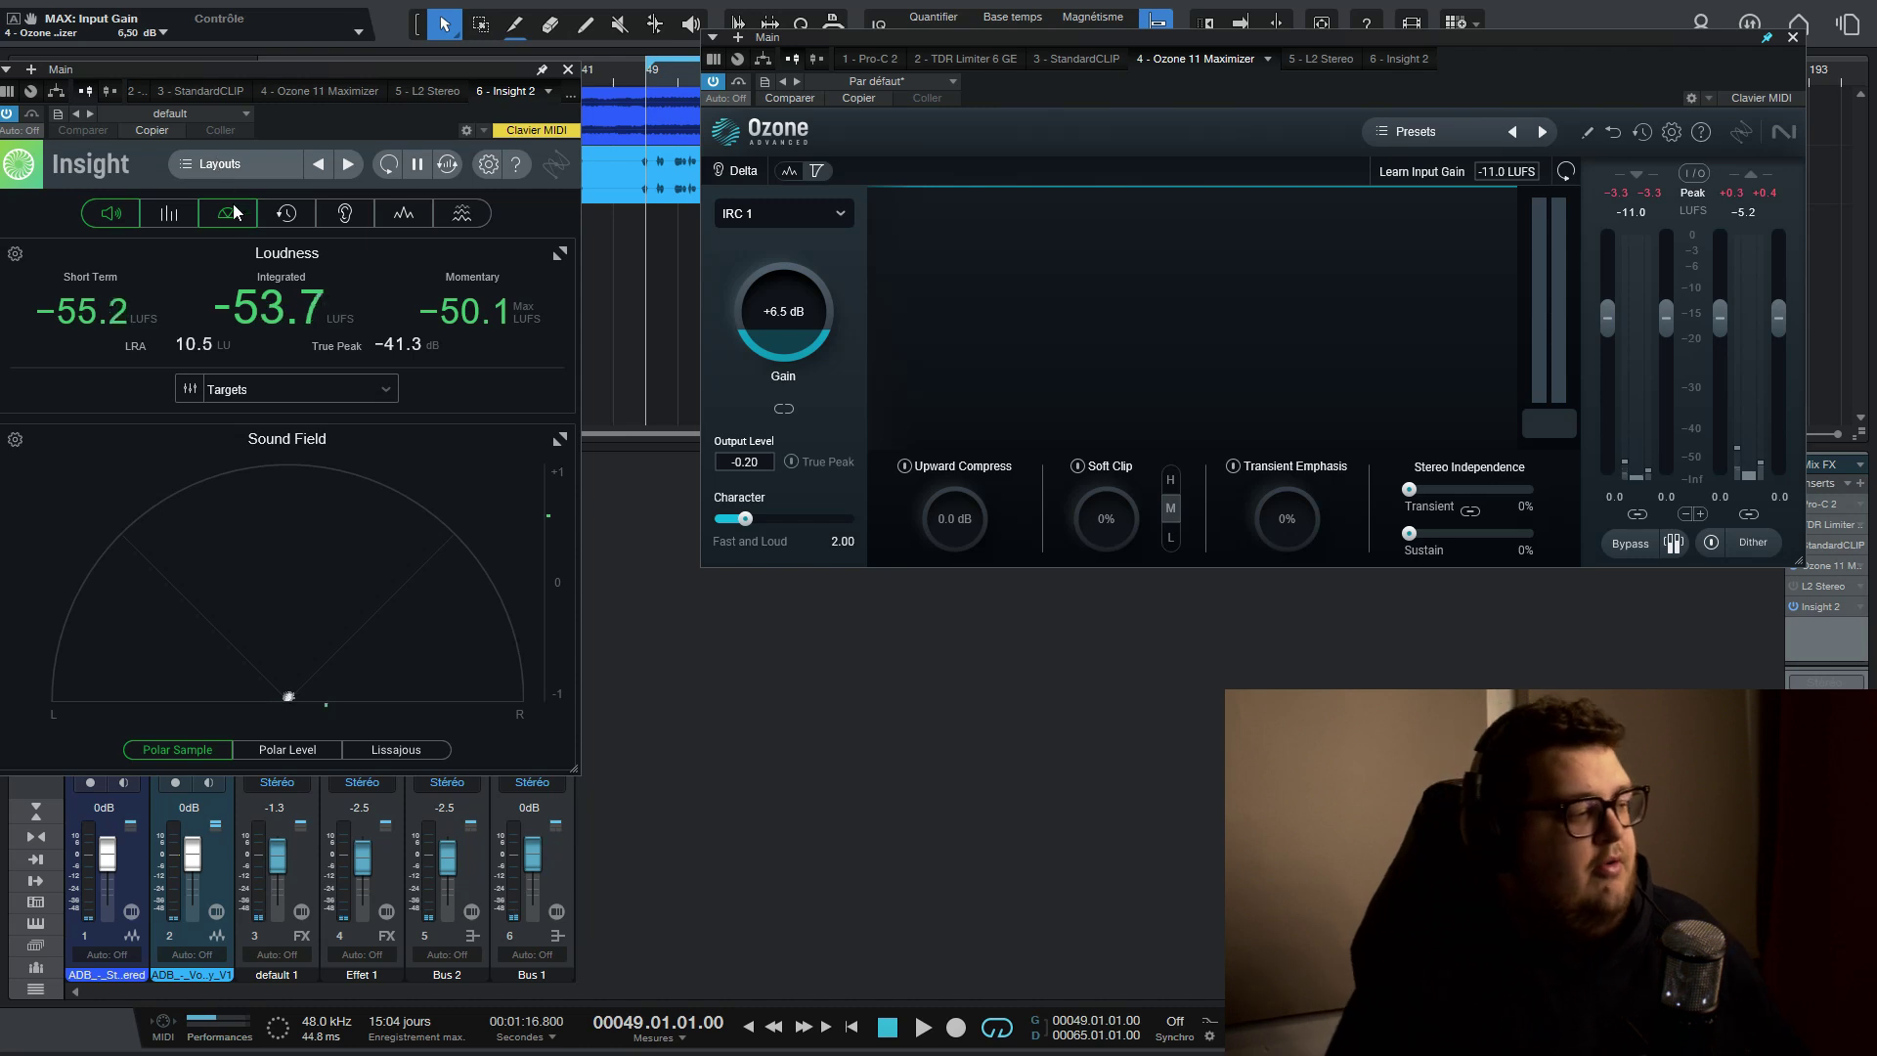
click(234, 211)
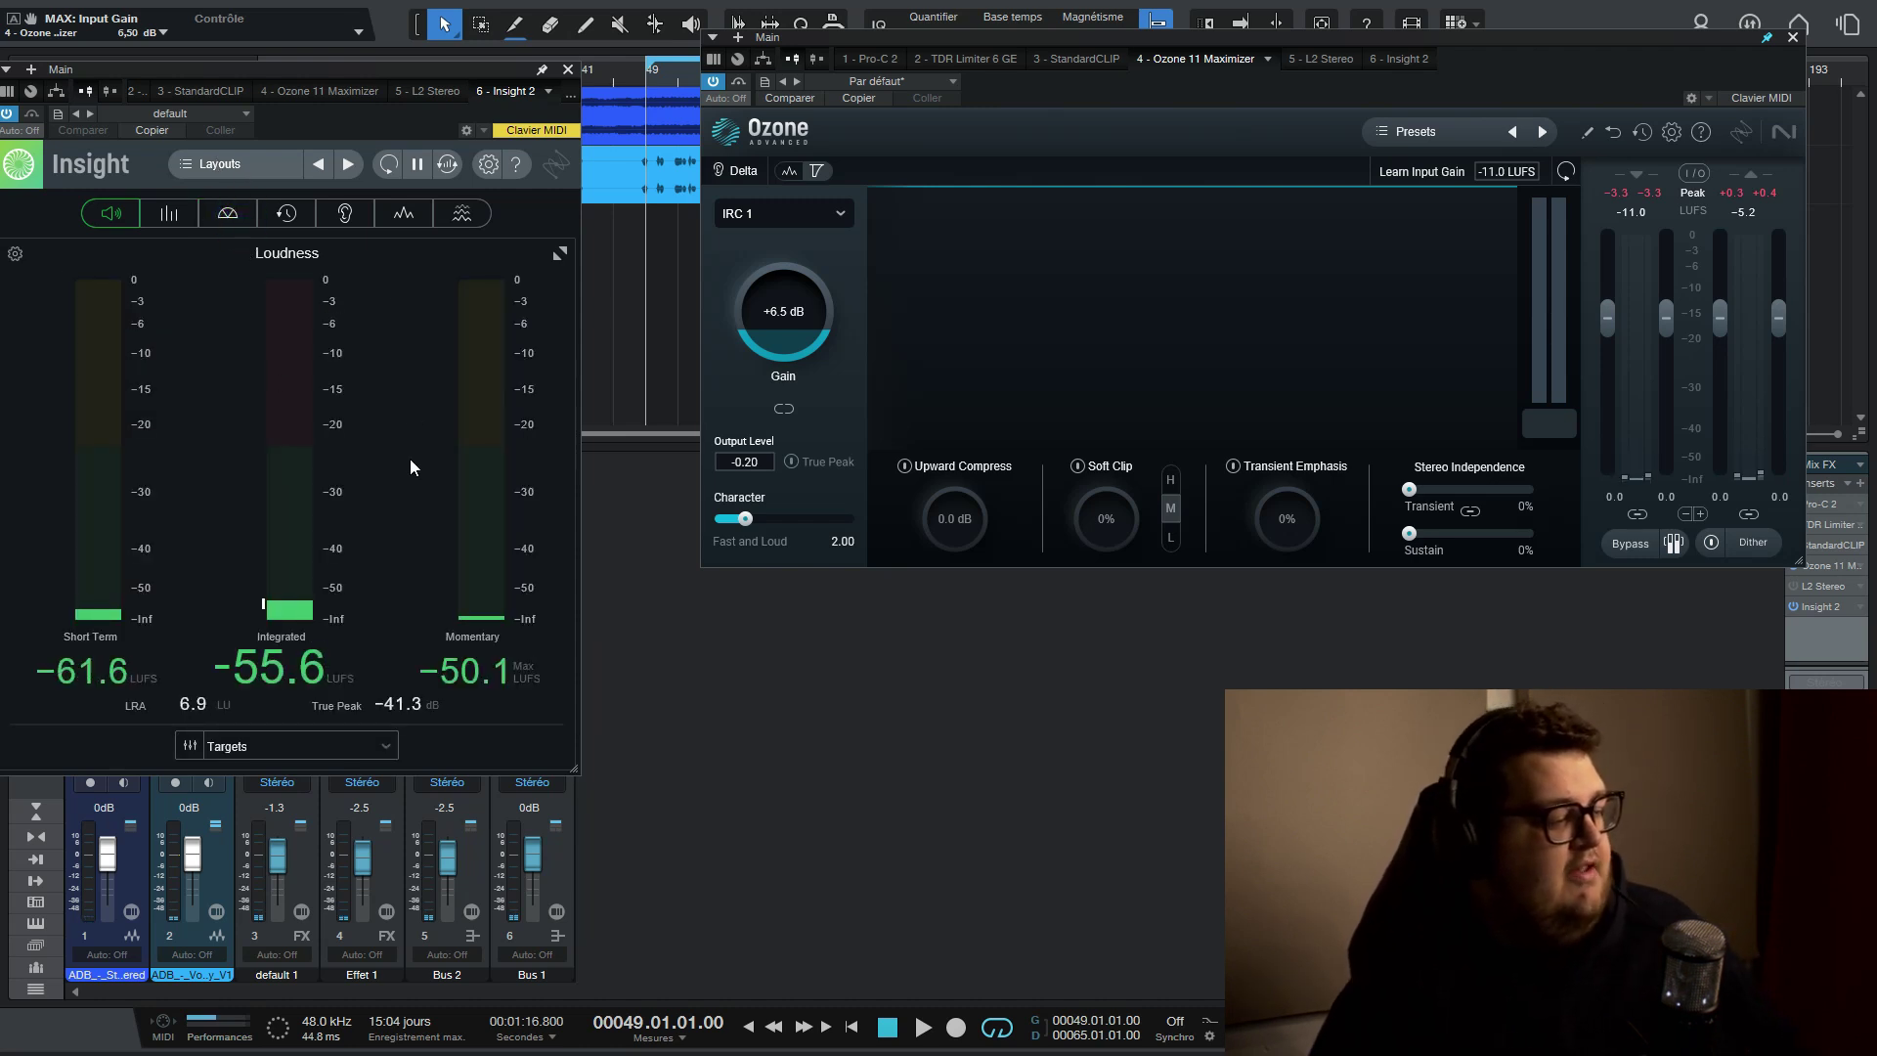
Measure the loop's loudness in Insight 2 during playback, and reopen StandardCLIP from the Main bus in its place
key(space)
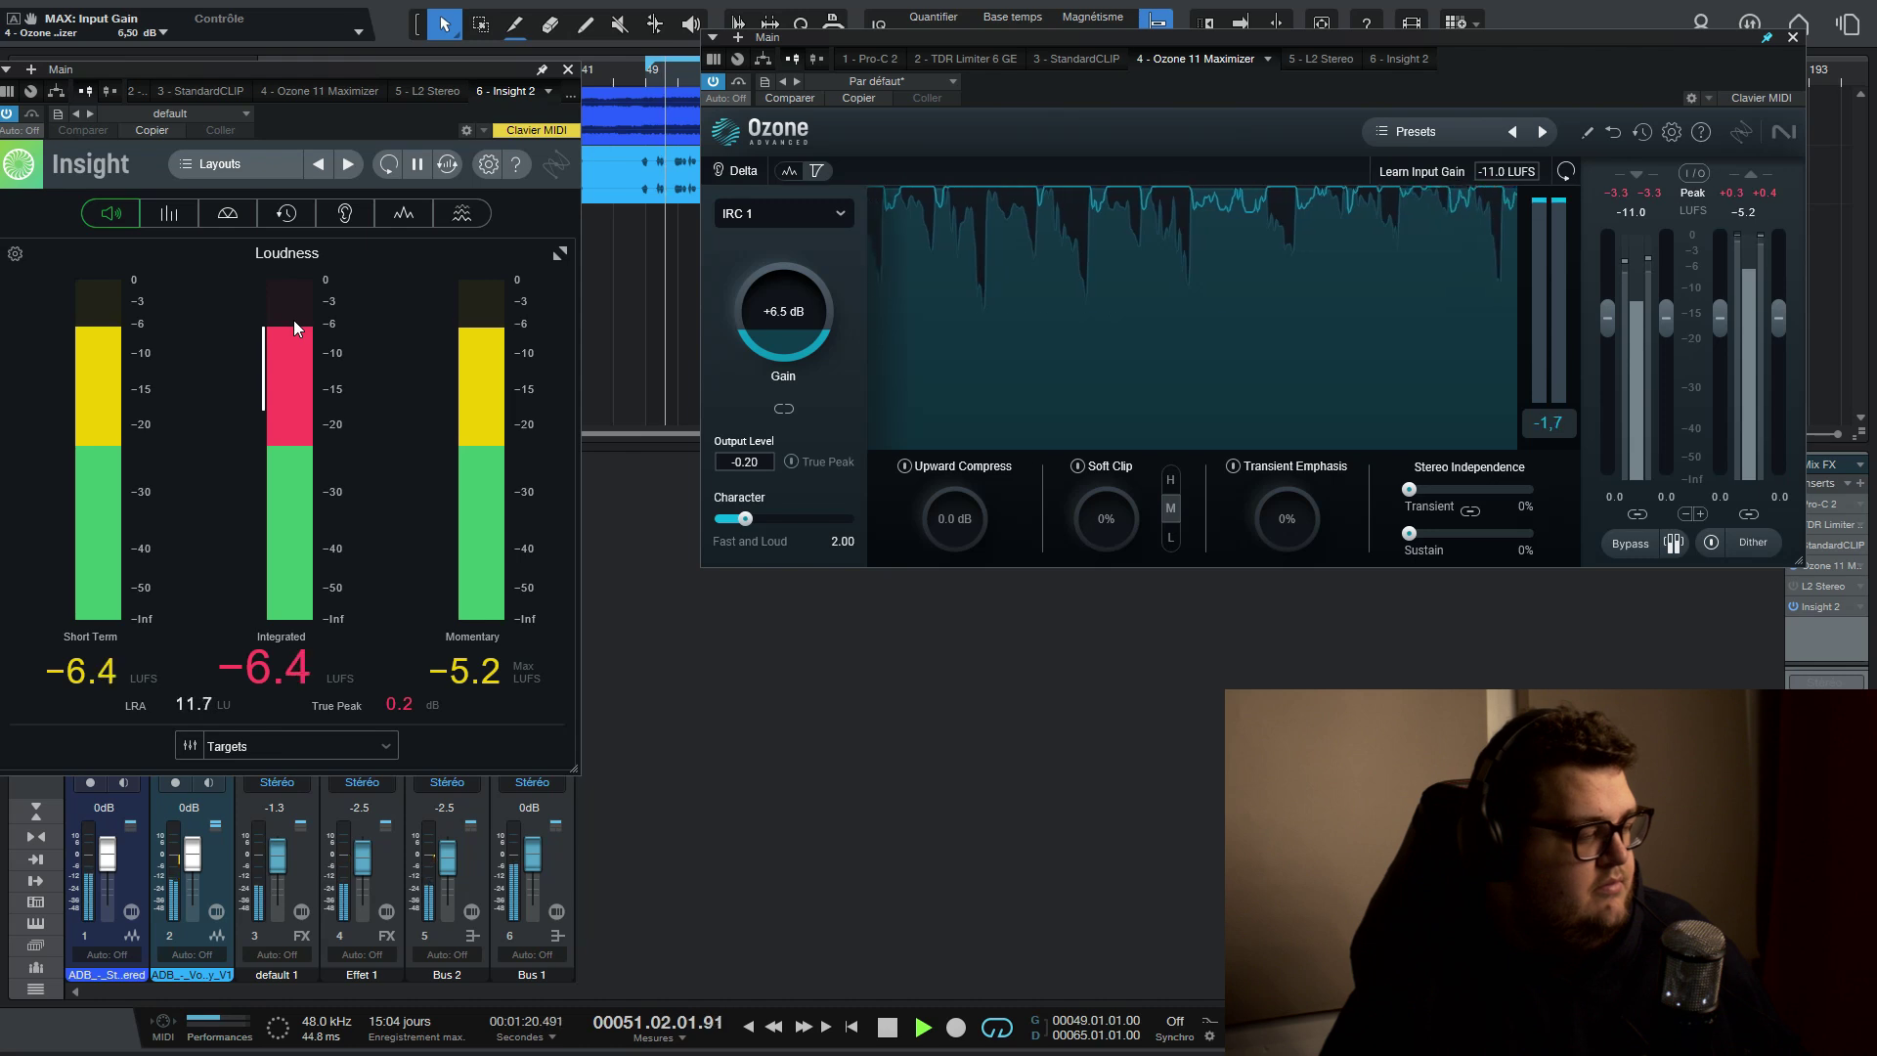
key(space)
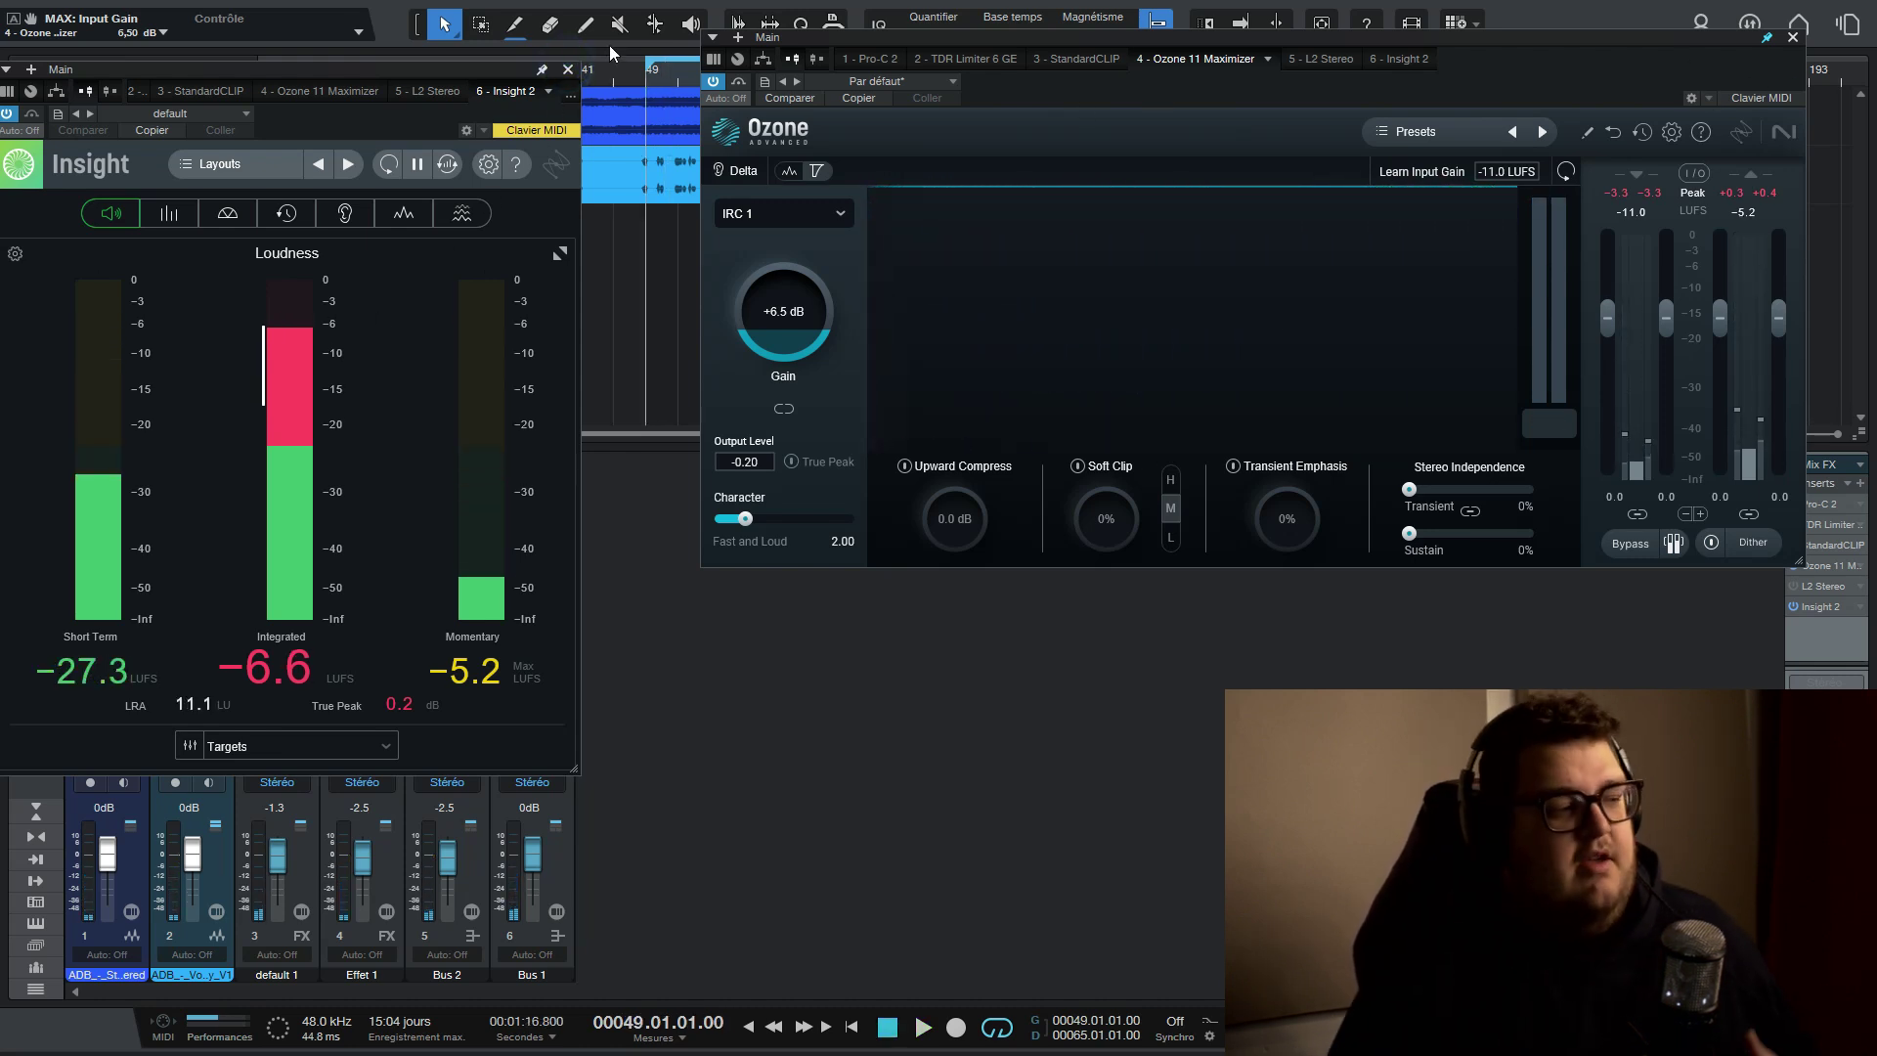
click(568, 69)
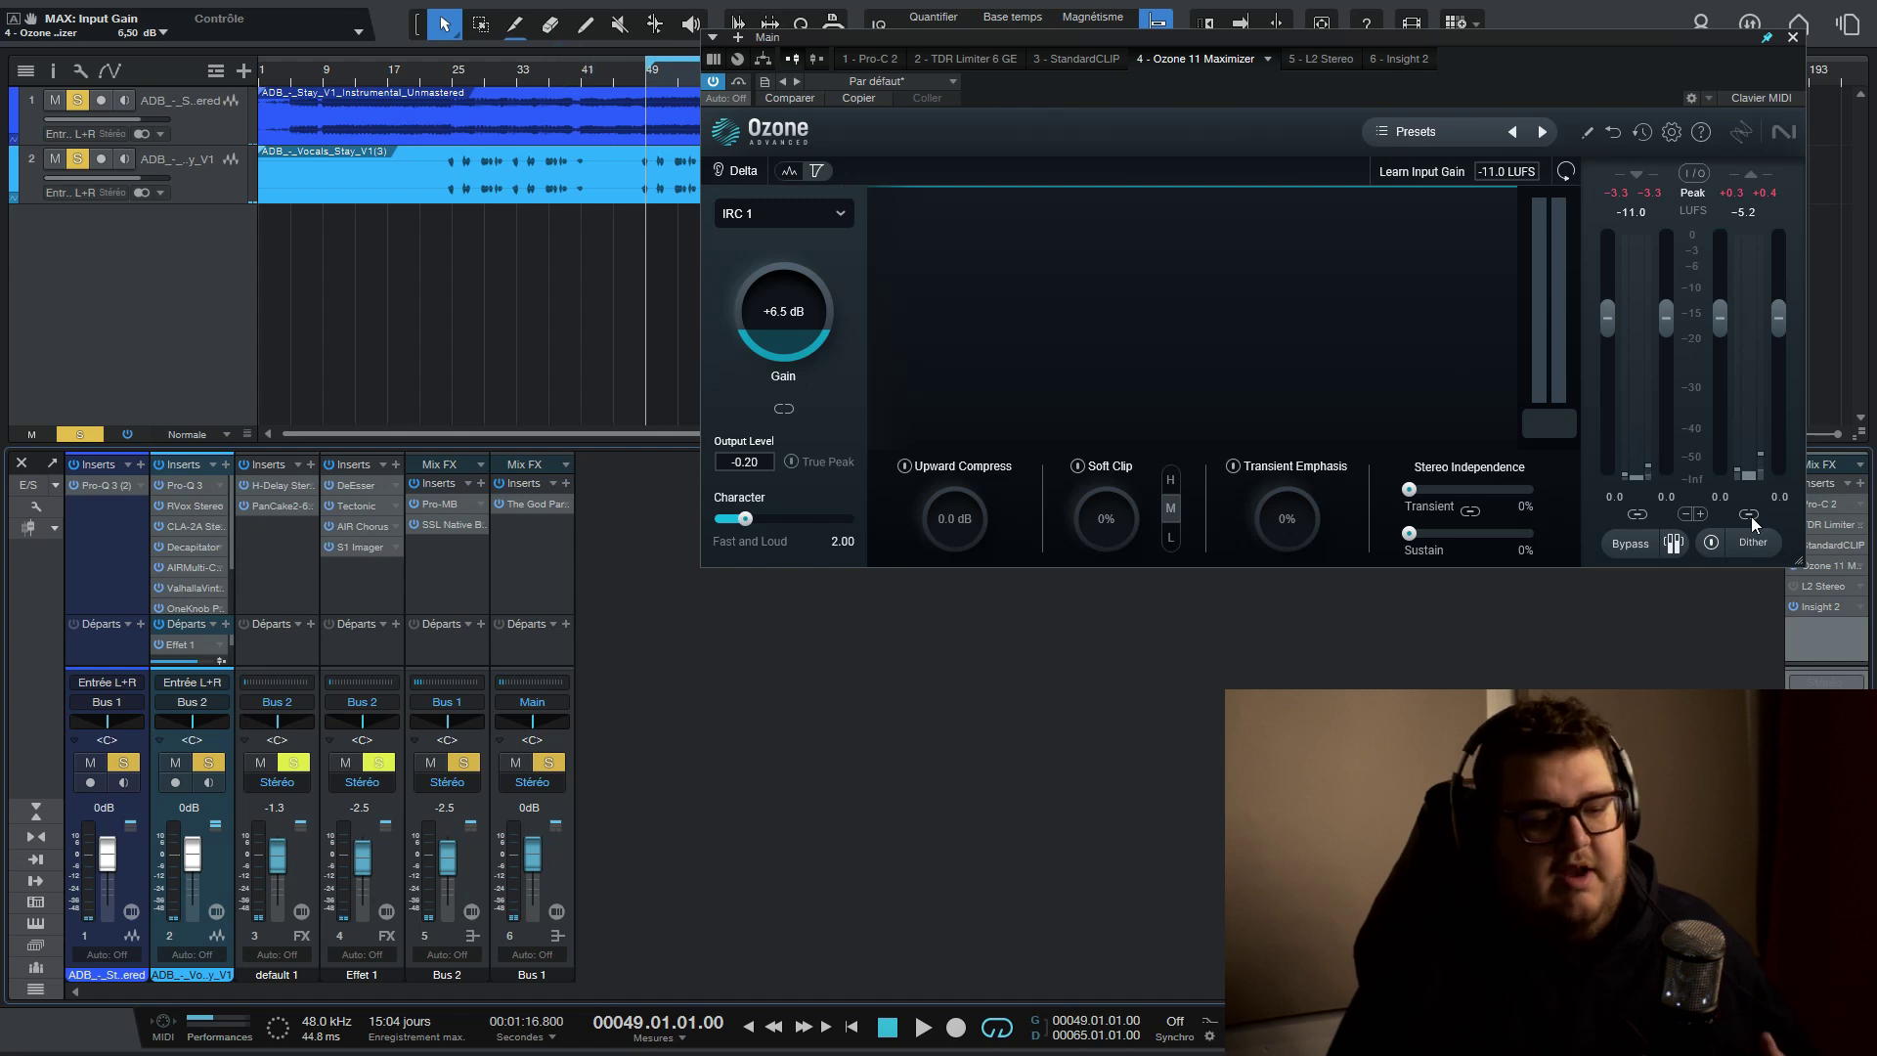
click(1825, 544)
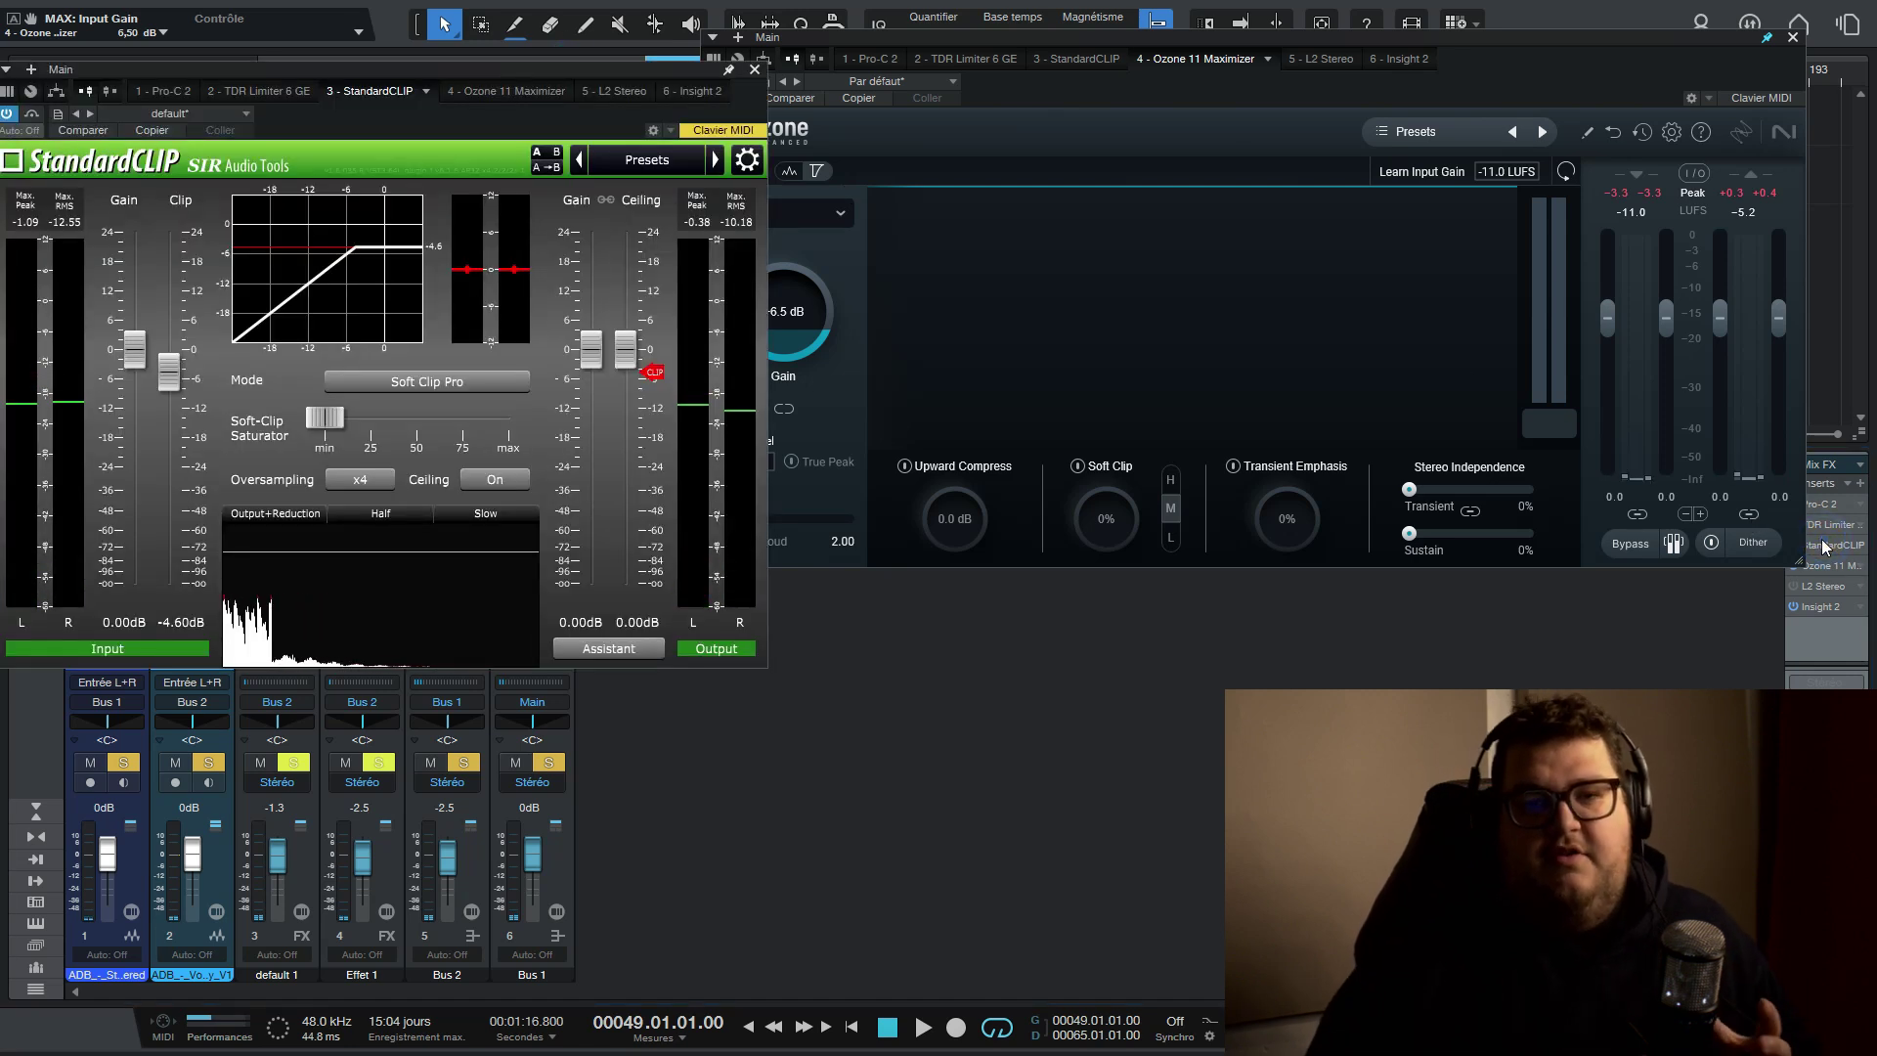